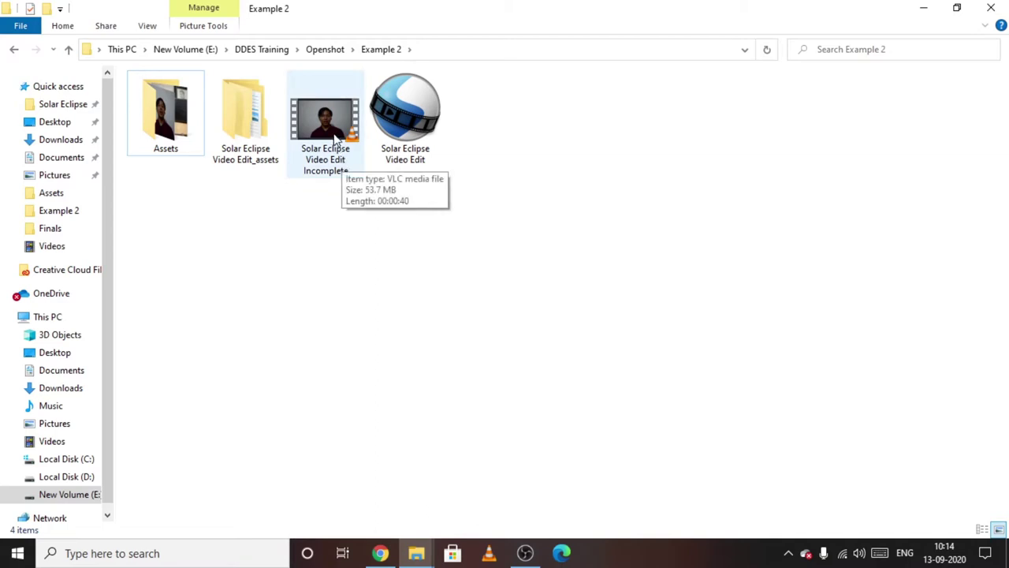
Step: Open the Solar Eclipse Video Edit project from the Example 2 folder in OpenShot
click(335, 140)
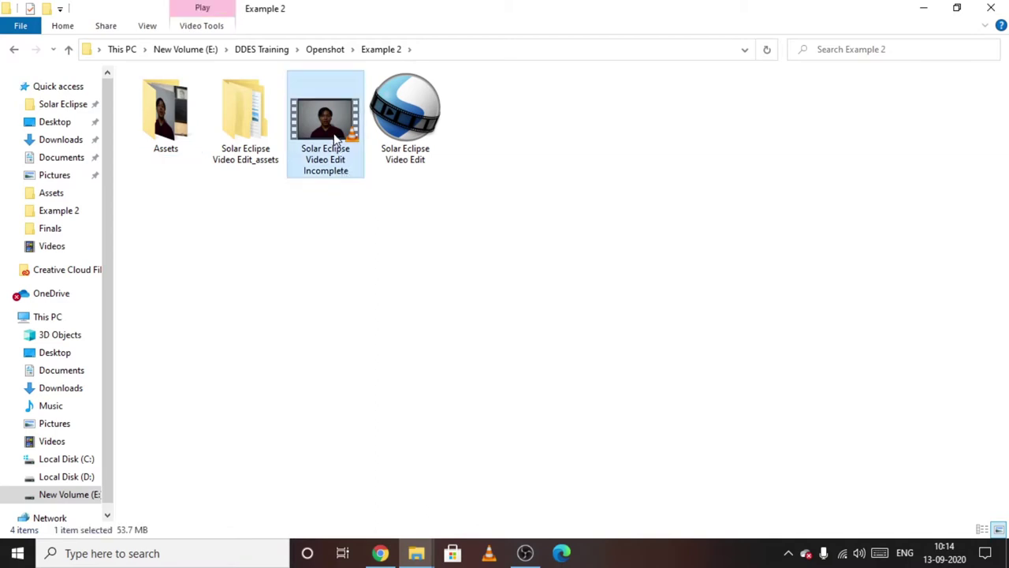
click(333, 268)
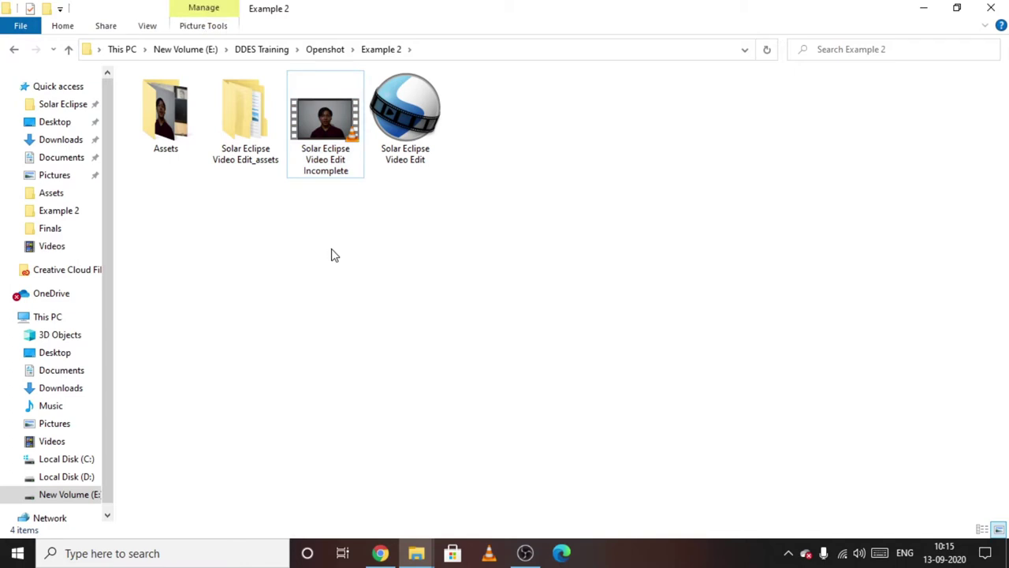
click(420, 146)
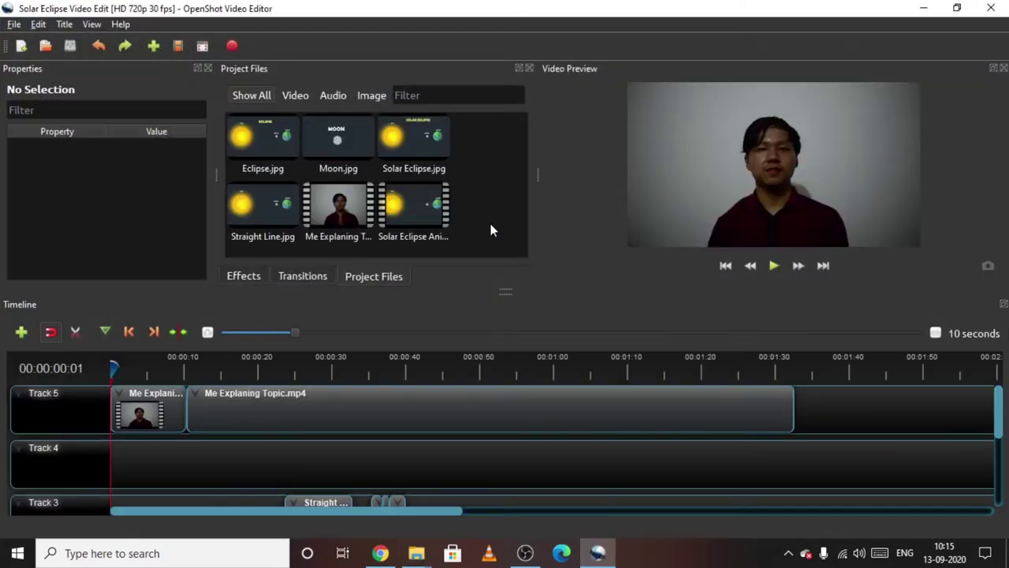
Step: Review the clips on all five tracks and play the edit from about 00:00:37 past the end of the eclipse images
scroll(393, 483, down, 4)
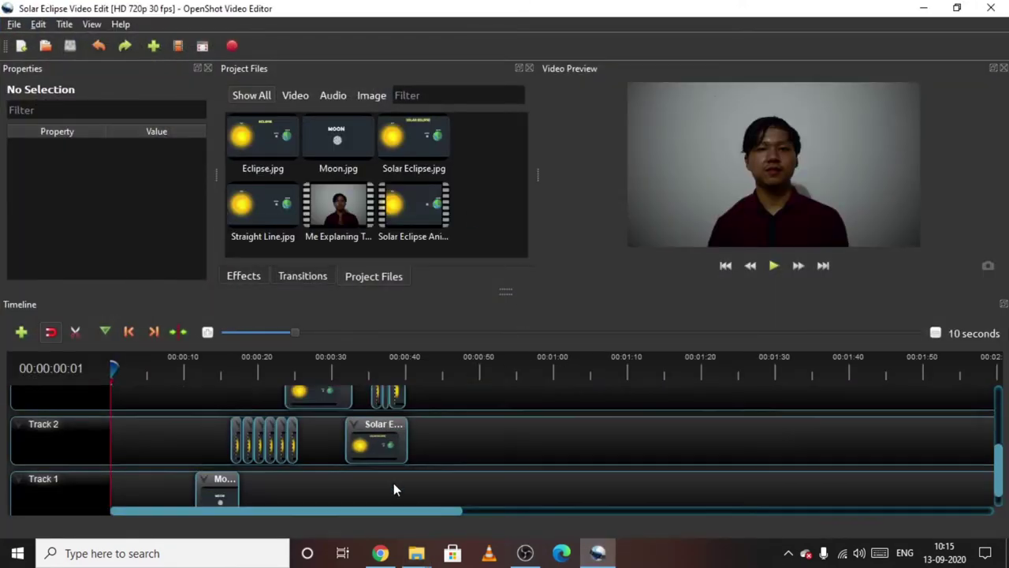
scroll(392, 484, up, 4)
scroll(402, 473, down, 3)
drag(408, 368, 390, 380)
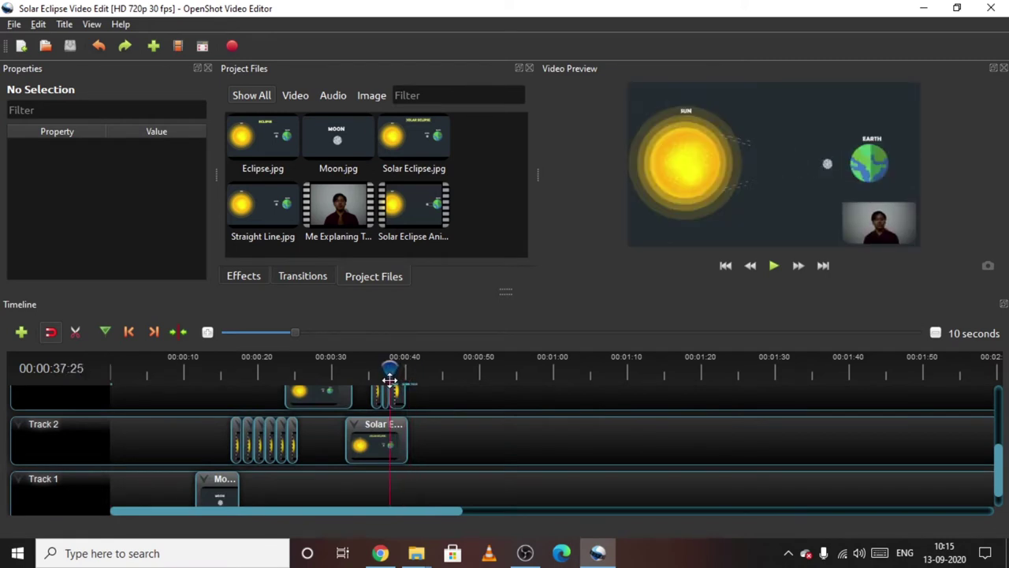
scroll(424, 473, up, 3)
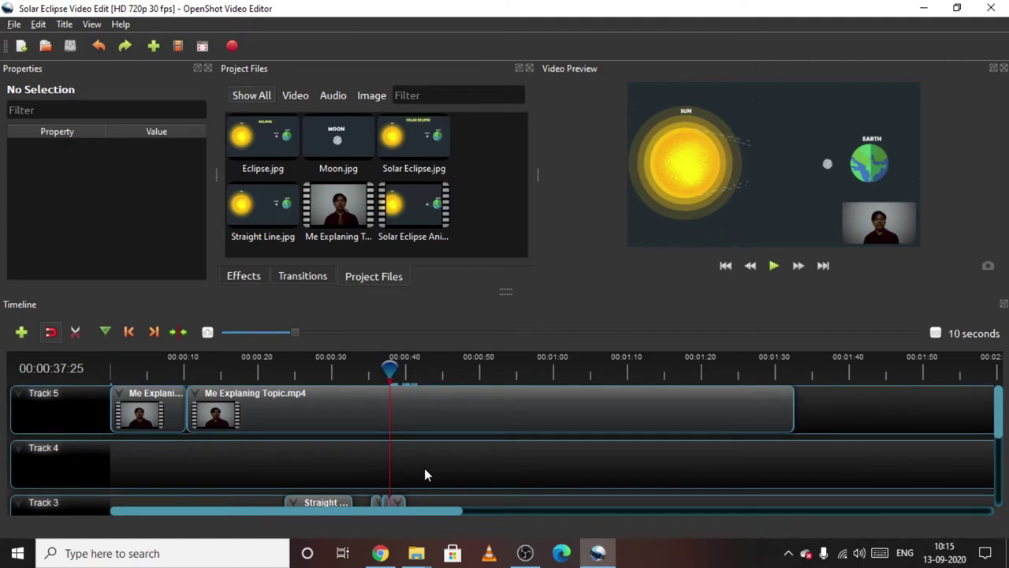
scroll(424, 474, down, 1)
key(space)
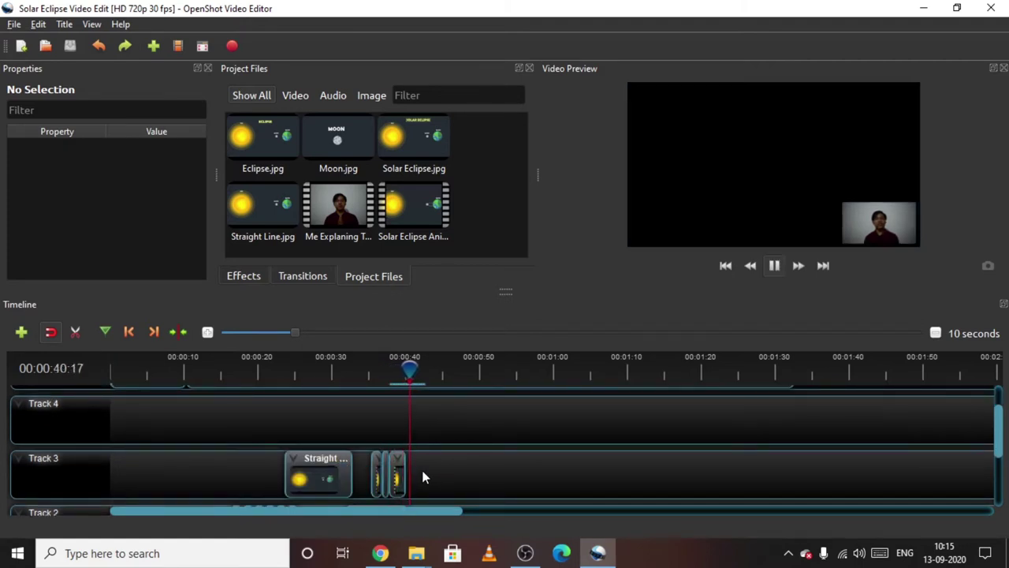
scroll(423, 477, down, 2)
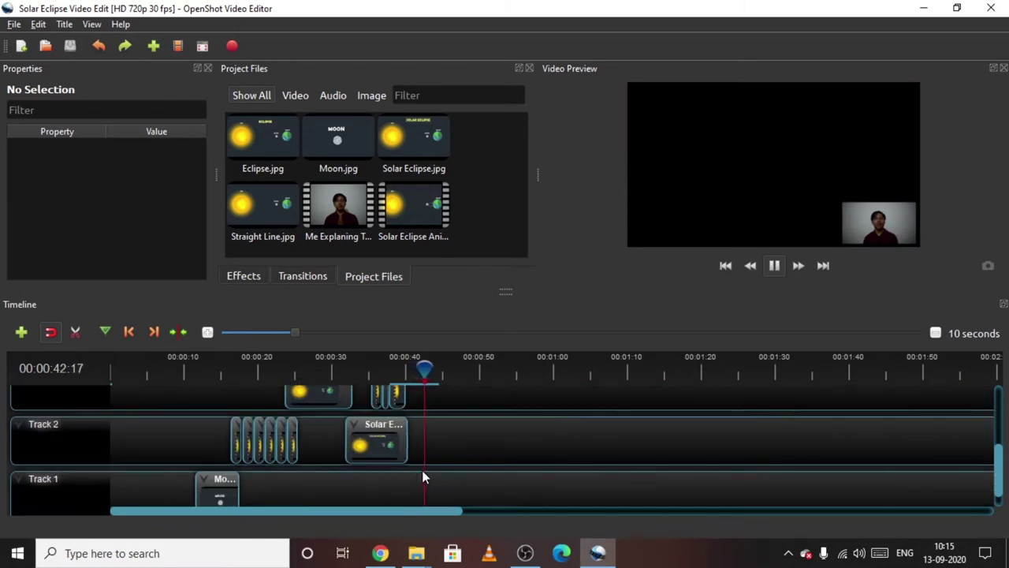
scroll(422, 476, up, 1)
scroll(422, 473, up, 1)
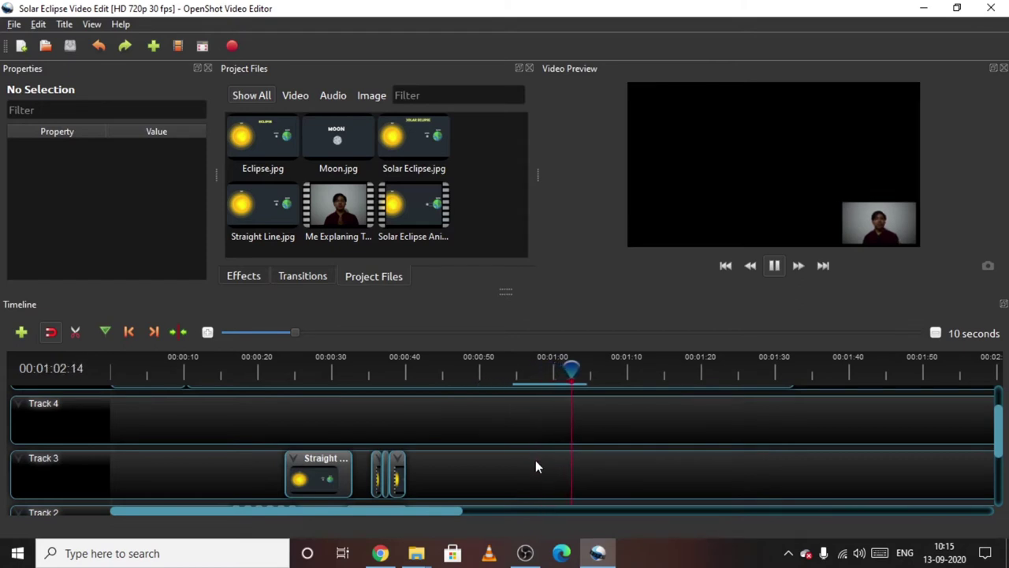
Step: Replay the Track 5 narration between about 00:00:41 and 00:00:50 to locate the start of the unwanted part
key(space)
click(564, 375)
drag(564, 374, 418, 372)
scroll(507, 433, up, 1)
scroll(507, 433, down, 1)
scroll(505, 429, up, 1)
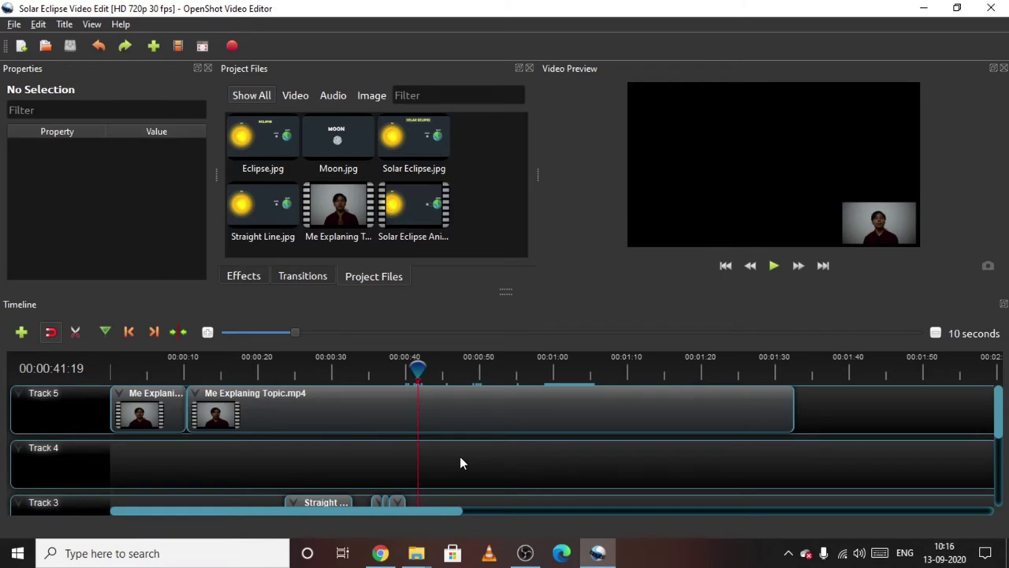
key(space)
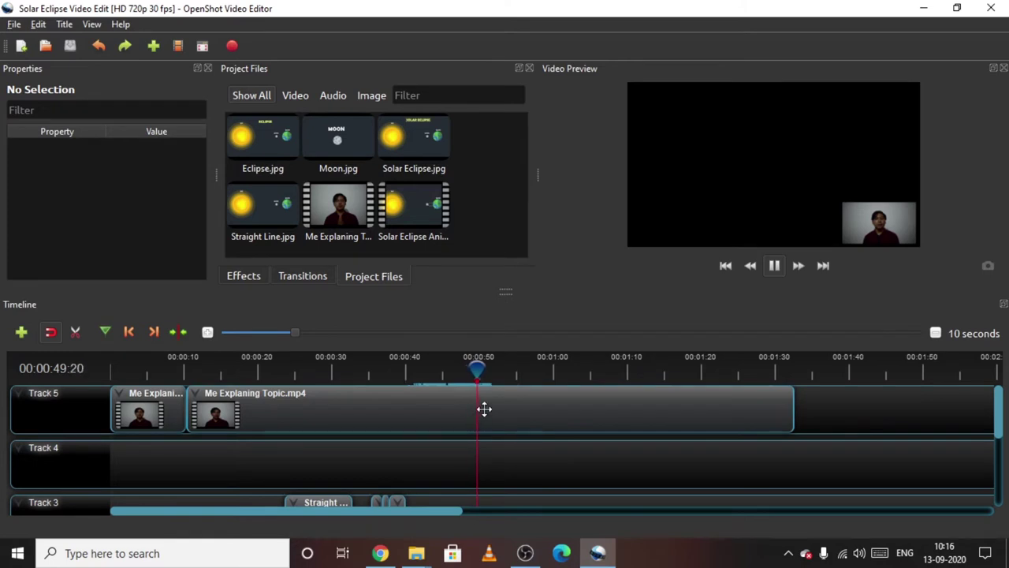
drag(487, 369, 442, 368)
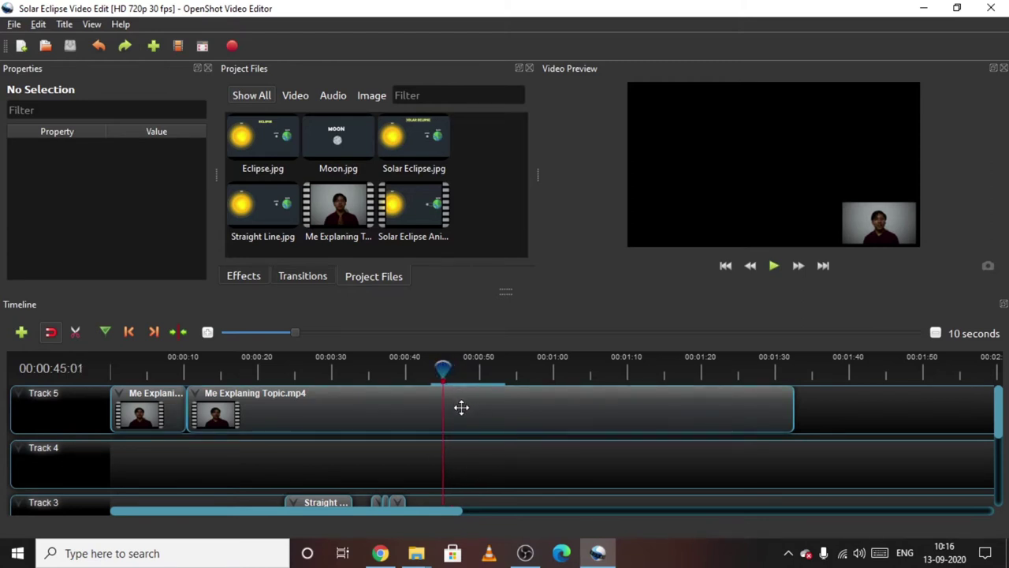
key(space)
key(space)
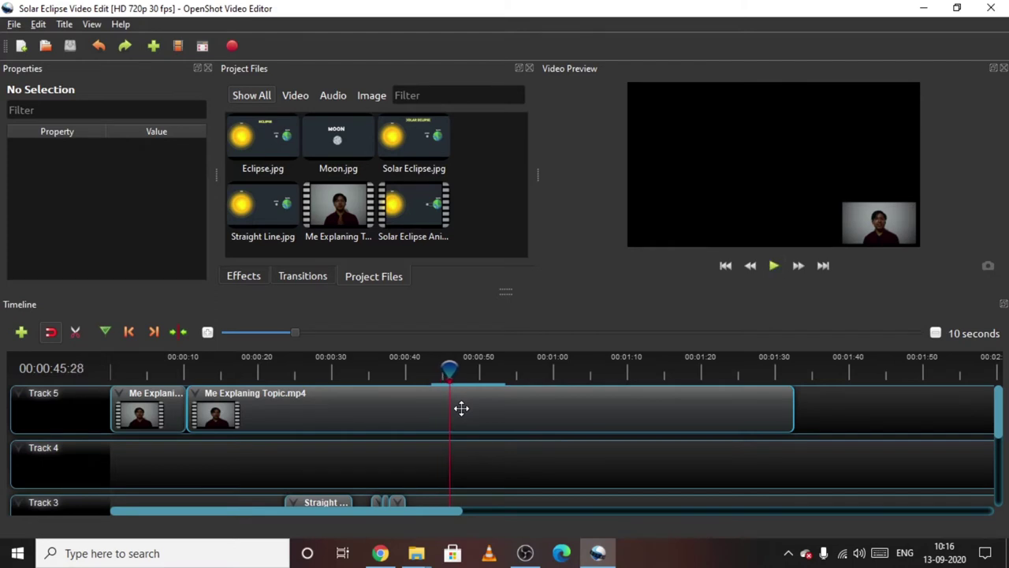
Step: Split the Track 5 Me Explaning Topic.mp4 clip at 00:00:45:19 and shift the second part about one second along the timeline
scroll(450, 412, up, 3)
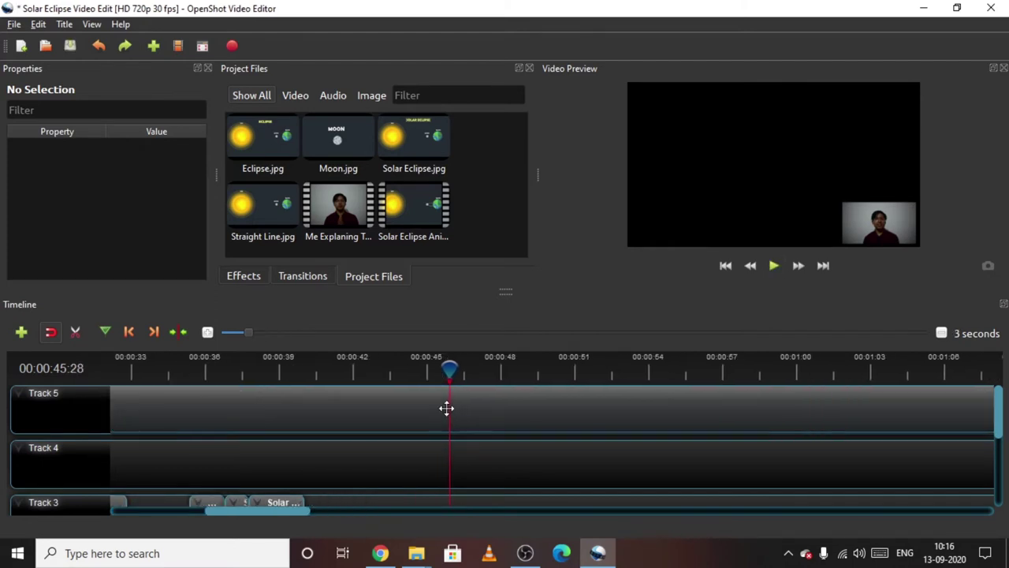
key(Left)
key(Left)
key(Left)
key(Left)
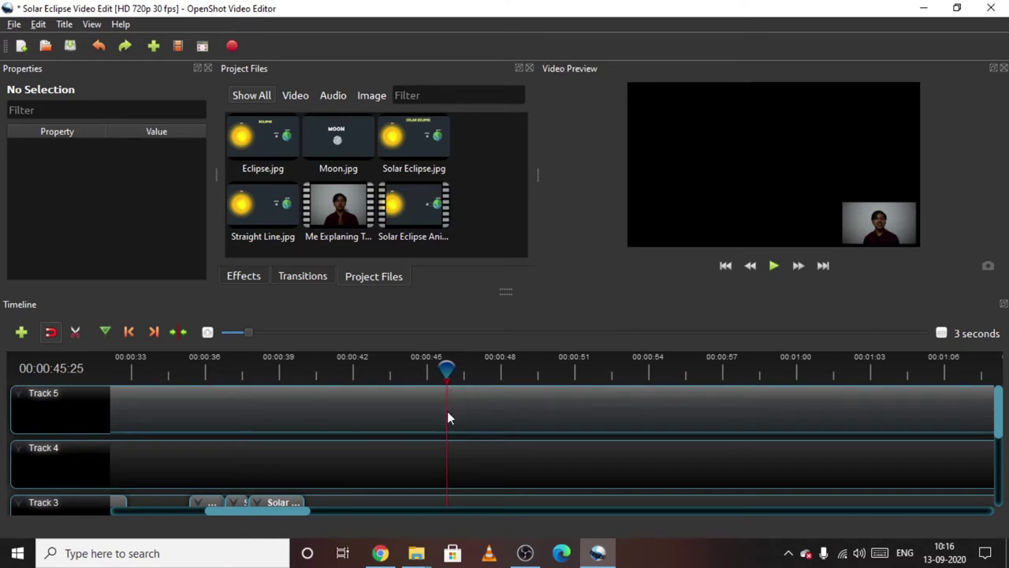
key(Left)
key(Left)
key(Left)
key(Left)
key(Left)
key(Left)
key(Left)
key(Left)
key(Left)
key(Left)
key(Left)
key(Left)
key(Left)
key(Left)
key(Left)
key(Left)
key(Left)
key(Left)
key(Left)
key(Left)
key(Right)
key(Right)
key(Right)
key(Right)
key(Right)
key(Right)
key(Right)
key(Right)
key(Right)
key(Right)
key(Right)
key(Right)
key(Right)
key(Right)
key(Right)
key(Right)
key(Right)
key(Right)
key(Right)
key(Right)
key(Left)
key(Left)
key(Left)
key(Left)
key(Left)
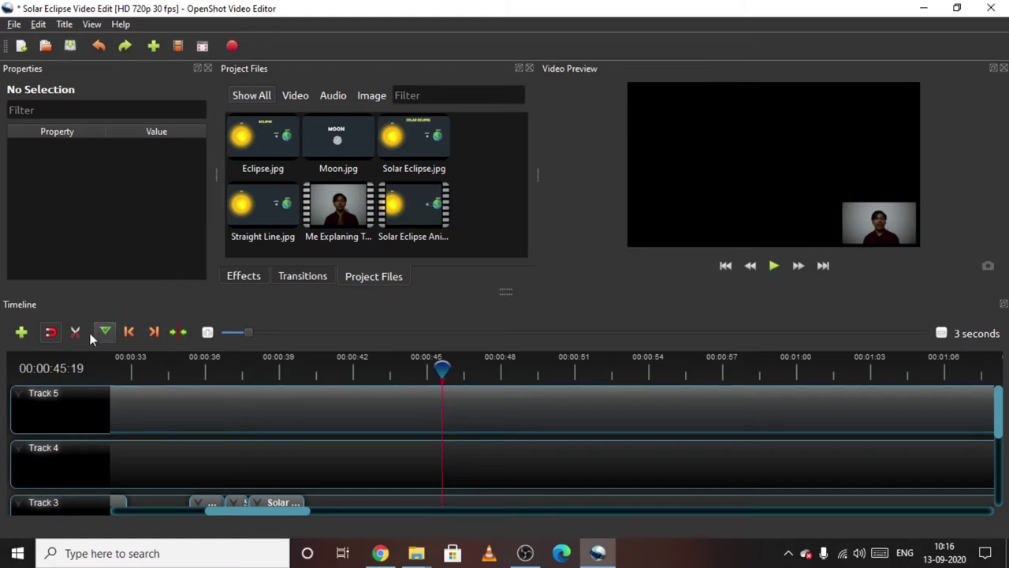
click(76, 332)
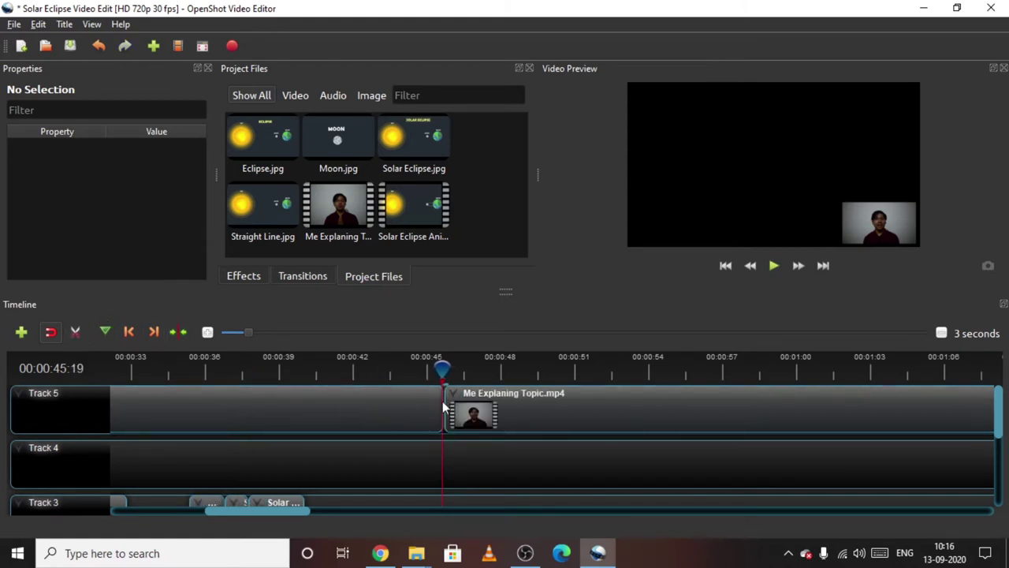
drag(505, 408, 527, 412)
Step: Play the shifted Track 5 clip to find the end of the unwanted part and split it at 00:00:51:13
click(422, 373)
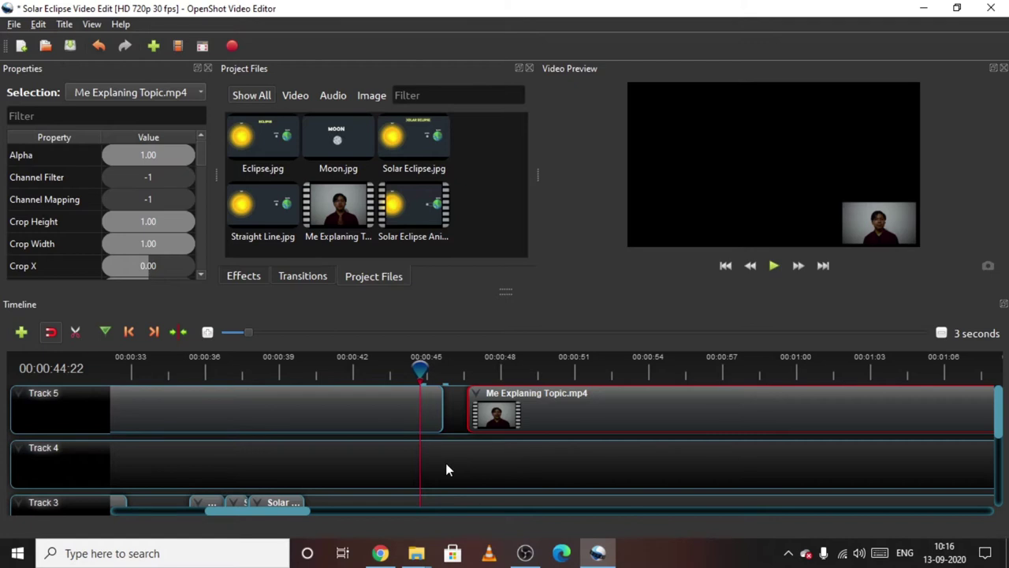
key(space)
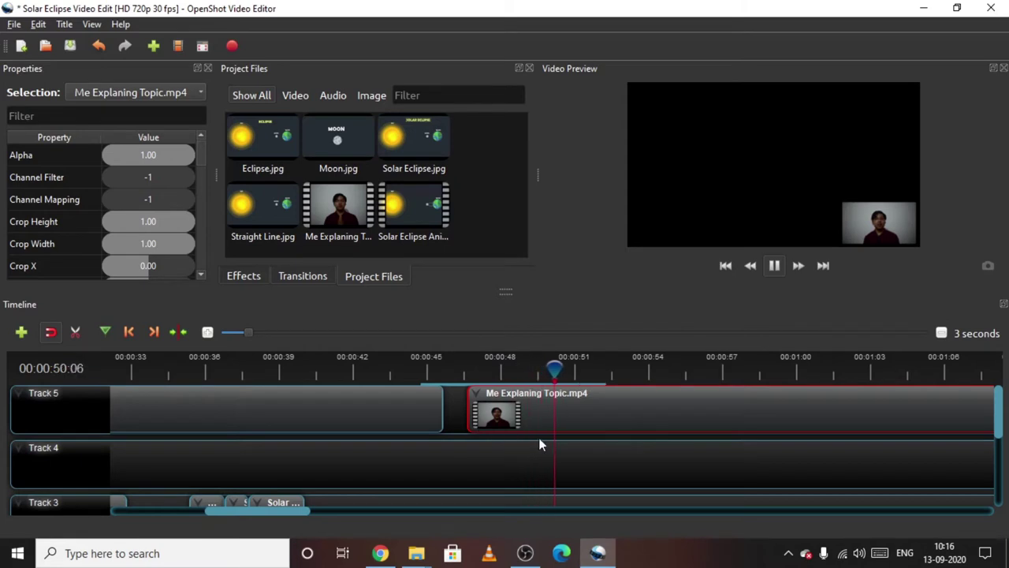
key(space)
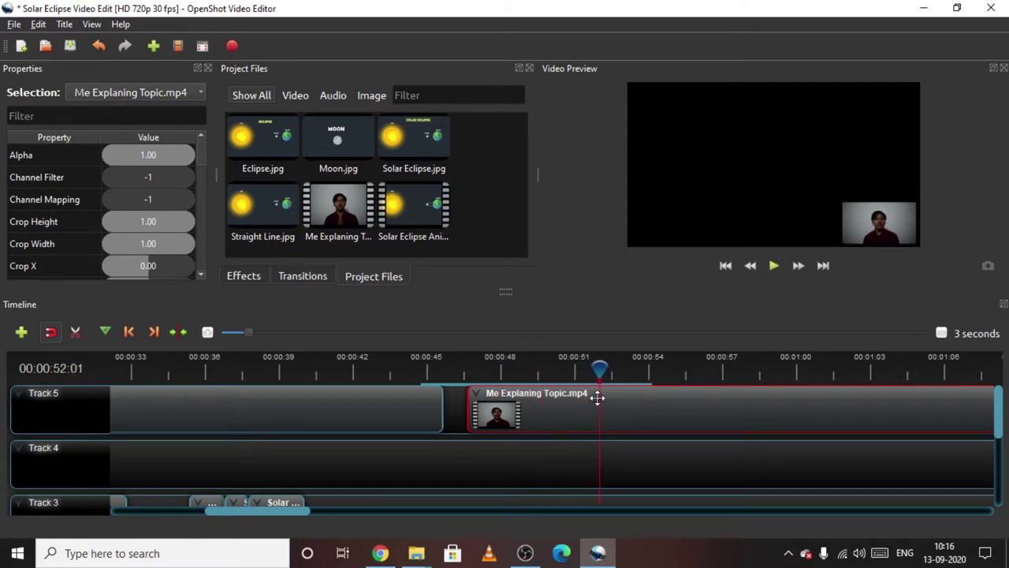
drag(593, 367, 542, 376)
key(space)
key(space)
key(space)
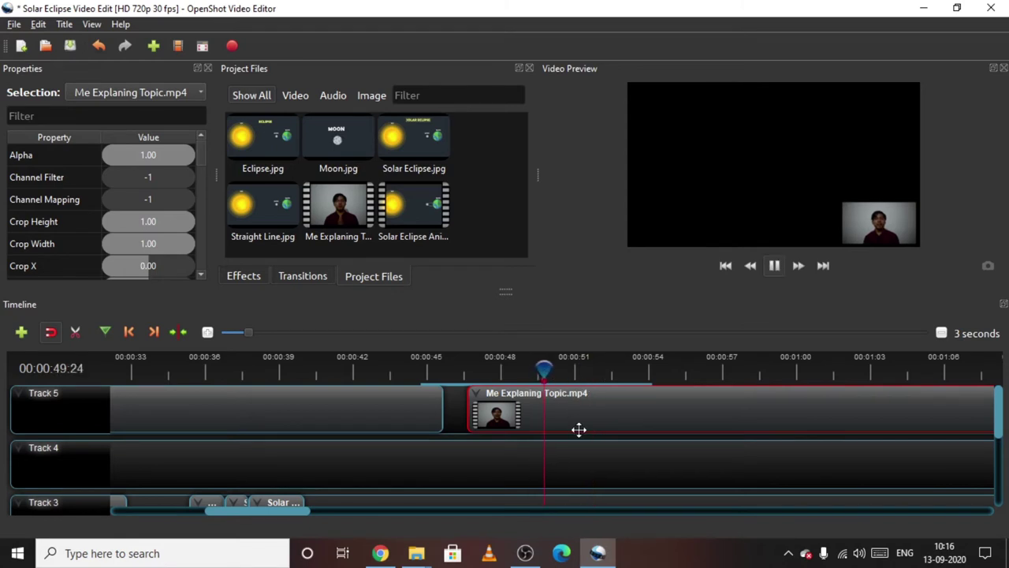
key(space)
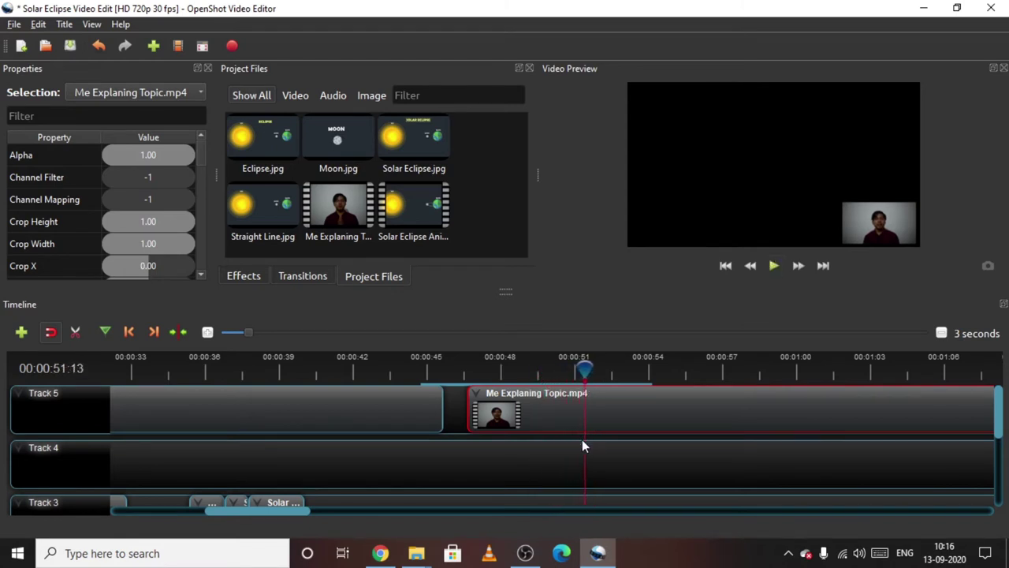
click(76, 331)
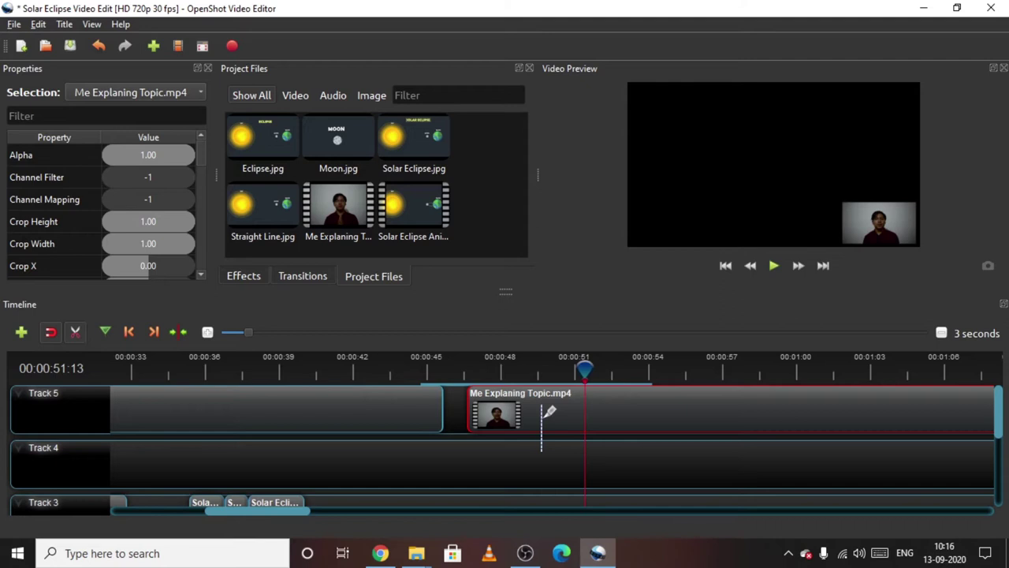
click(584, 399)
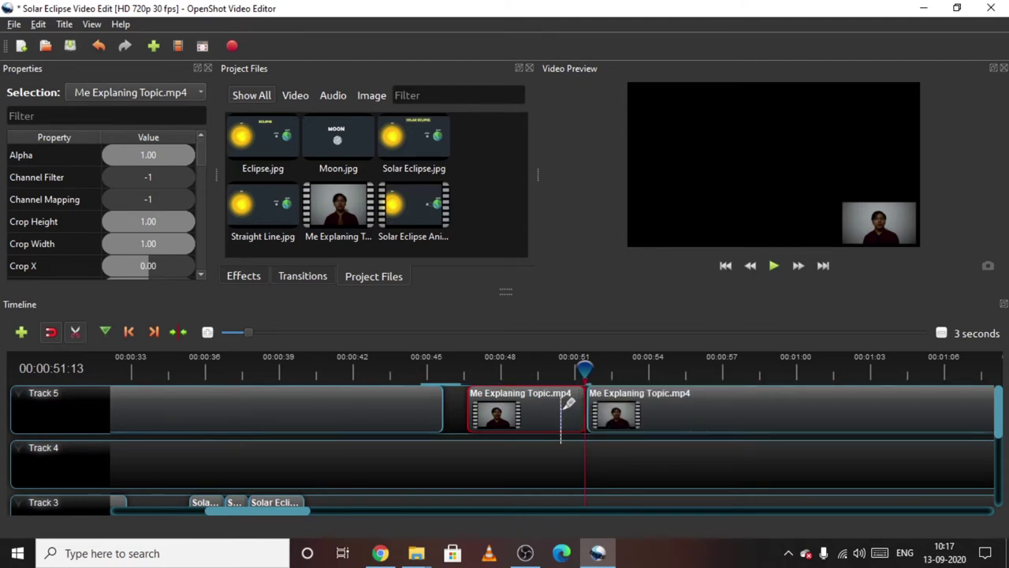
click(79, 334)
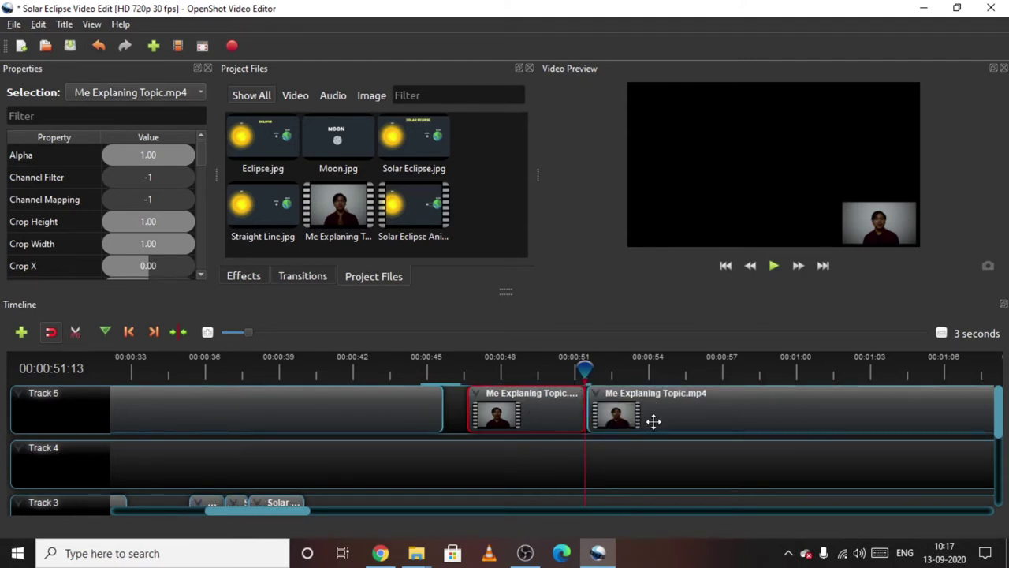
Step: Delete the short middle segment on Track 5 and move the remaining clip against the end of the preceding one
key(Delete)
drag(670, 418, 528, 414)
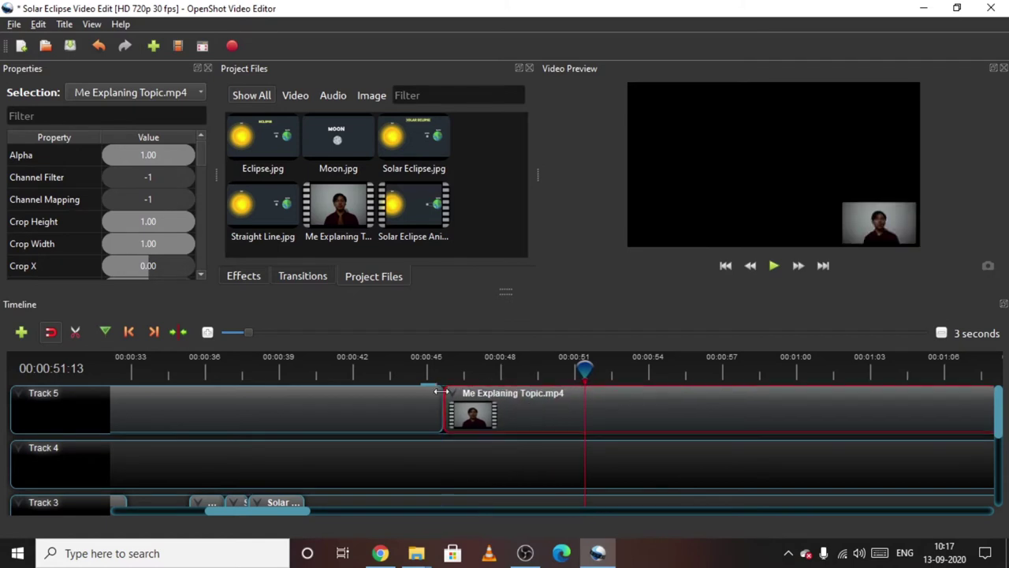
Step: Play the Track 5 narration from about 00:00:45 and replay around 00:00:50 to 00:00:52 to locate the start of the next unwanted part
click(417, 367)
key(space)
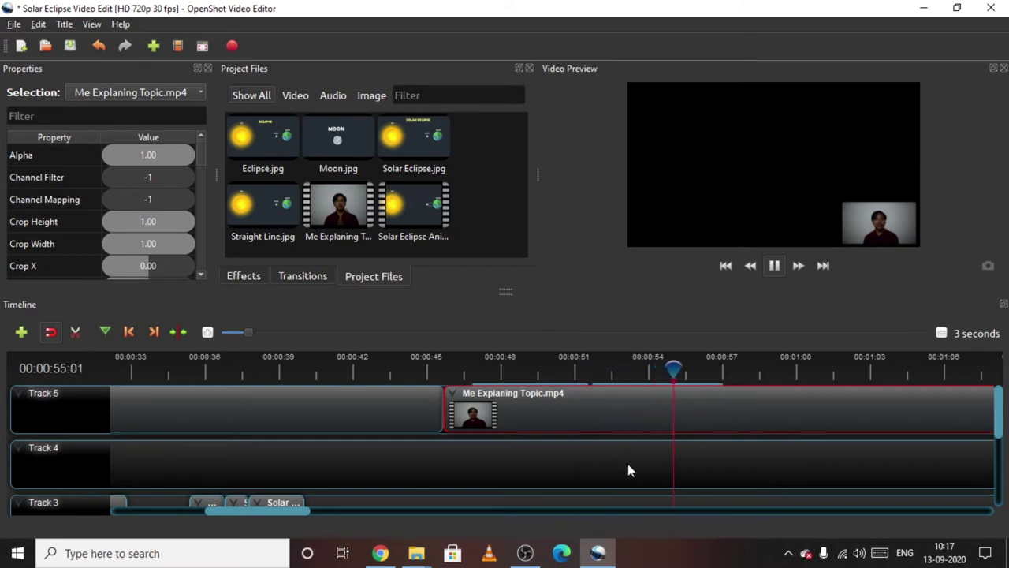
key(space)
click(582, 374)
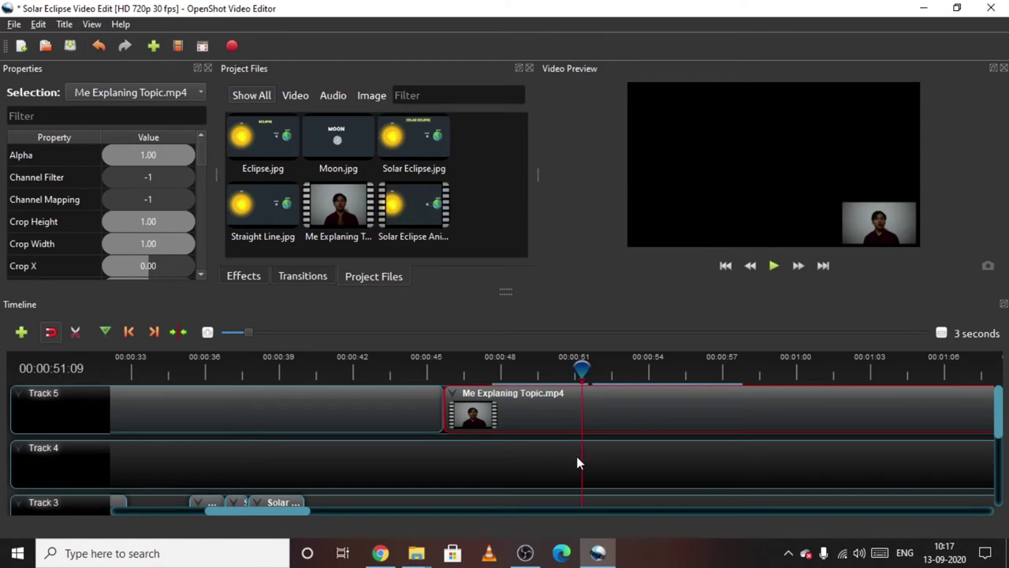
key(space)
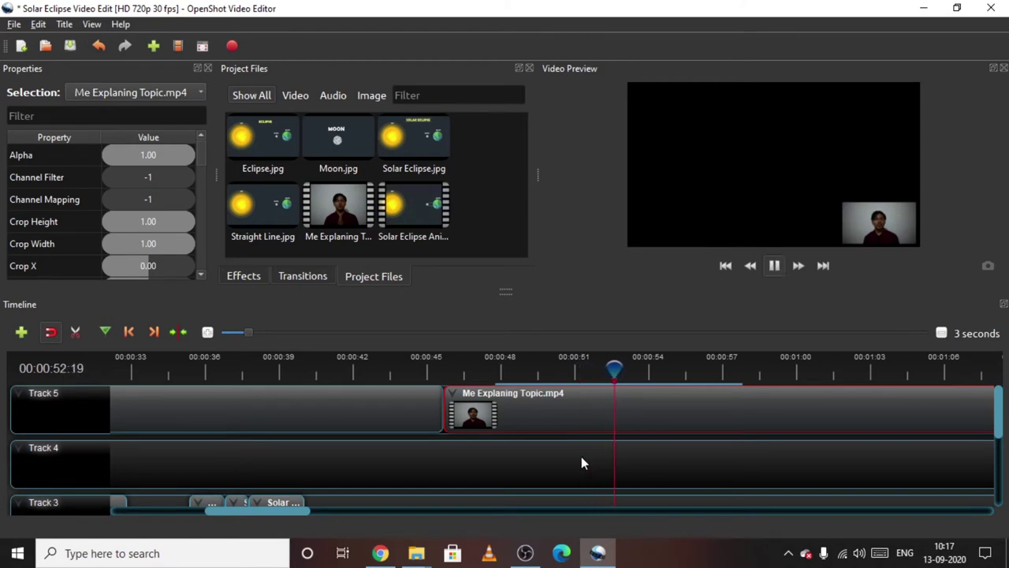
key(space)
drag(622, 368, 582, 367)
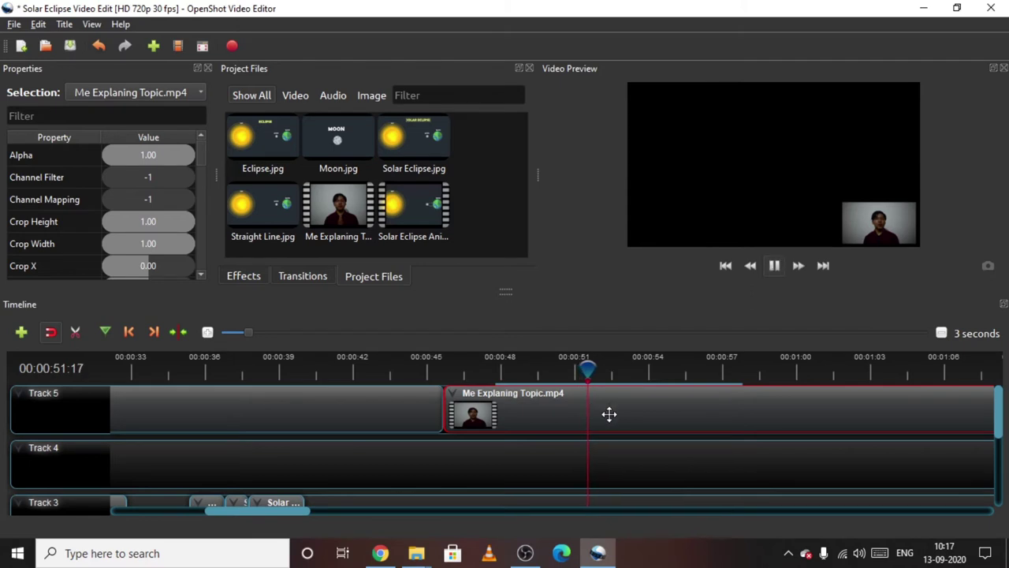
key(space)
drag(602, 371, 571, 376)
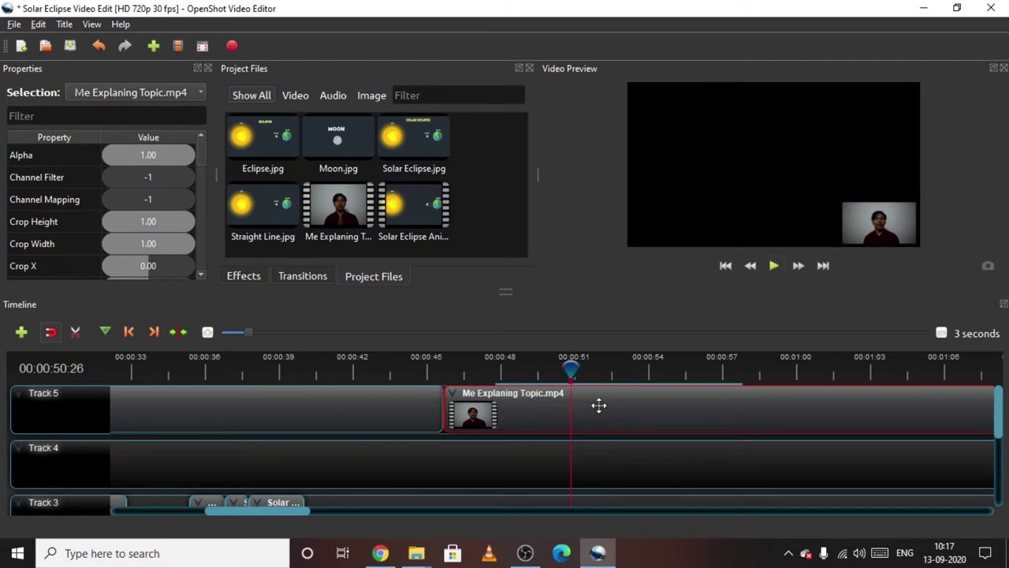
key(space)
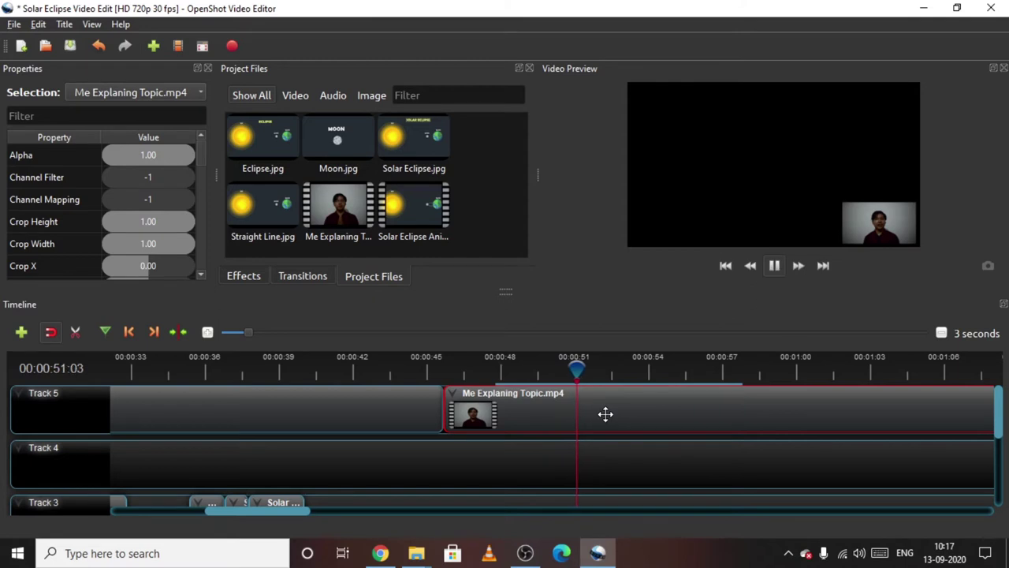
key(space)
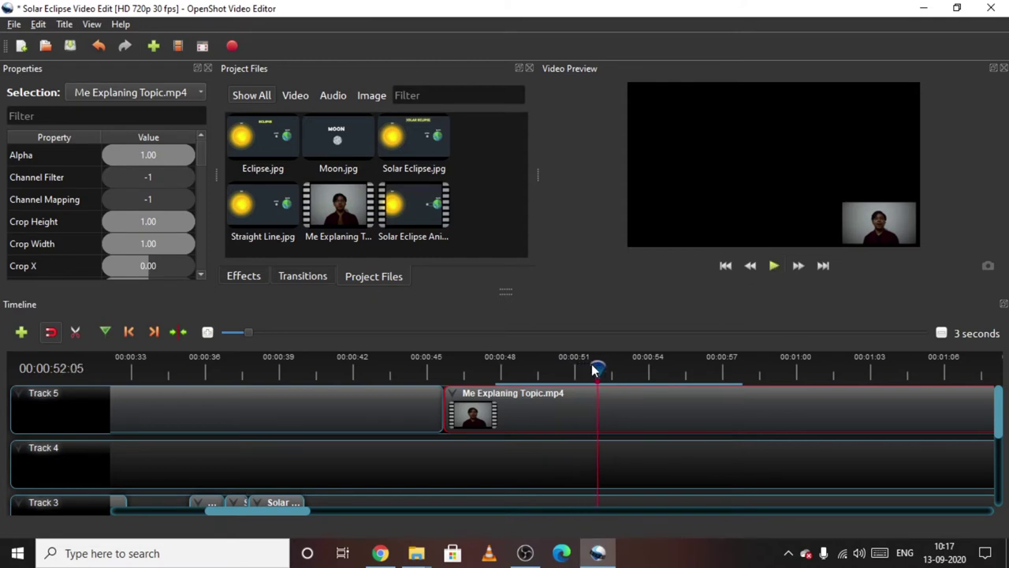
mouse_move(600, 369)
mouse_down()
mouse_move(592, 372)
mouse_move(604, 373)
mouse_up()
key(space)
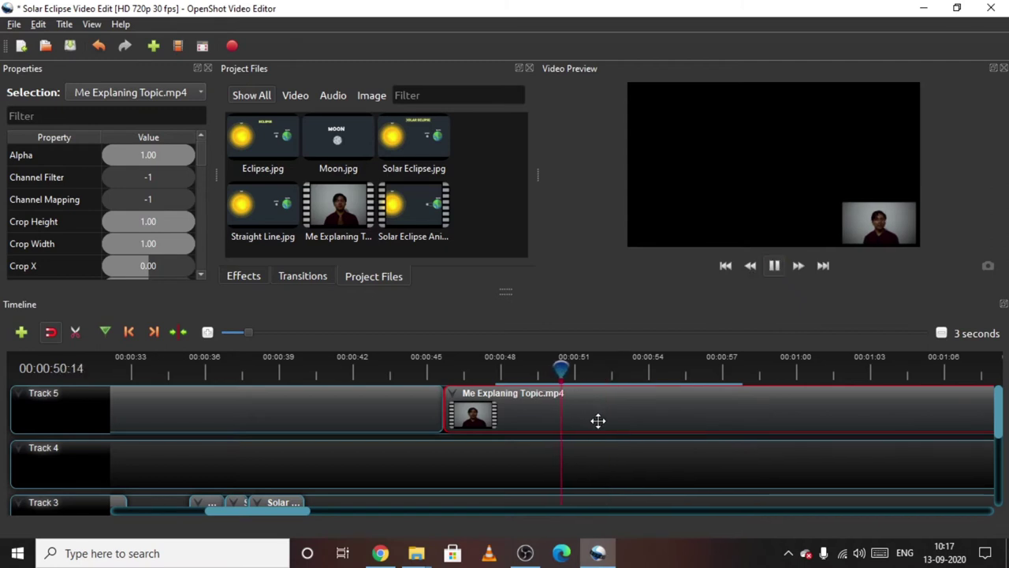
key(space)
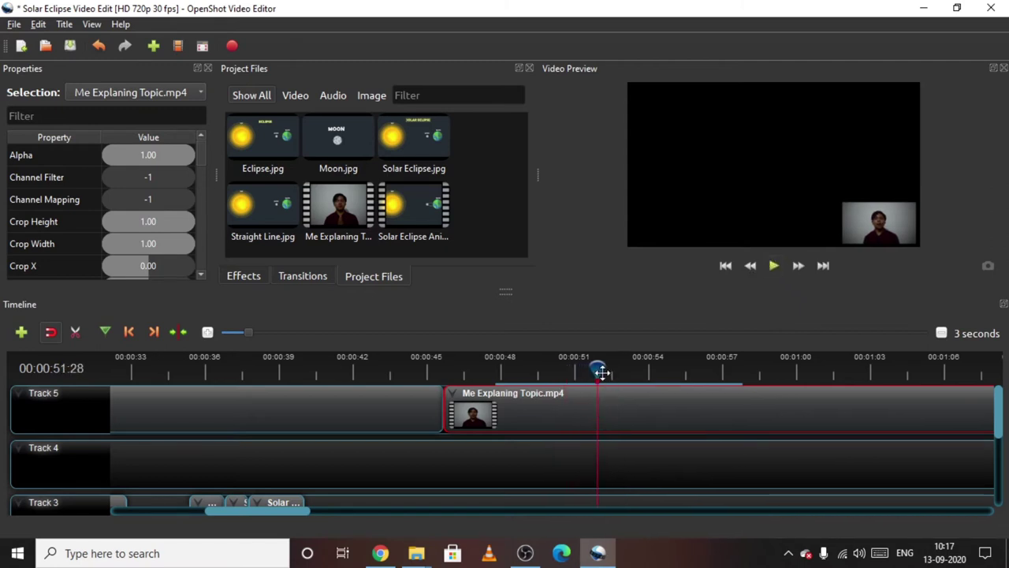
Step: Split the Track 5 Me Explaning Topic.mp4 clip at 00:00:51:17 and shift the second part about 1.5 seconds along the timeline
key(Left)
key(Left)
key(Left)
key(Left)
key(Left)
key(Left)
key(Left)
key(Left)
key(Left)
key(Left)
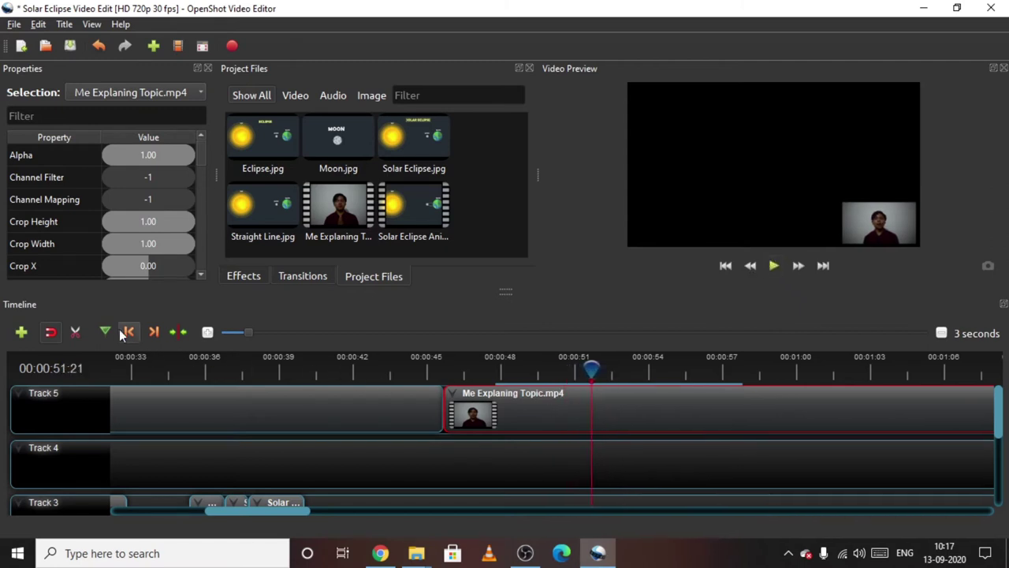
click(76, 333)
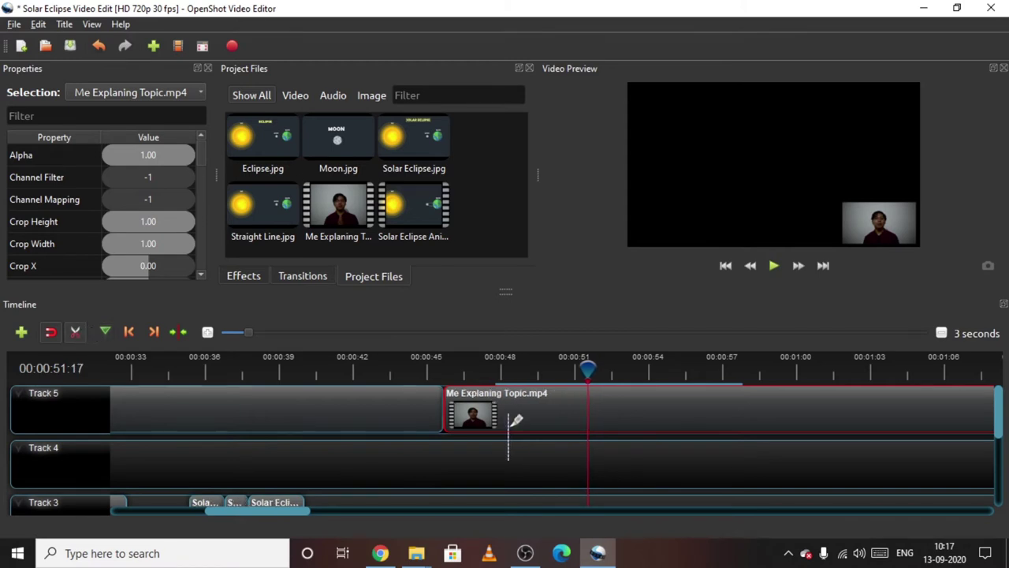
click(589, 401)
click(76, 334)
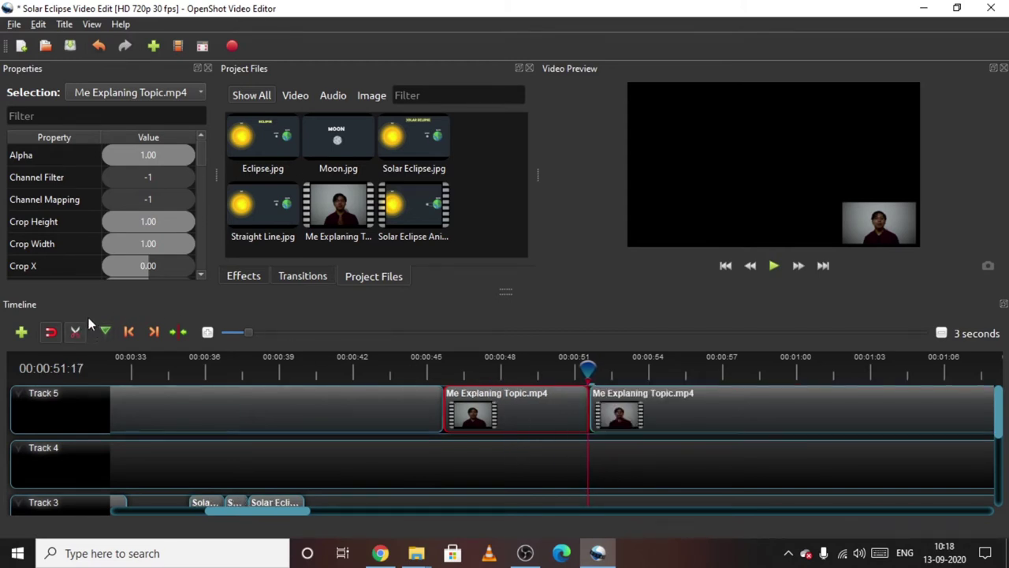
drag(642, 405, 680, 406)
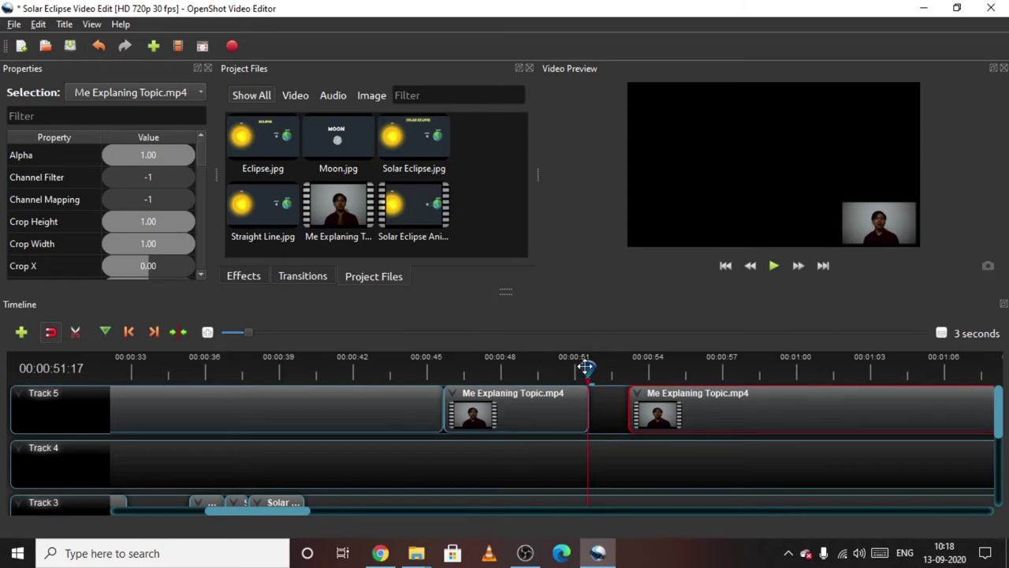
Step: Replay the end of the Track 5 segment before the gap from about 00:00:50 and save the project
drag(586, 366, 559, 367)
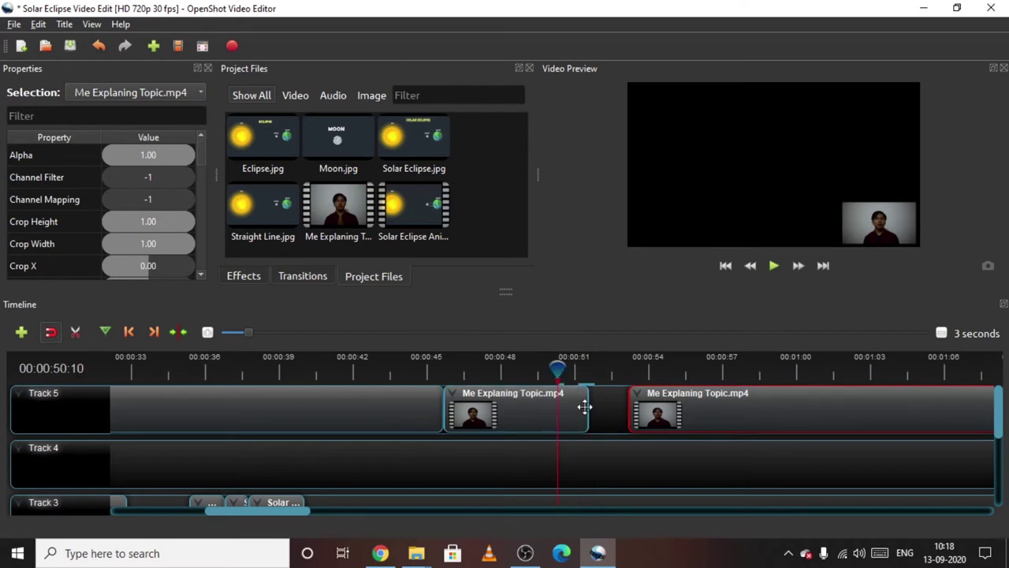
key(space)
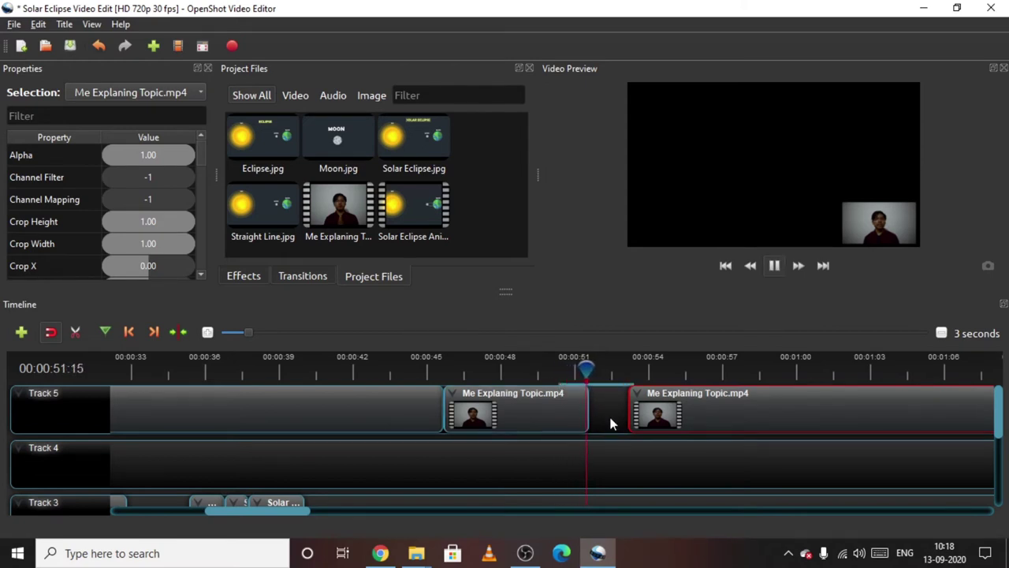
click(560, 370)
drag(560, 371, 552, 370)
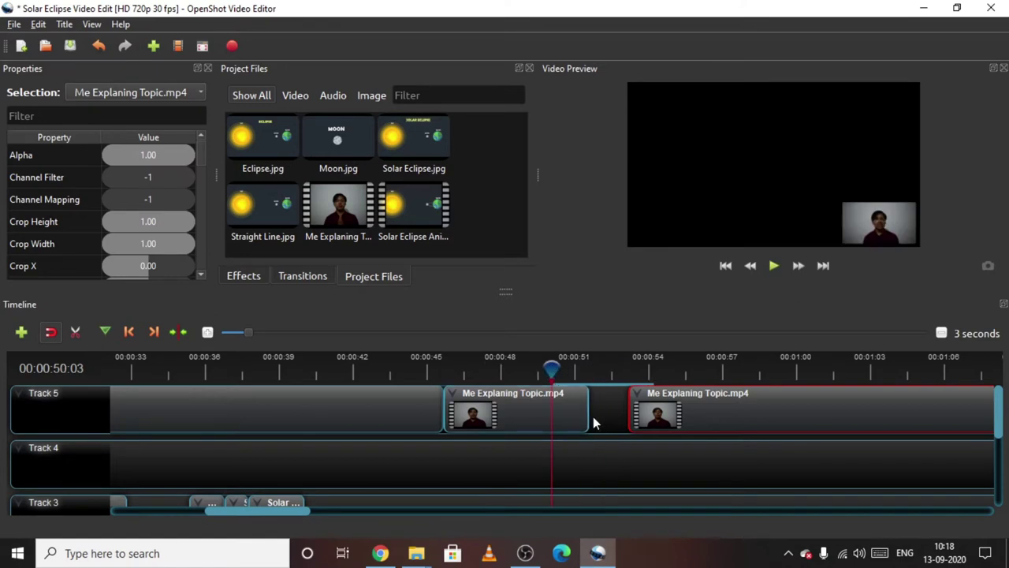
key(space)
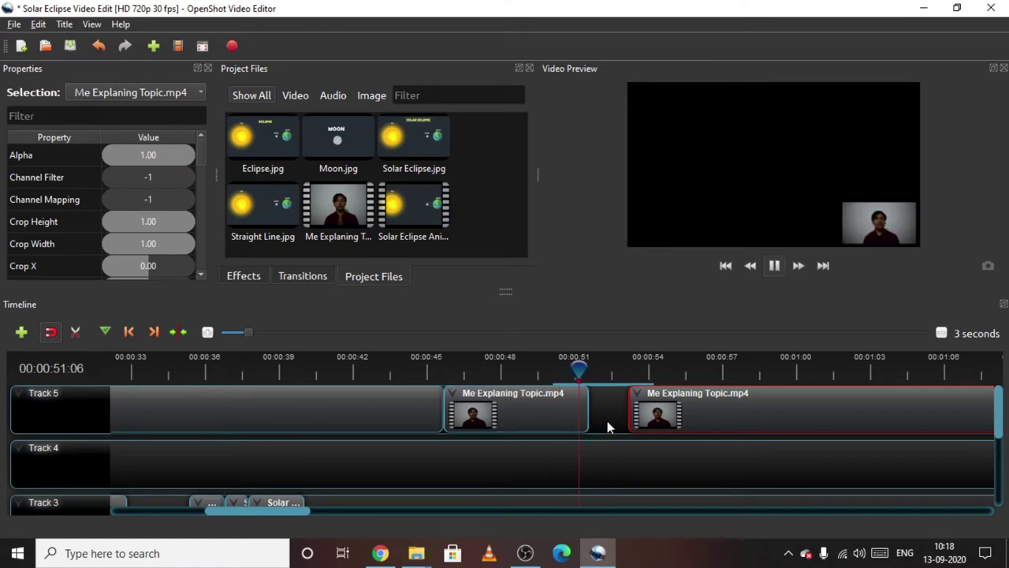
key(space)
key(ctrl+s)
key(space)
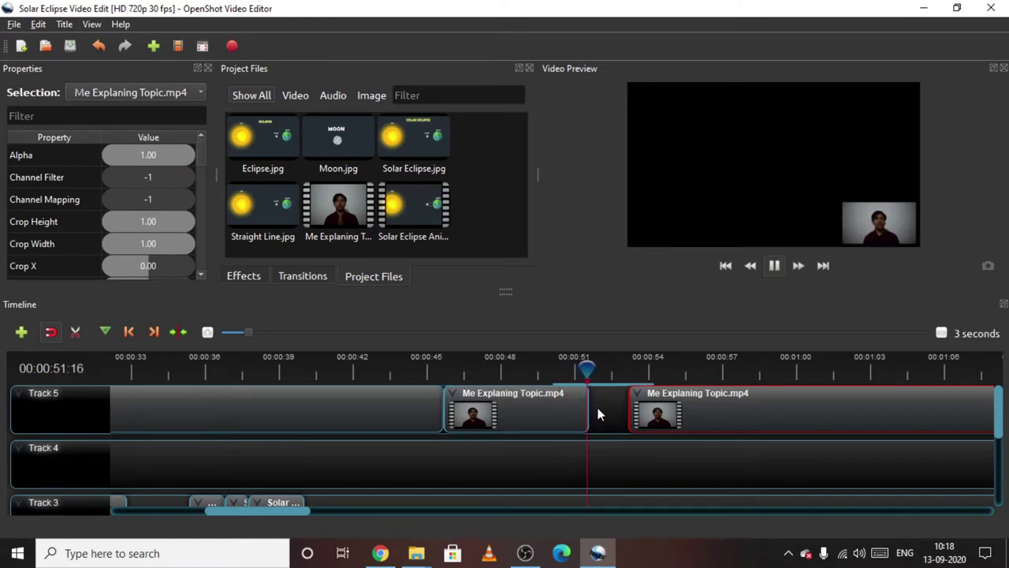
key(space)
Step: Trim a tiny amount off the end of the Track 5 segment before the gap, just after 00:00:51:15
scroll(599, 410, up, 1)
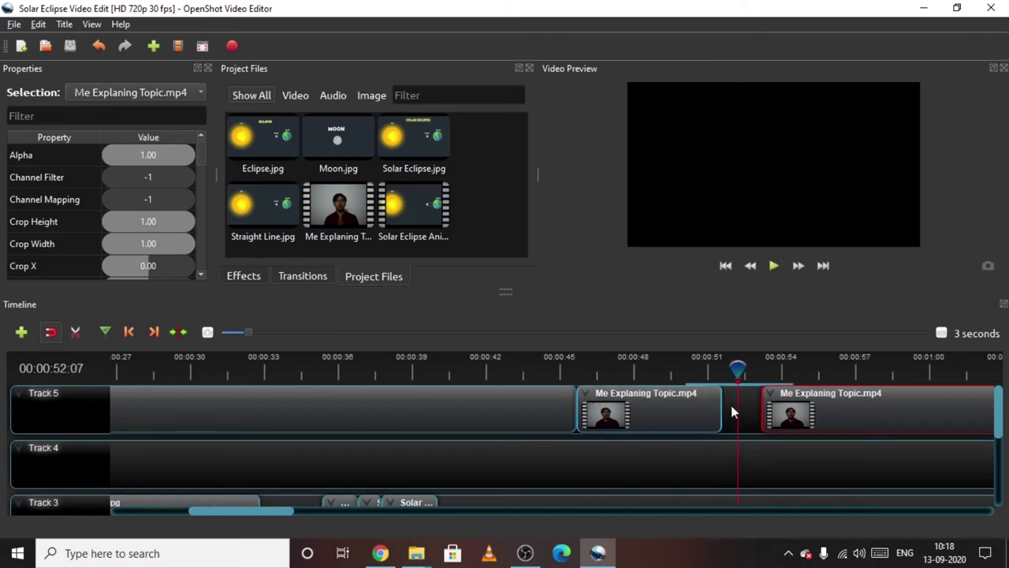
scroll(733, 405, up, 1)
click(682, 372)
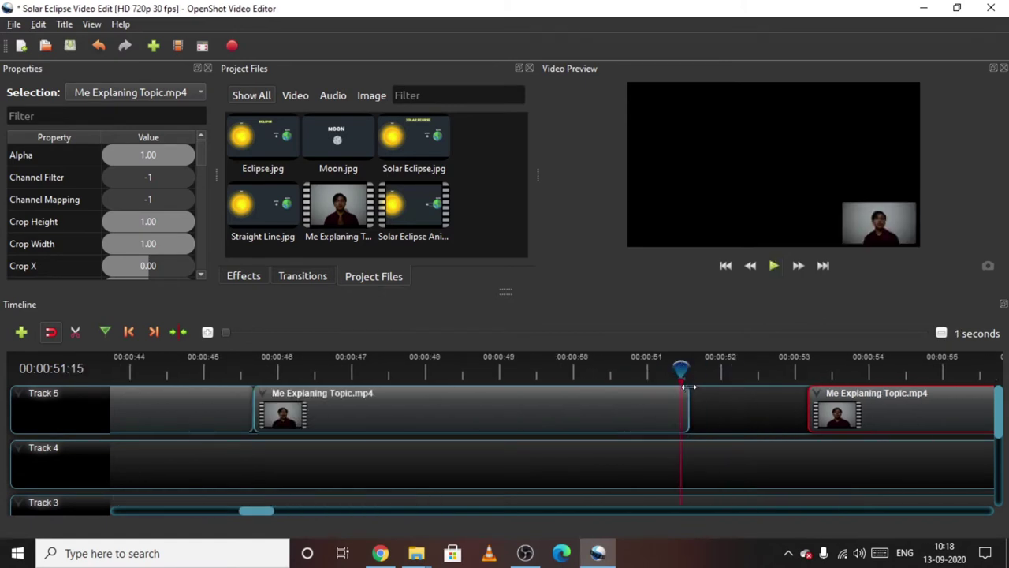
drag(689, 401, 691, 401)
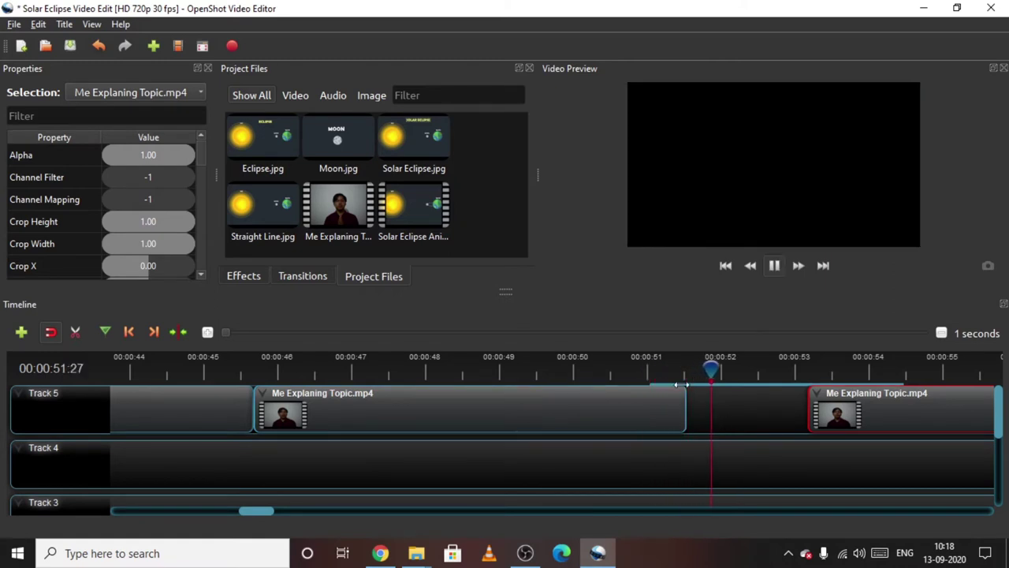
Step: Replay the end of the Track 5 segment before the gap and trim it about one frame shorter
click(593, 371)
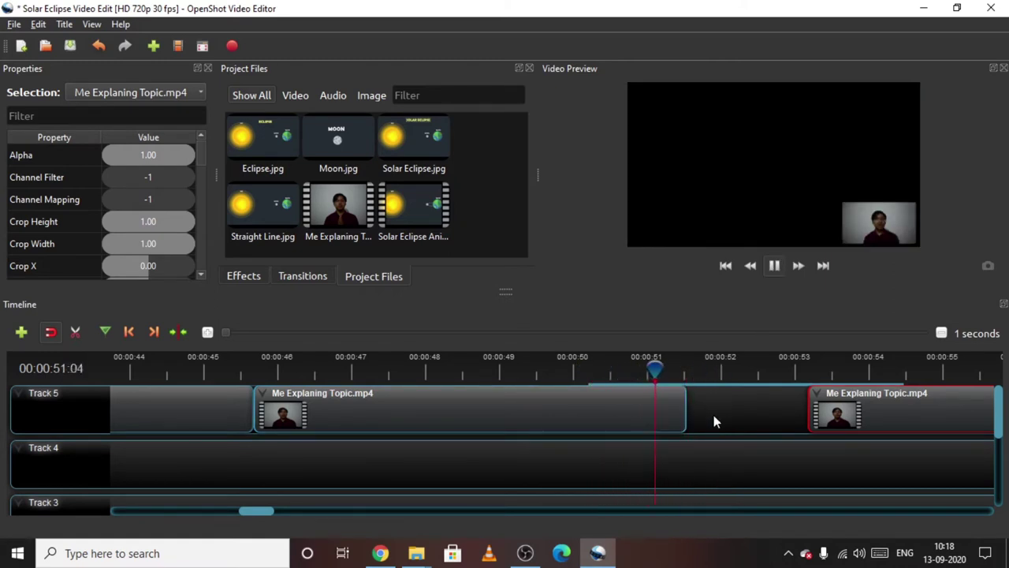
click(670, 373)
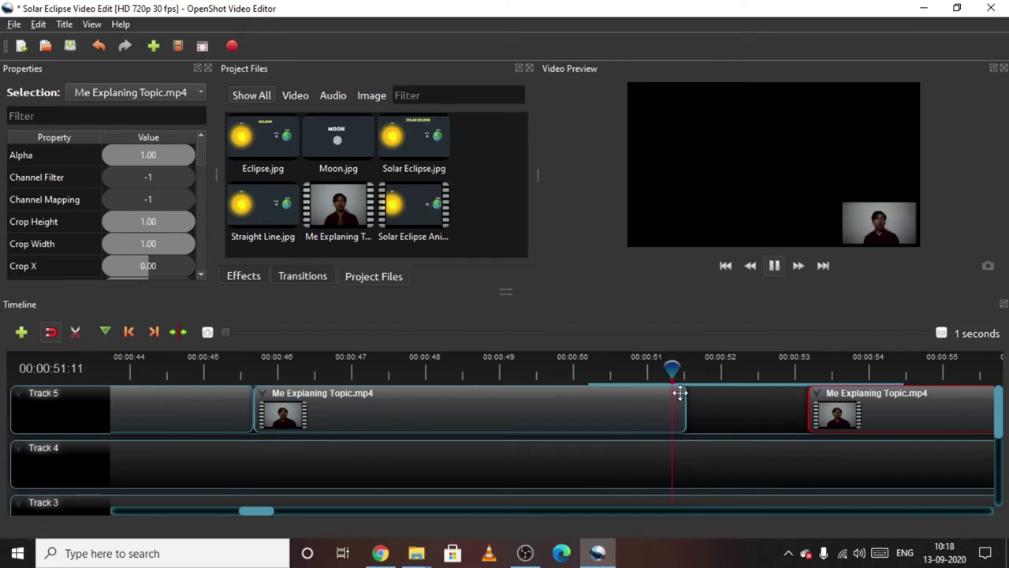
drag(673, 371, 683, 394)
click(672, 371)
key(space)
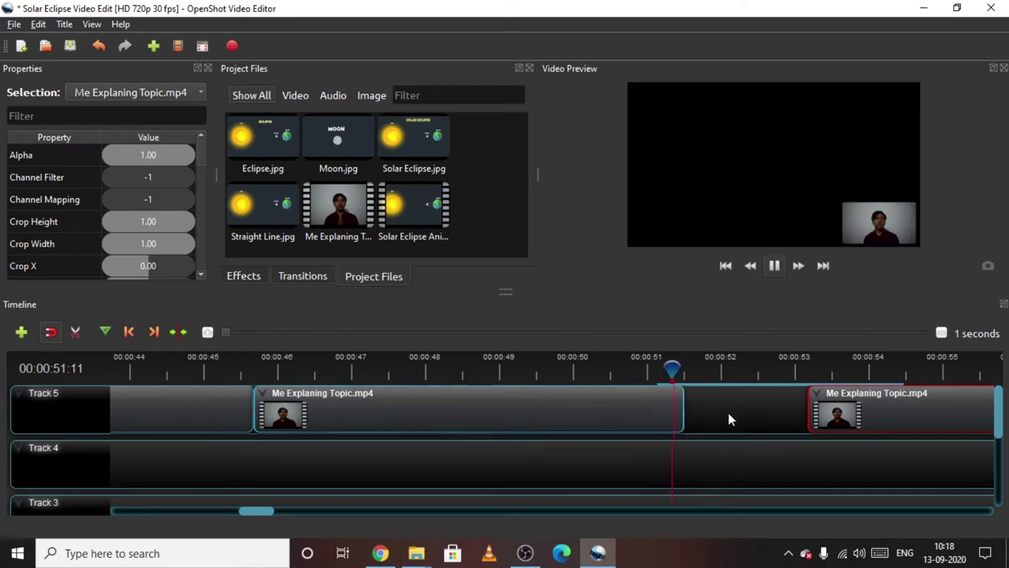
Step: Replay the segment before the gap from about 00:00:50 and trim its end again, to just past 00:00:51:14
click(591, 366)
key(space)
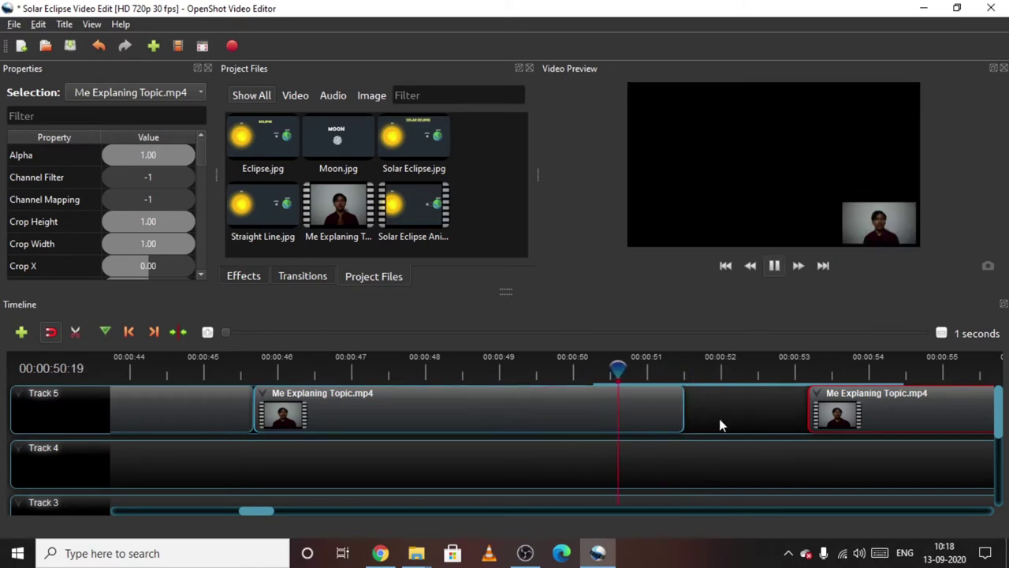
key(space)
click(681, 374)
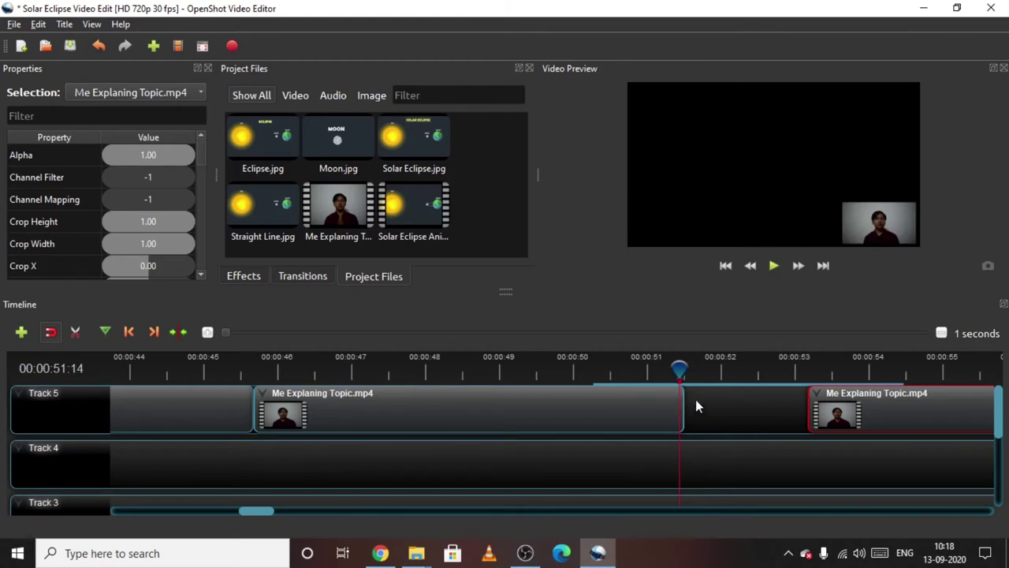
drag(688, 411, 688, 411)
Step: Step frame by frame to 00:00:51:13 and trim the end of the Track 5 segment before the gap to about that frame
click(659, 372)
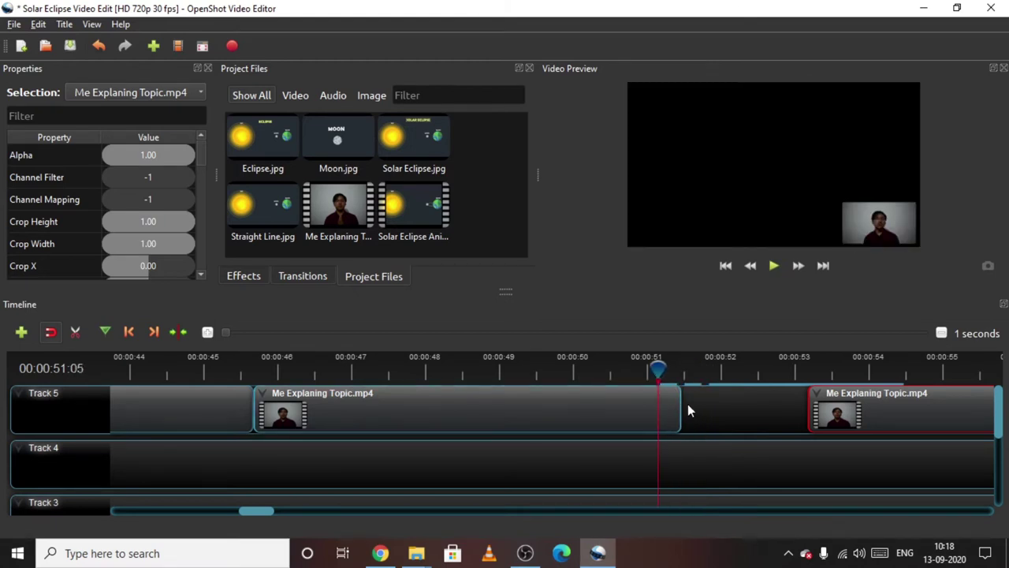
key(space)
click(616, 368)
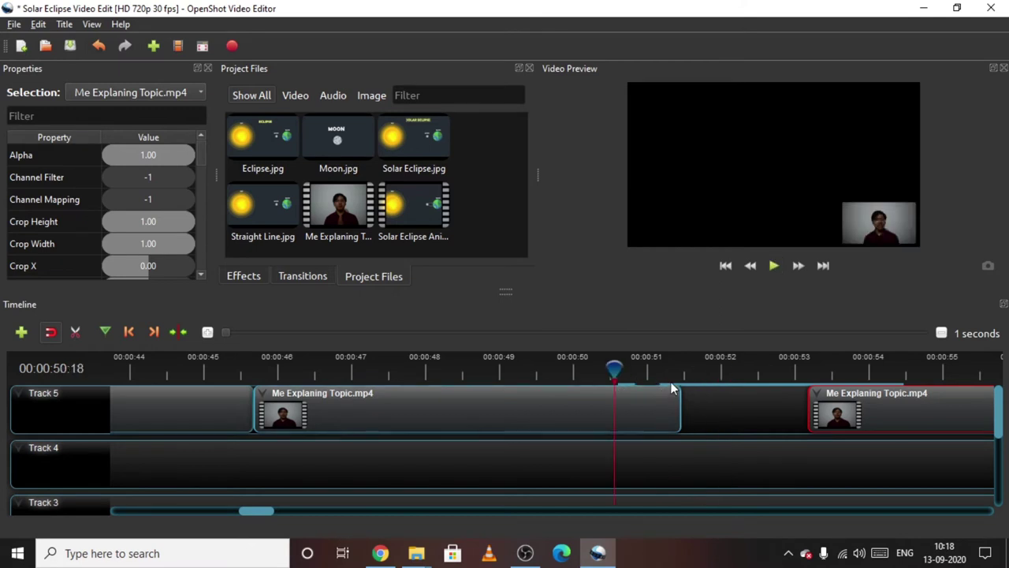
key(Right)
key(Right)
key(Right)
key(Right)
key(Right)
key(Right)
key(Right)
key(Right)
key(Right)
key(Right)
key(Right)
key(Right)
key(Right)
key(Right)
key(Right)
key(Right)
key(Right)
key(Right)
key(Right)
key(Right)
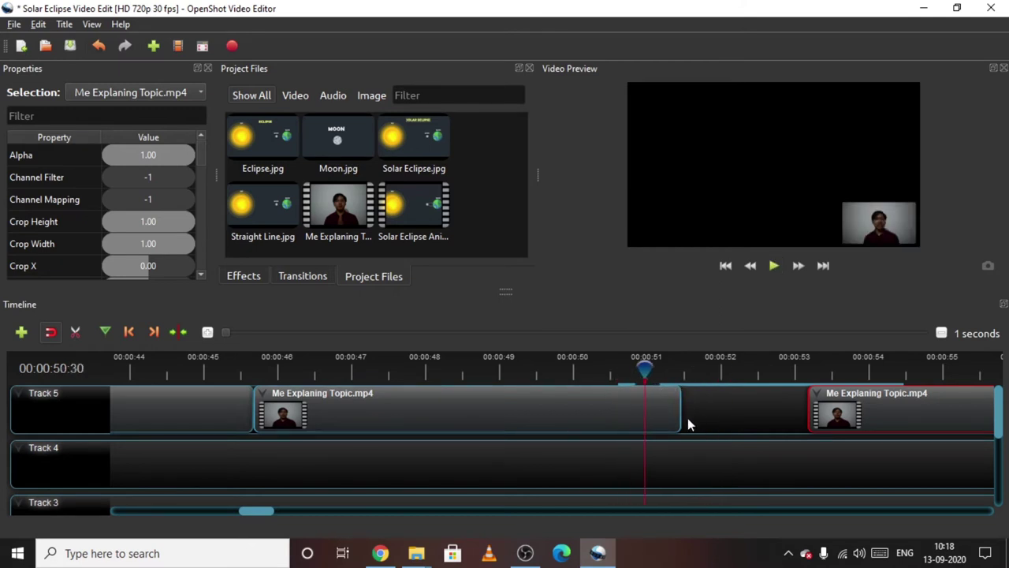
key(Right)
key(Right)
key(Left)
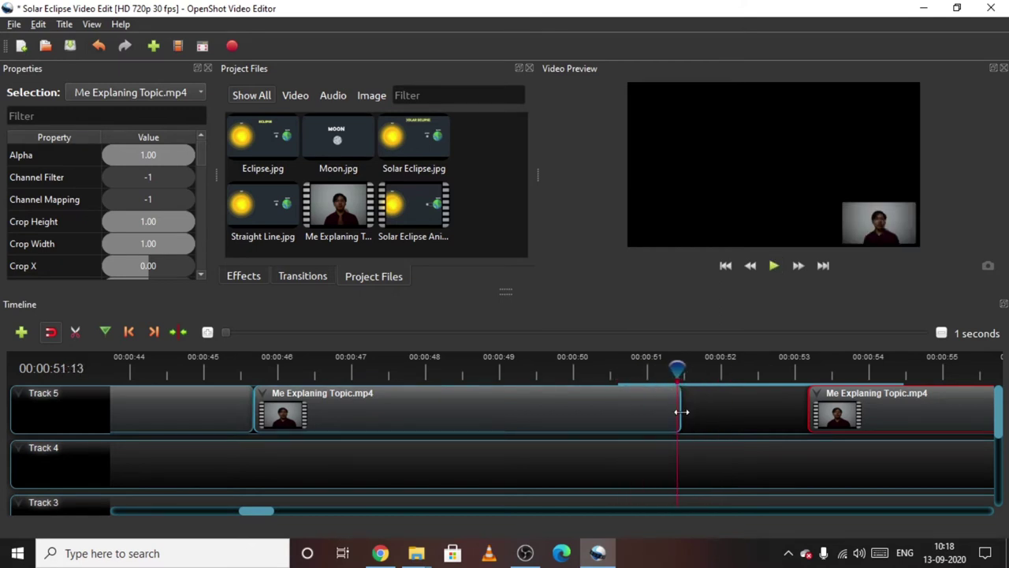
drag(682, 411, 678, 412)
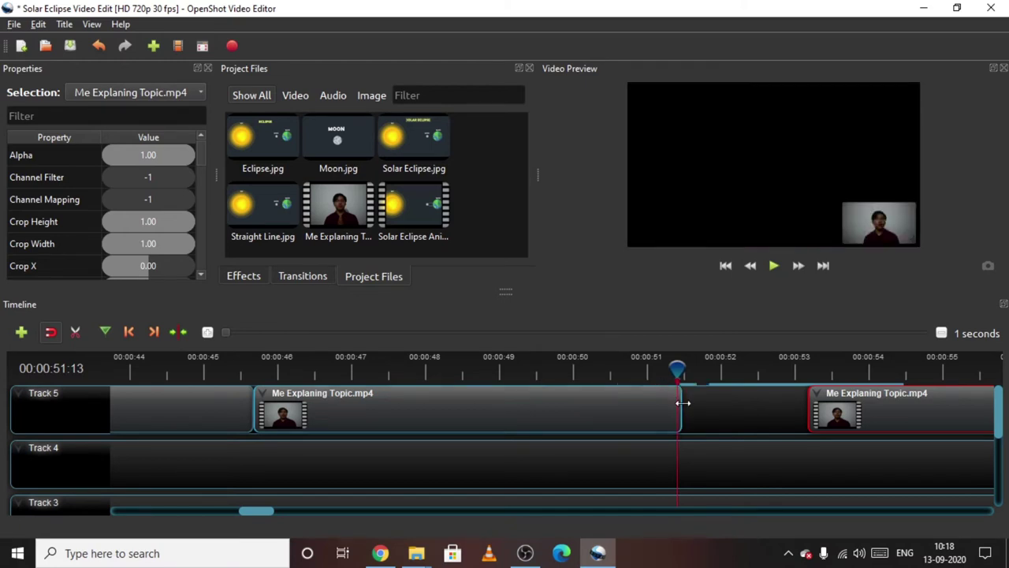
Step: Replay the trimmed segment end from about 00:00:50 and continue playing across the gap into the following Track 5 clip
click(648, 371)
key(space)
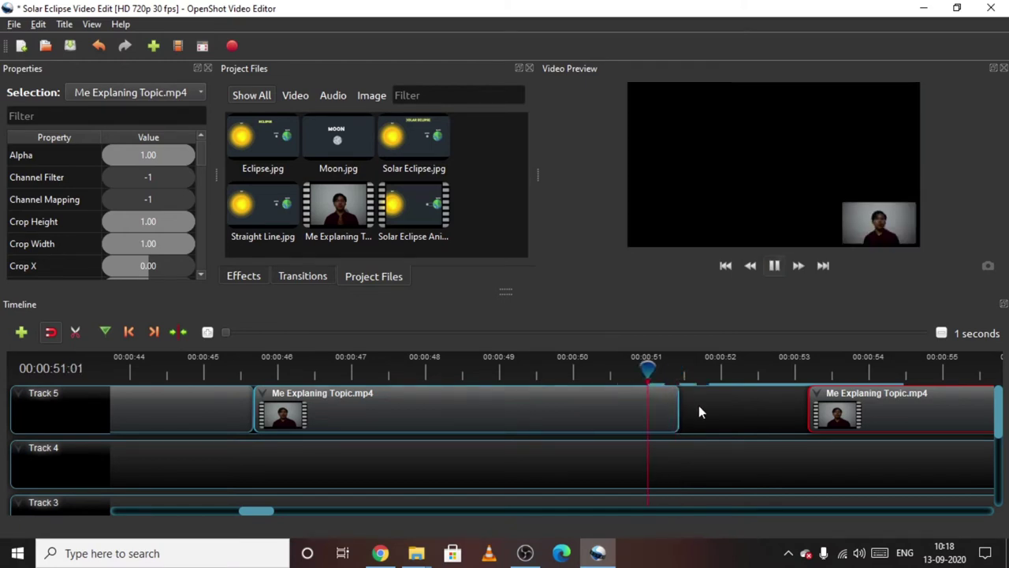
key(space)
click(620, 370)
key(space)
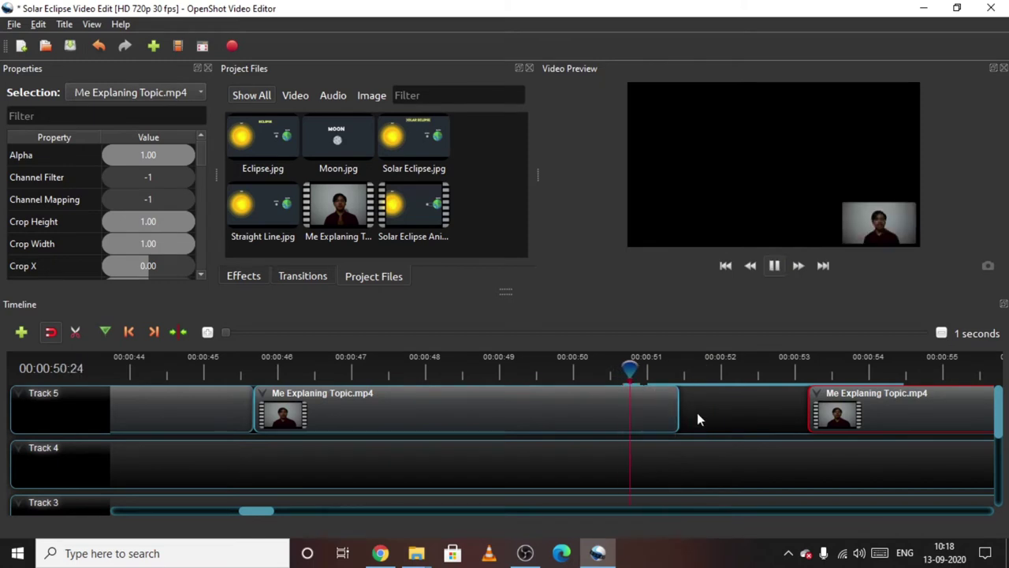
key(space)
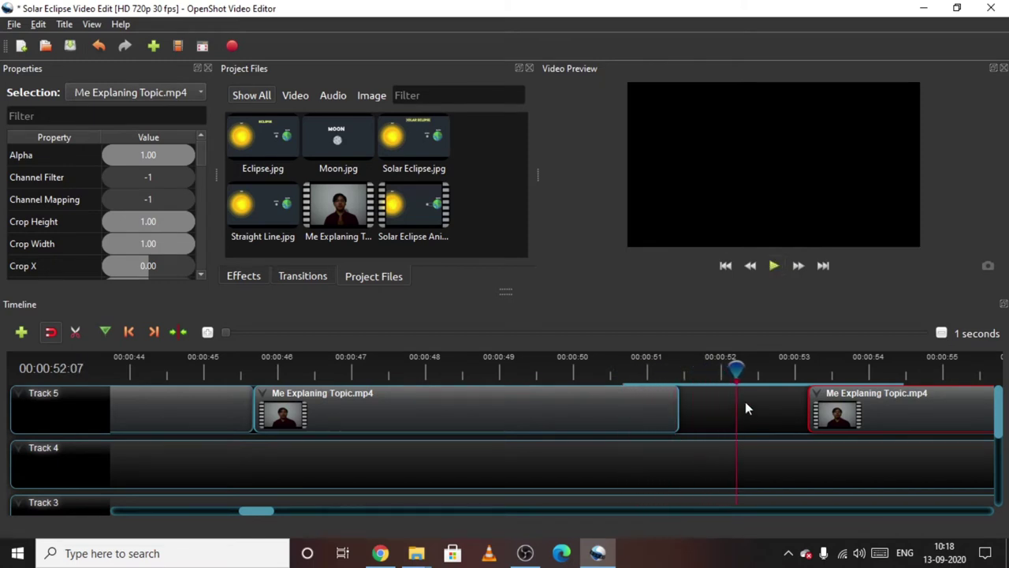
key(space)
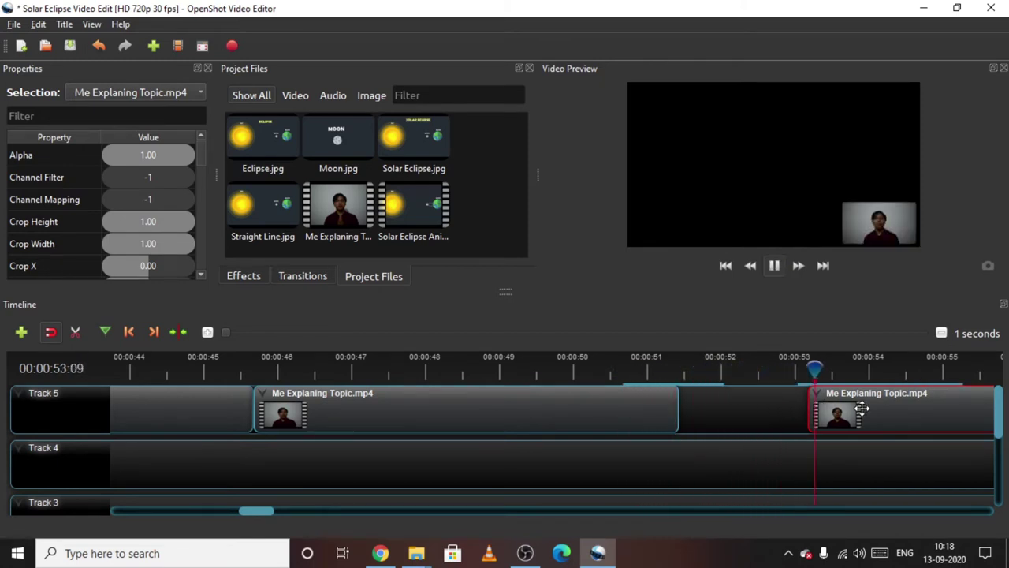
Step: Review the start of the Track 5 clip after the gap, split it at 00:00:55:08 and delete the piece before the cut
scroll(864, 414, down, 3)
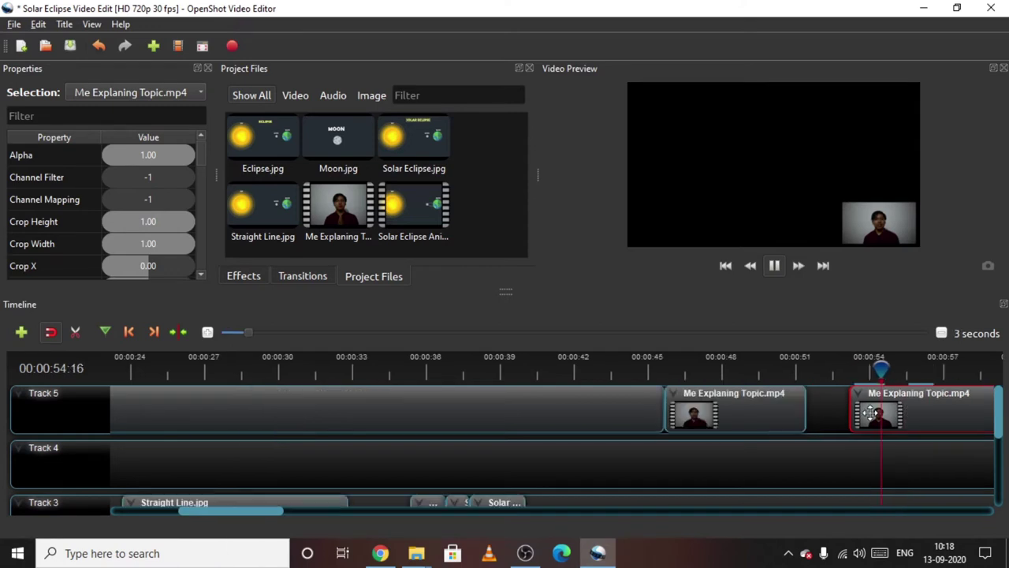
scroll(368, 407, up, 2)
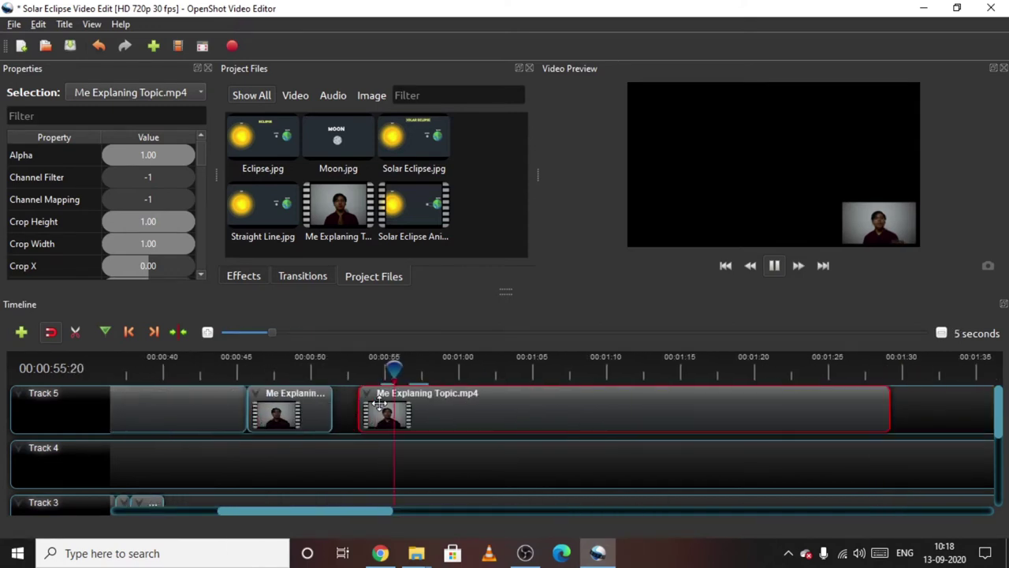
key(space)
key(space)
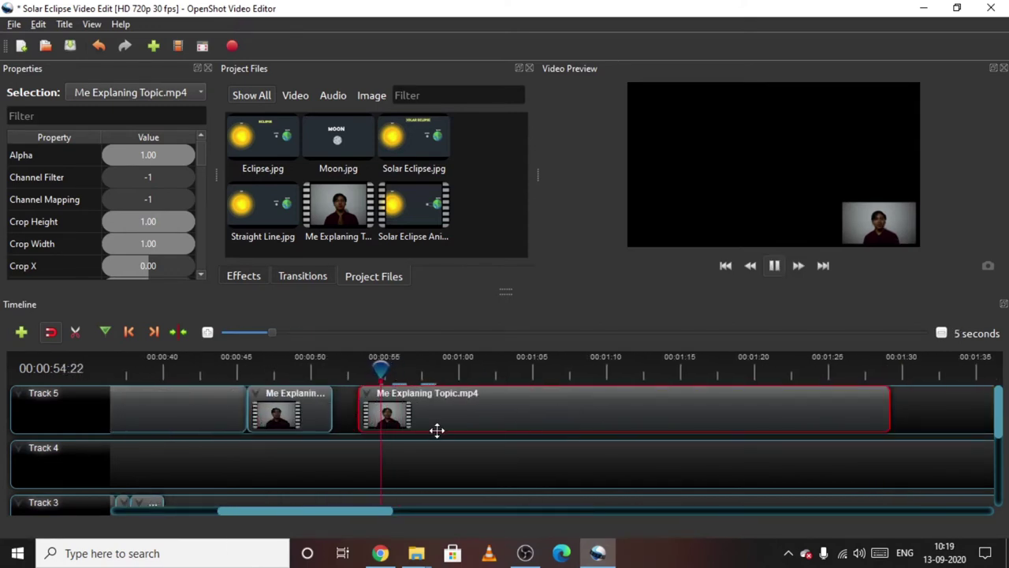
key(space)
drag(400, 371, 356, 371)
key(space)
key(space)
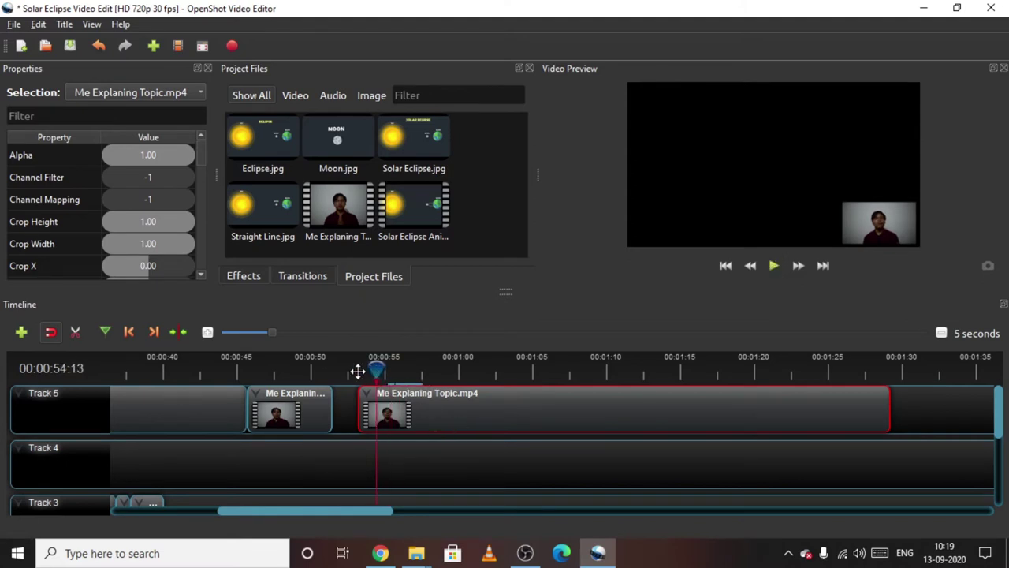
key(space)
key(space)
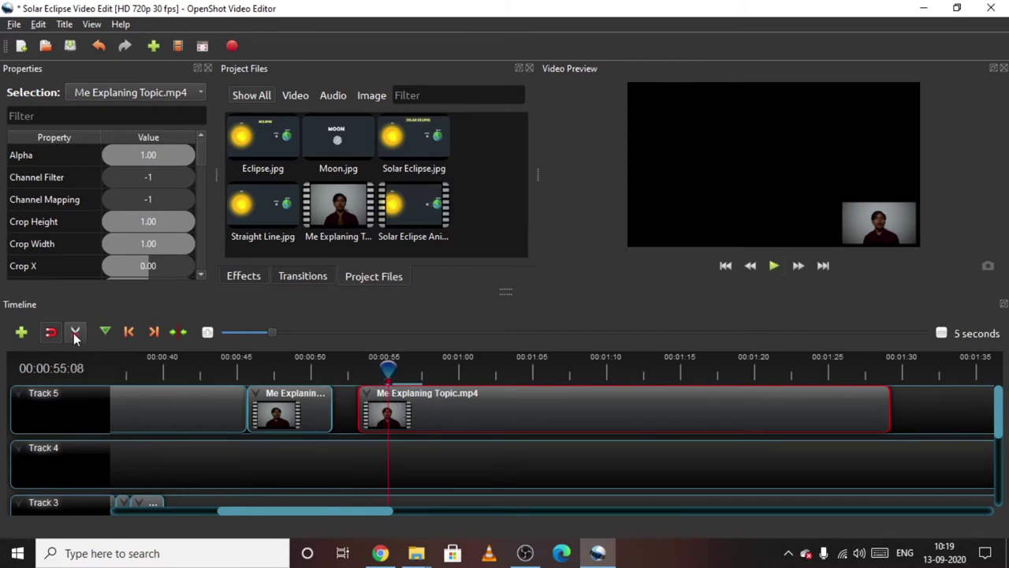
click(387, 410)
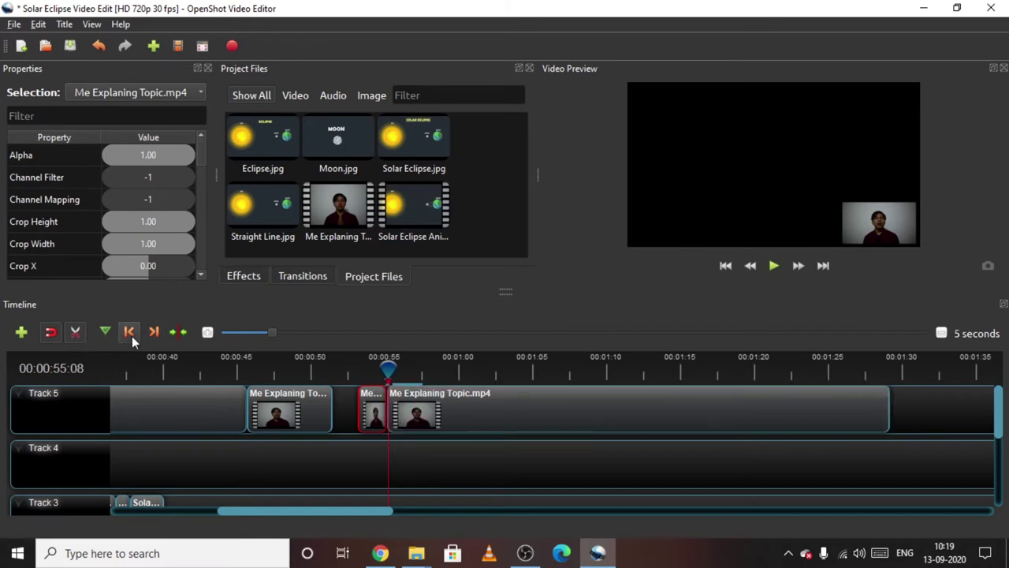
key(Delete)
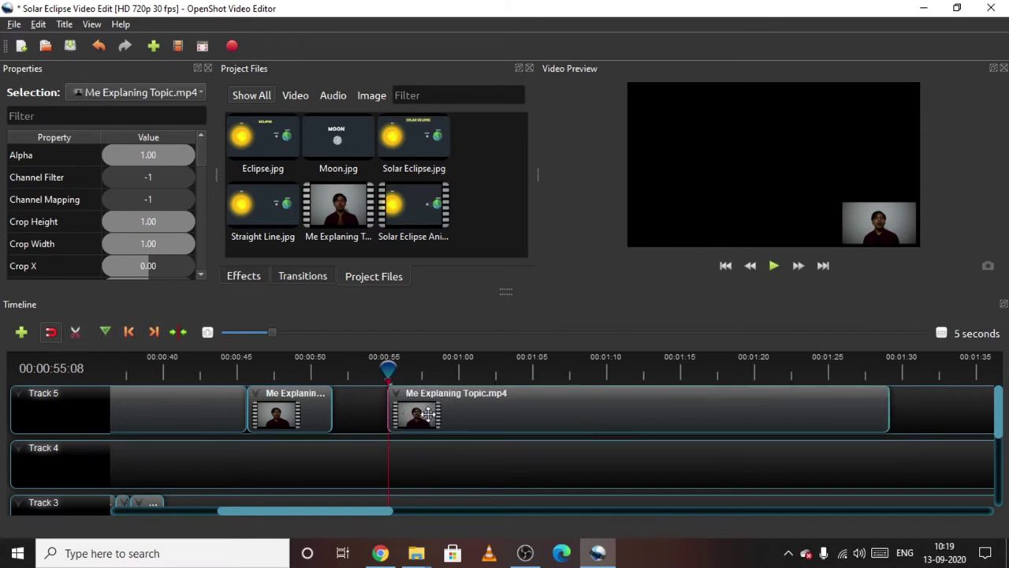
Step: Move the remaining Track 5 clip up against the preceding segment to close the gap, and save the project
drag(427, 414, 372, 414)
click(321, 375)
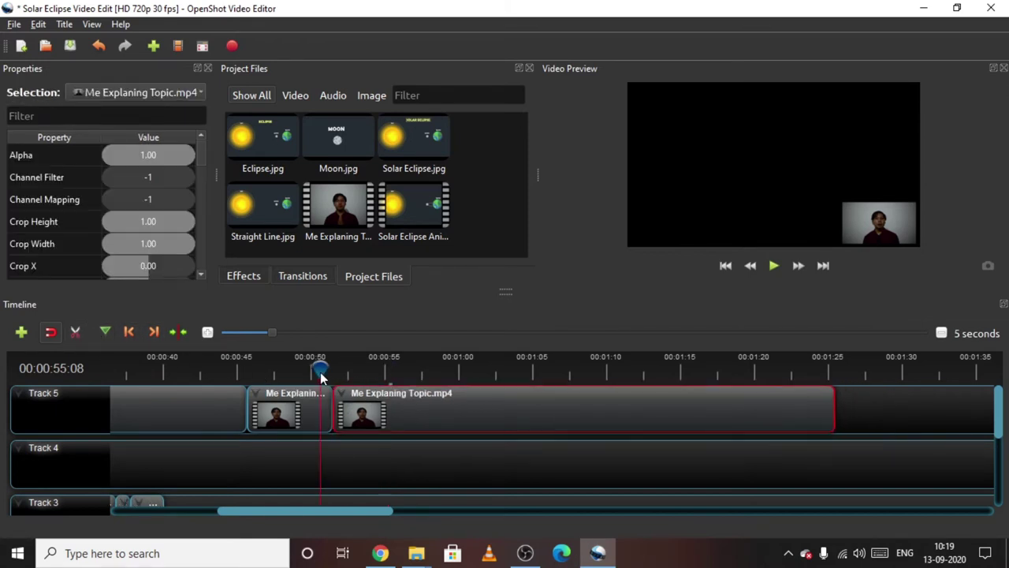
drag(321, 375, 305, 368)
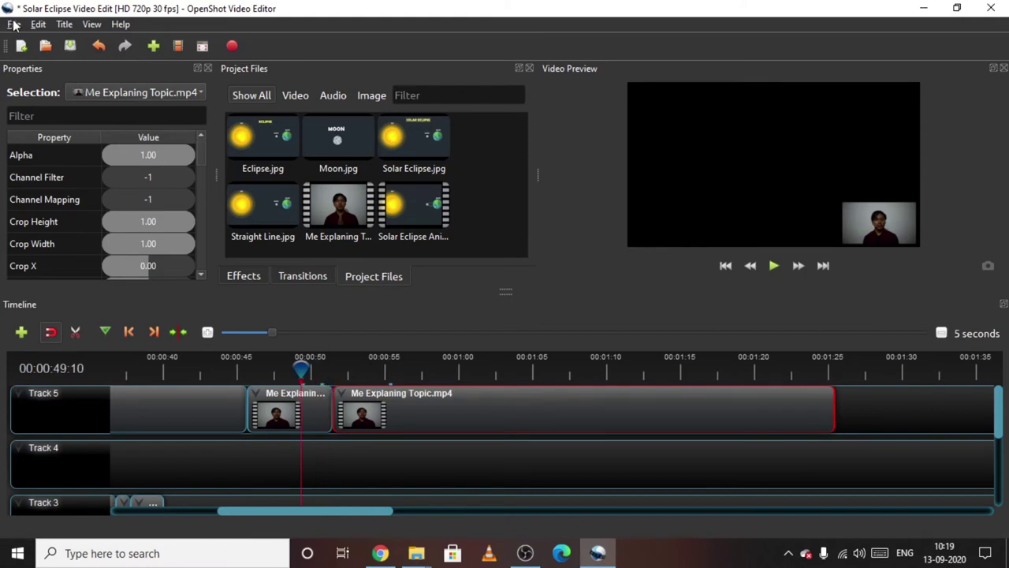
click(14, 24)
click(43, 92)
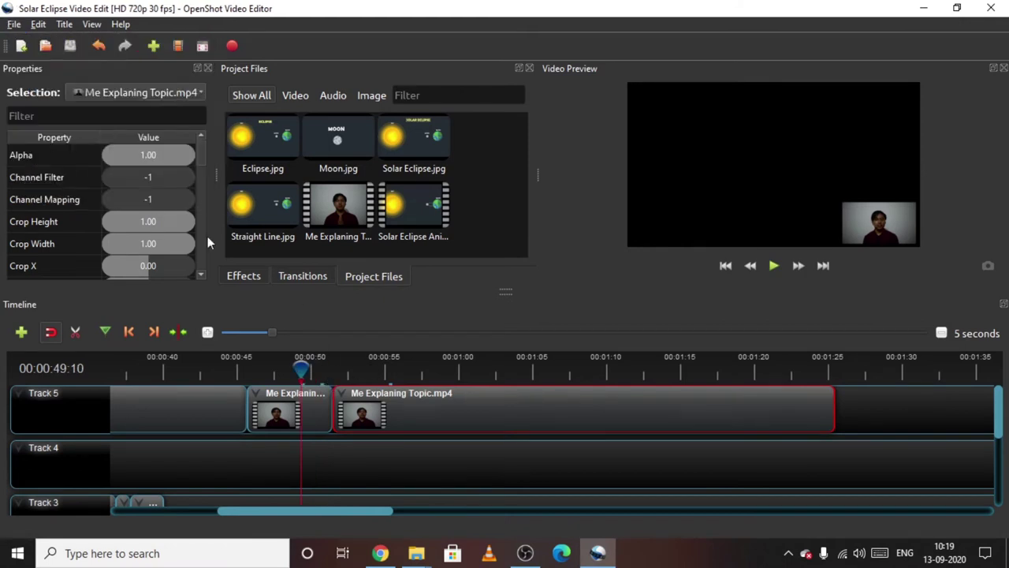
Step: Play through the last Track 5 clip, split it just past 00:01:24:18 and delete the leftover piece at its end
click(357, 453)
key(space)
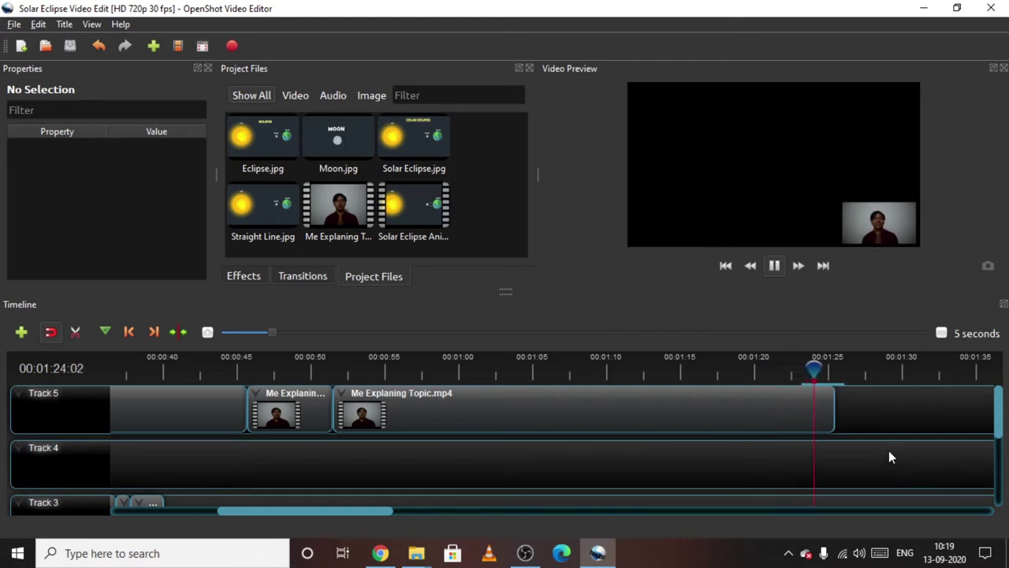
key(space)
drag(824, 366, 800, 383)
key(space)
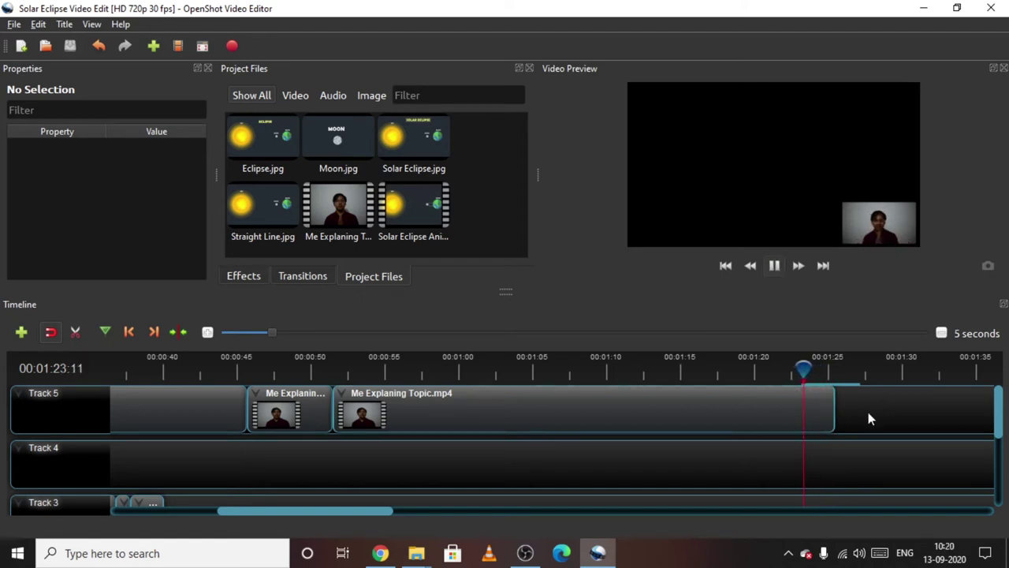
key(space)
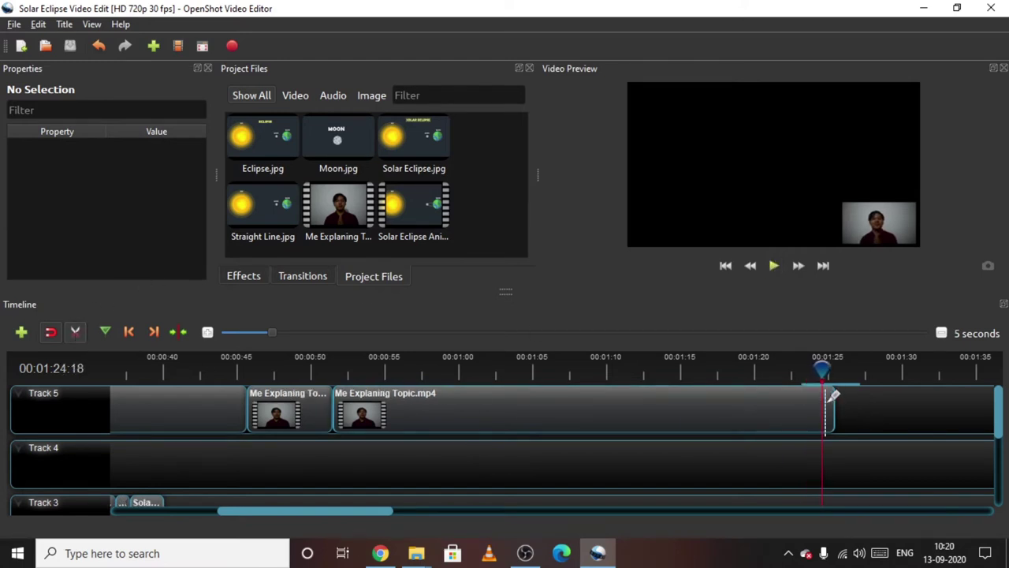
click(828, 398)
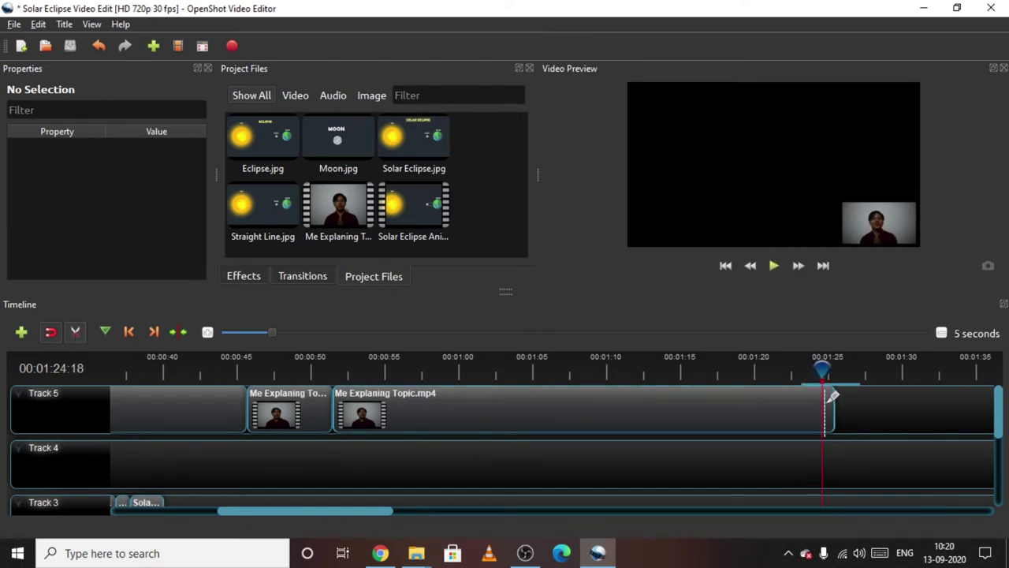
click(76, 332)
click(826, 418)
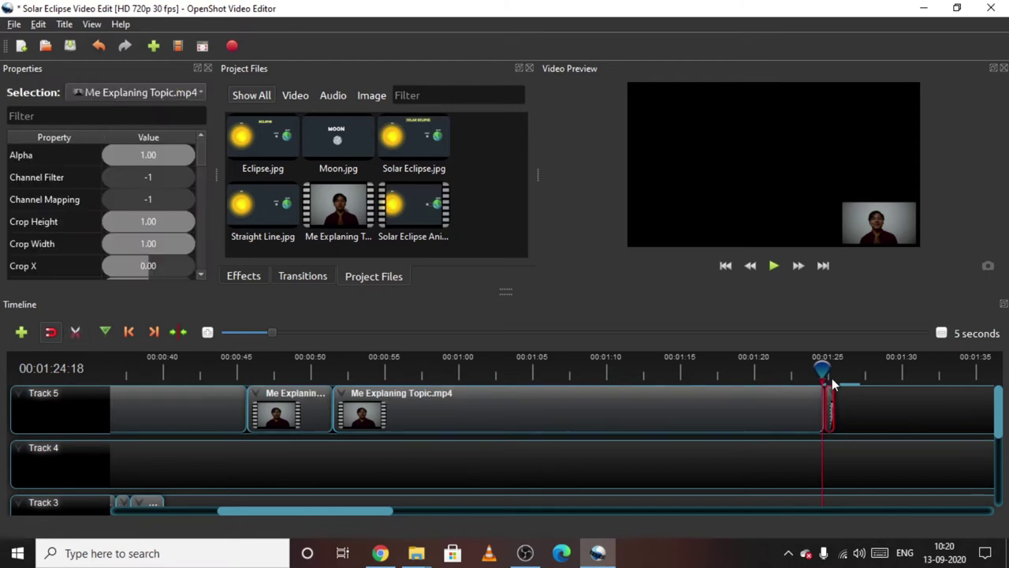
key(Delete)
Step: Return the playhead to 00:00:39:27, near the end of the Track 3 animation clips, and save the project
click(824, 368)
drag(824, 369, 192, 365)
scroll(276, 448, down, 3)
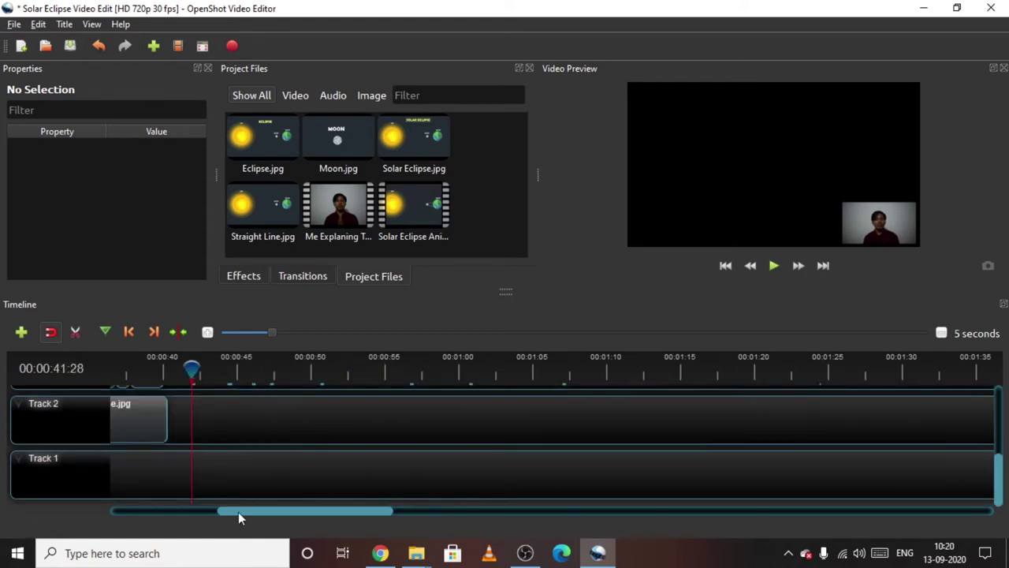
drag(278, 512, 249, 511)
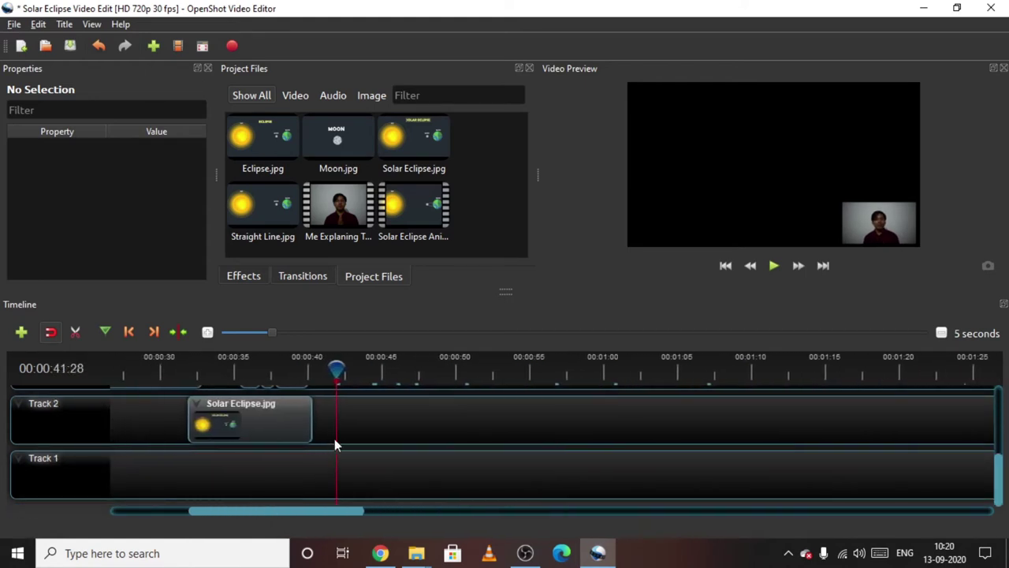
scroll(334, 434, up, 2)
drag(336, 377, 306, 375)
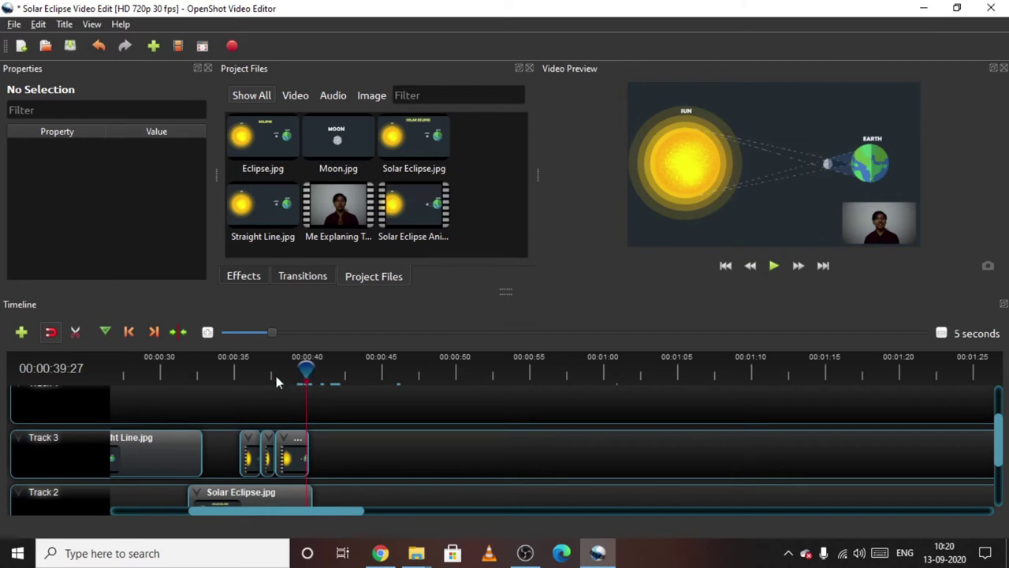
click(13, 24)
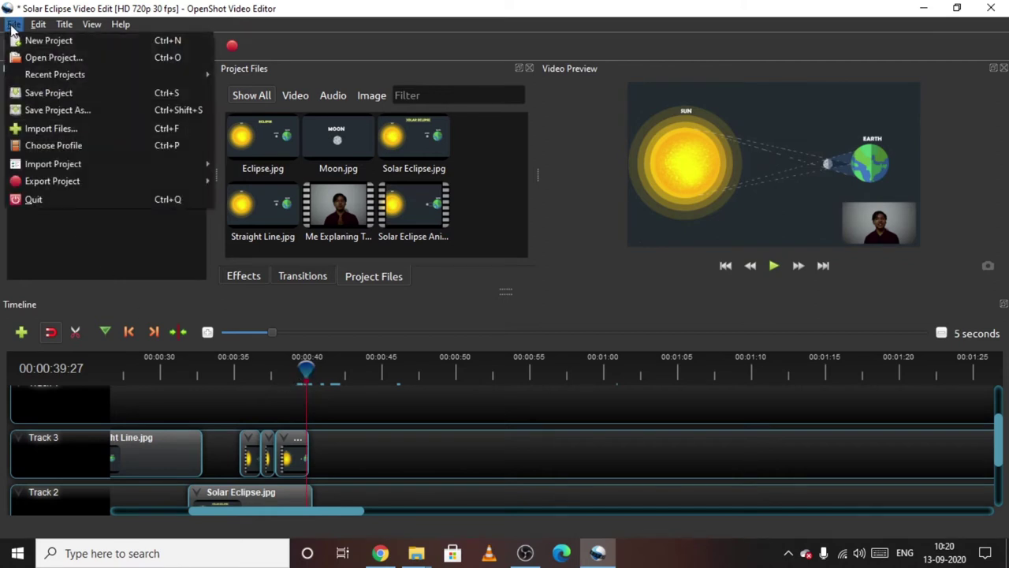
click(28, 93)
Step: Play the narration across the end of the Track 3 animation, from about 00:00:39 to 00:00:46
scroll(288, 512, up, 4)
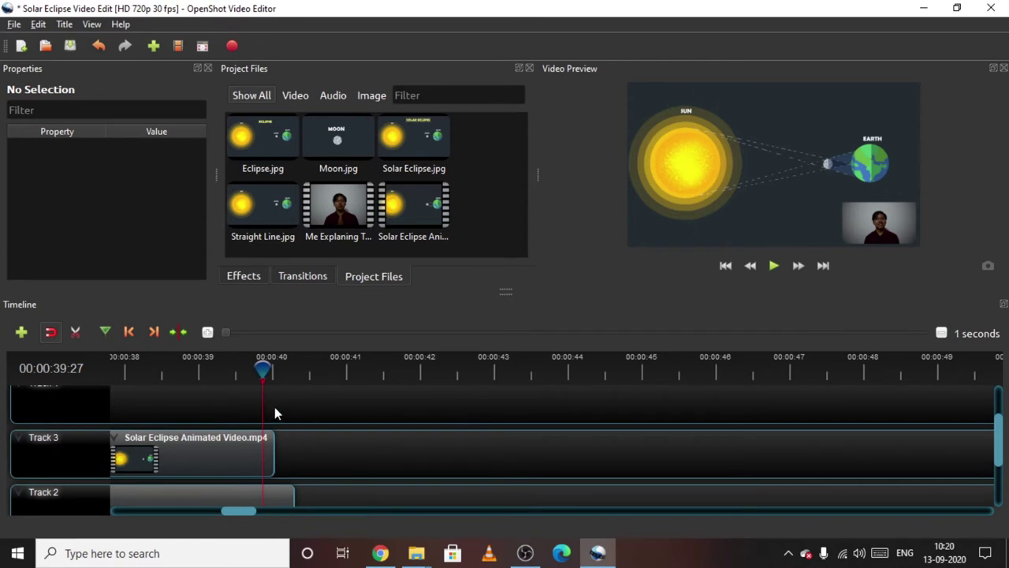
key(space)
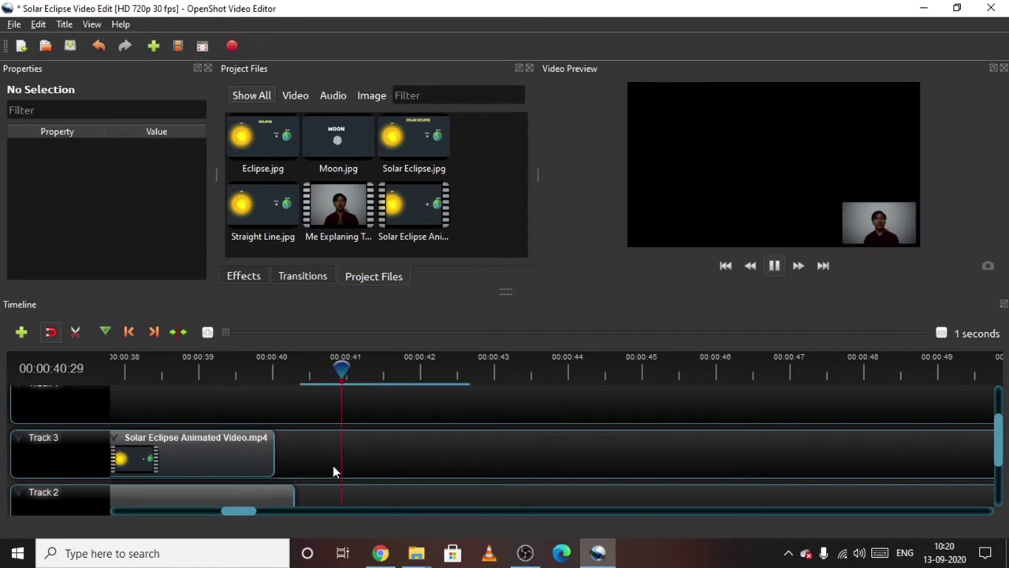
key(space)
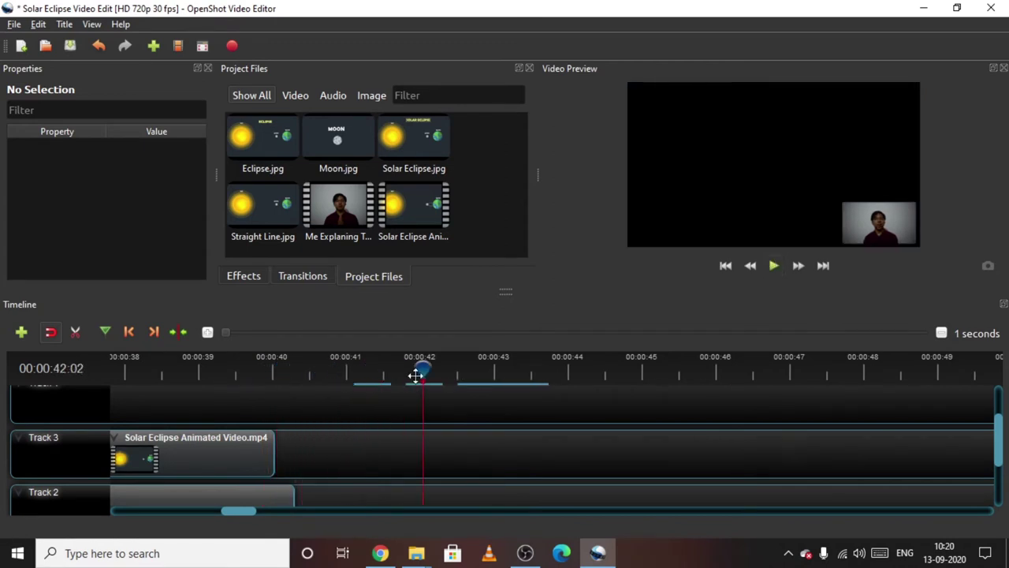
drag(419, 371, 227, 371)
key(space)
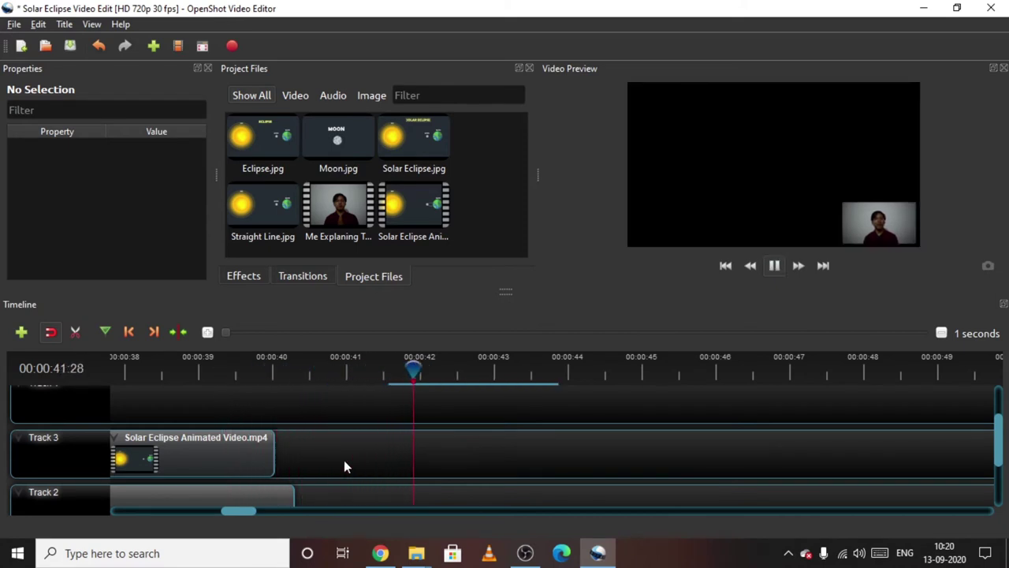
scroll(384, 452, down, 2)
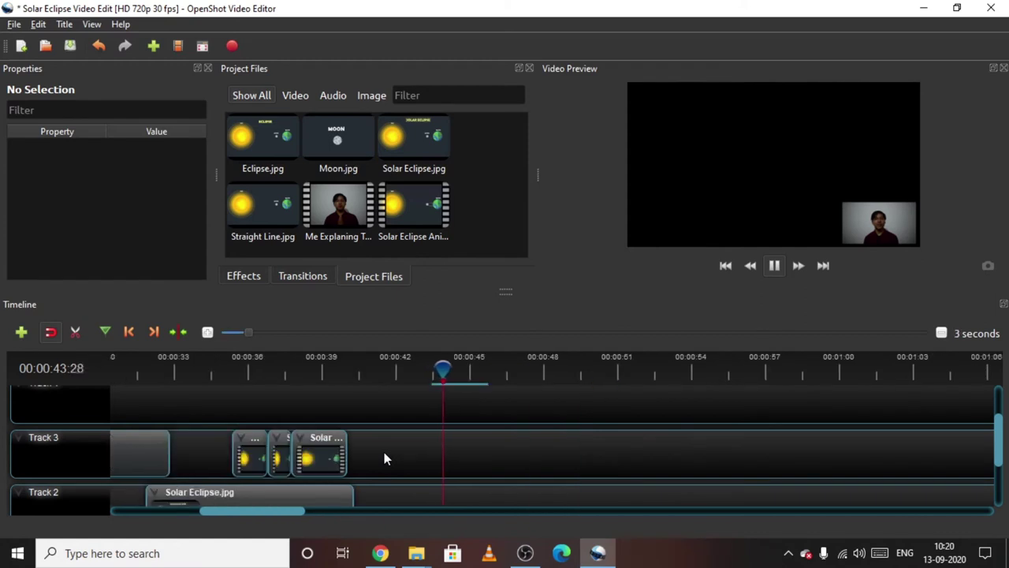
key(space)
click(497, 372)
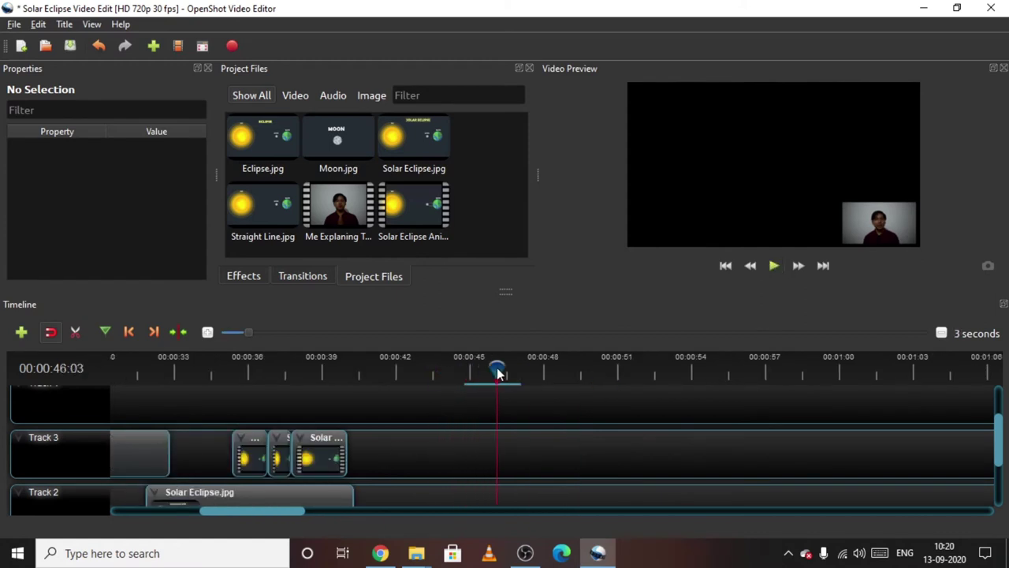
Step: Trim the end of Solar Eclipse.jpg on Track 2 to about 00:00:40 and step the playhead to 00:00:40:02
drag(497, 372, 342, 371)
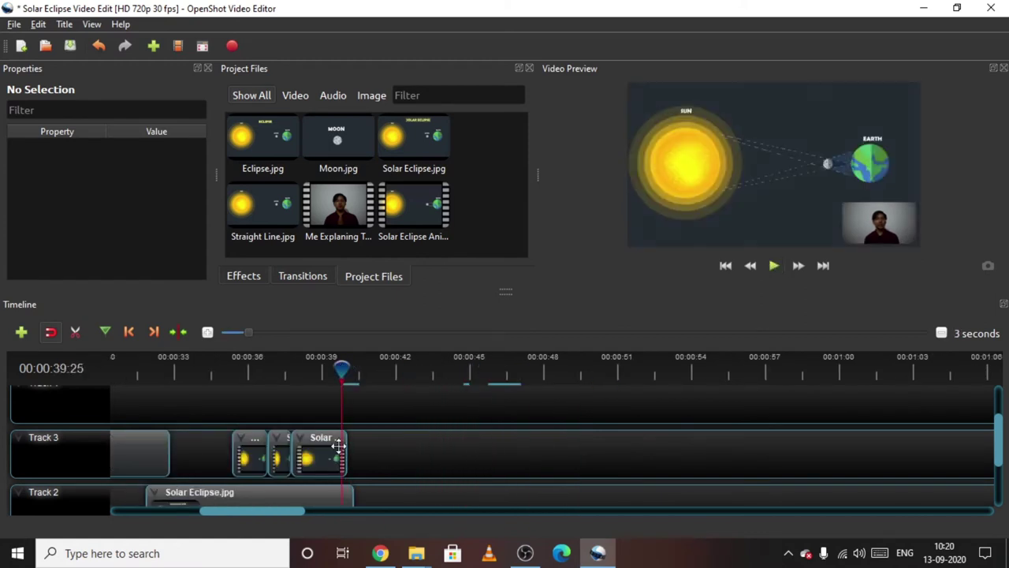
drag(351, 496, 347, 498)
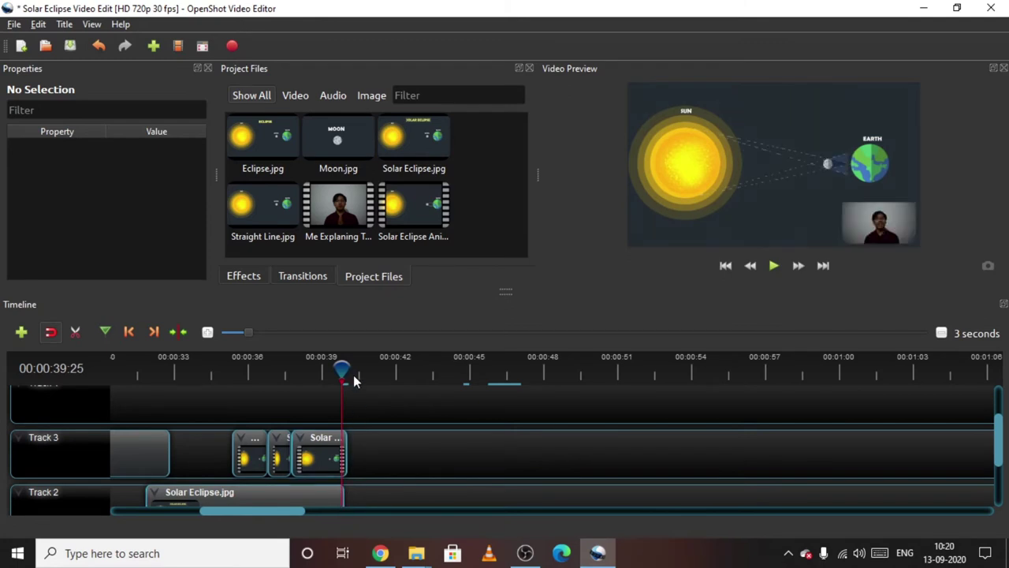
mouse_move(347, 373)
mouse_down()
mouse_move(372, 372)
mouse_move(341, 384)
mouse_up()
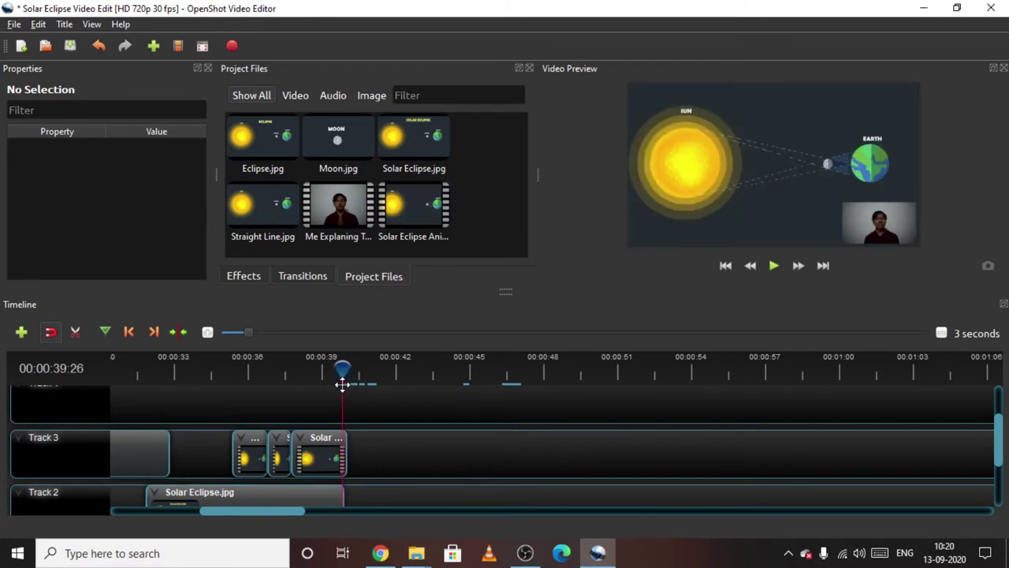
key(Right)
key(Right)
key(Right)
key(Right)
key(Right)
key(Right)
key(Right)
key(Right)
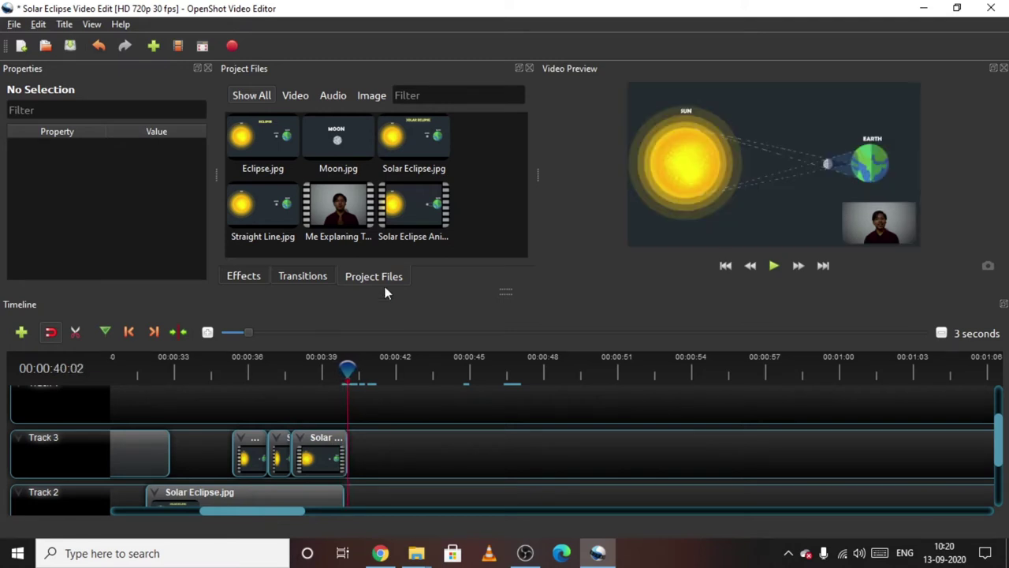
Step: Add Solar Eclipse Animated Video.mp4 to Track 4 and shift it to start at about 00:00:37, above the second short Track 3 animation clip
right_click(413, 213)
click(404, 224)
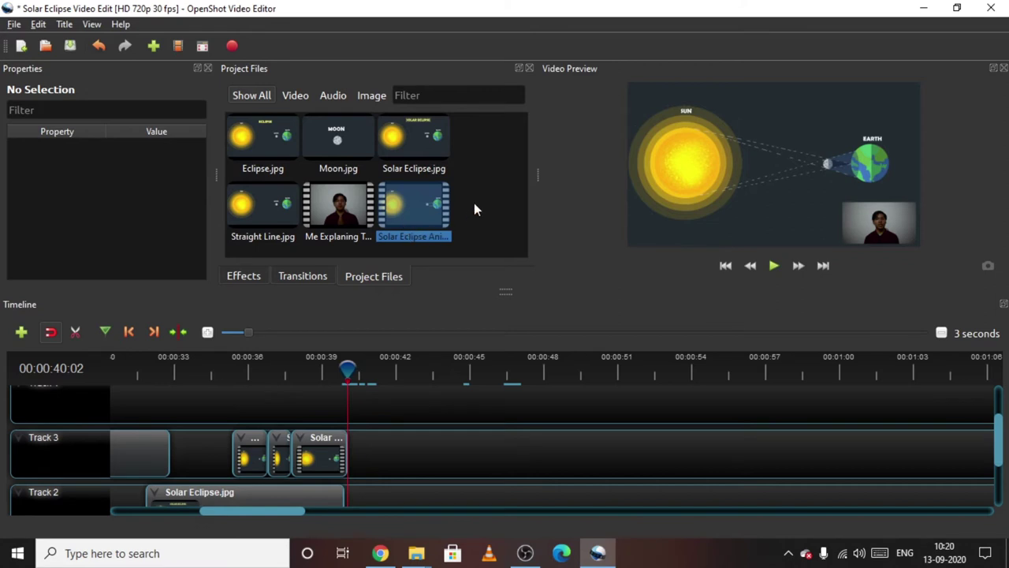
drag(425, 189, 347, 399)
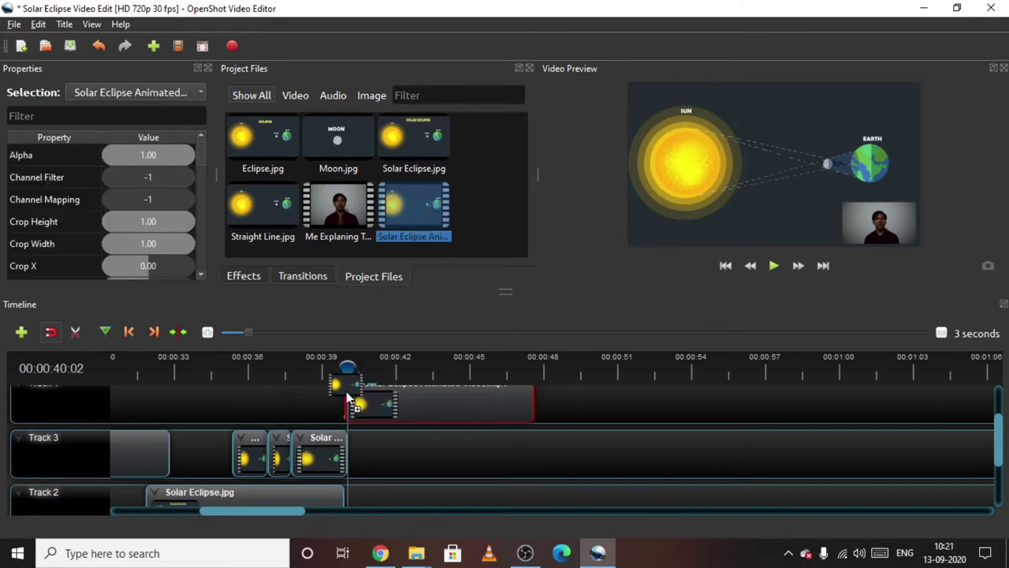
drag(462, 408, 430, 402)
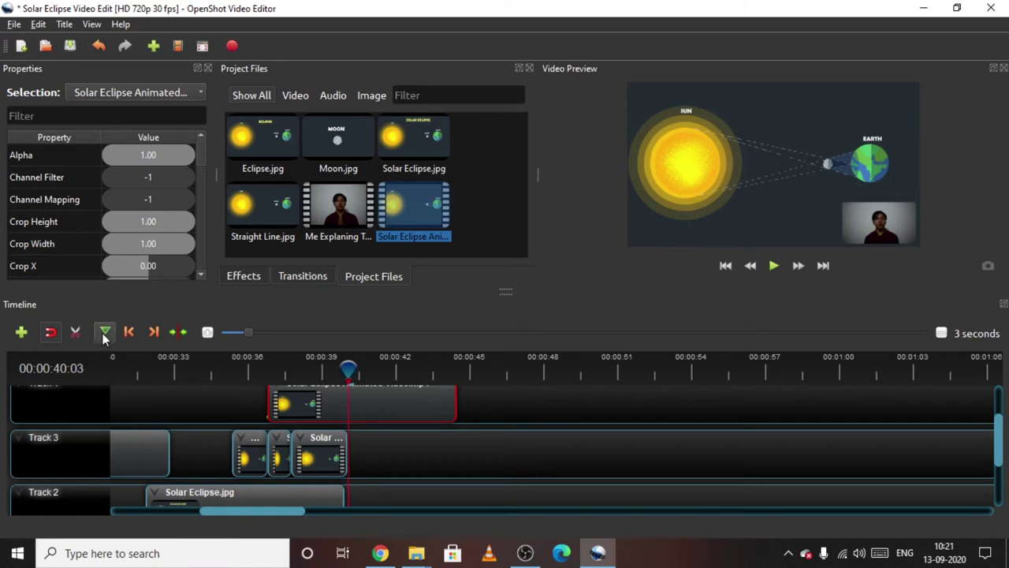
Step: Split the Track 4 animation clip at 00:00:40:03 and delete the piece before the cut
click(77, 332)
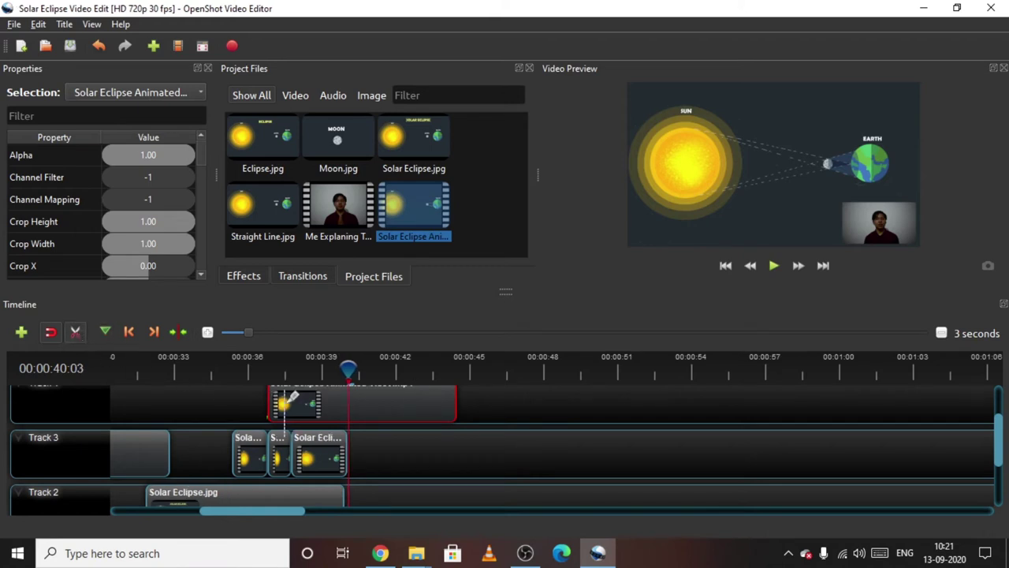
click(353, 403)
click(69, 332)
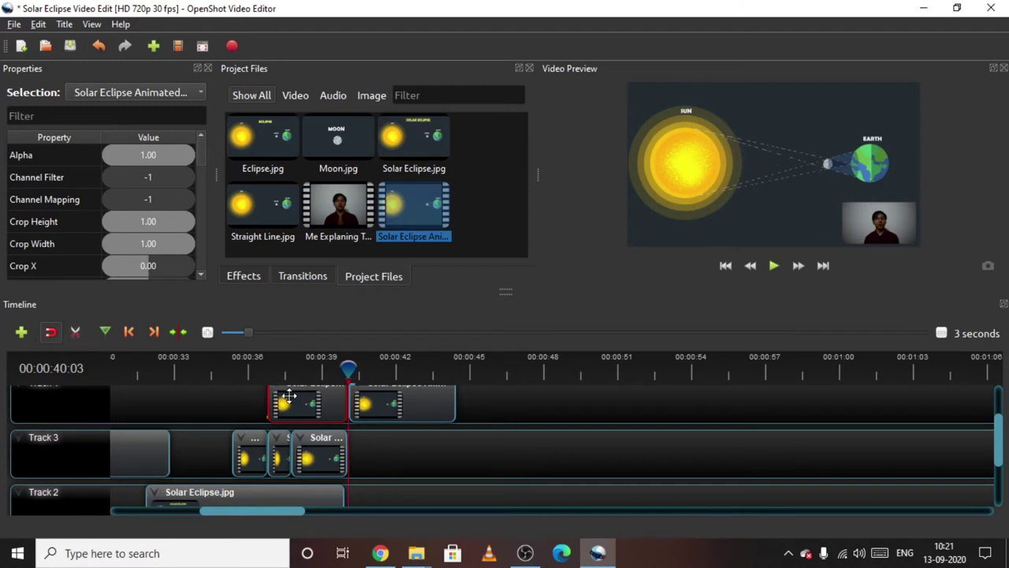
key(Delete)
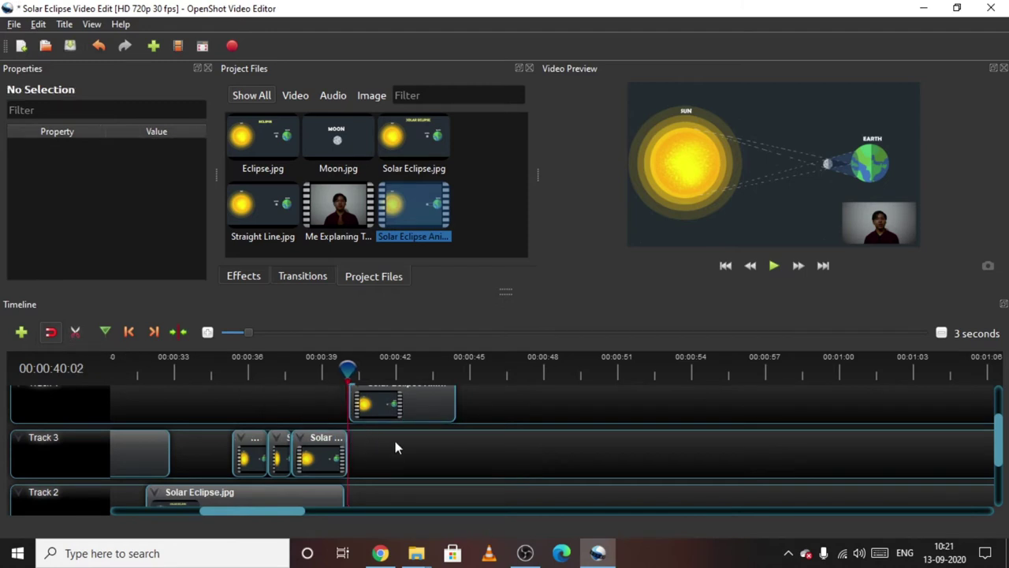
Step: Step through and play the trimmed Track 4 animation clip from 00:00:40:02 to about 00:00:42:14 to check its timing
key(Right)
key(Right)
key(Right)
key(Right)
key(Right)
key(Right)
key(Right)
key(Right)
key(Right)
key(Right)
key(Right)
key(Right)
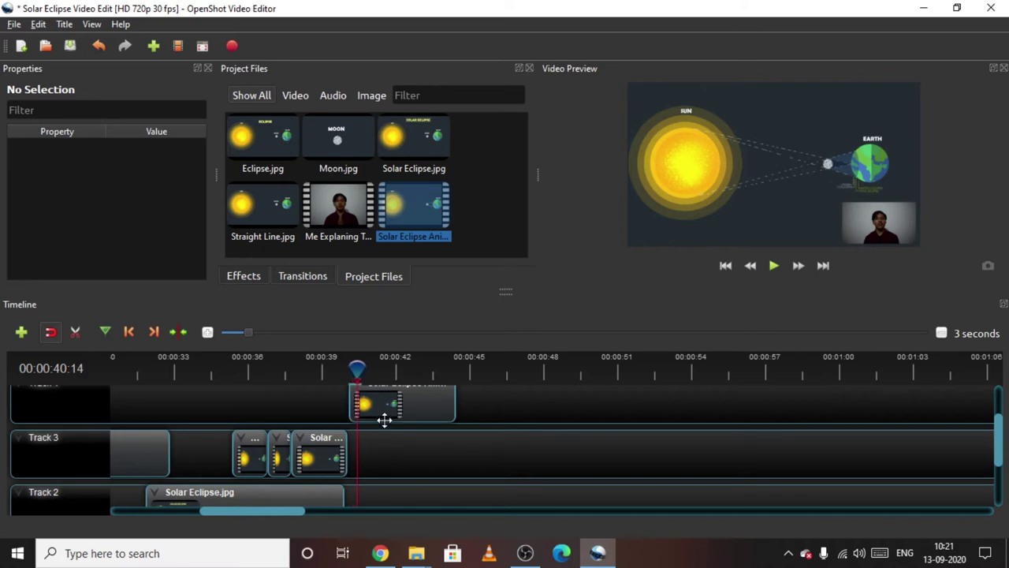
key(Left)
key(Left)
key(Left)
key(Left)
key(Left)
key(Left)
key(Left)
key(Left)
key(Left)
key(Left)
key(Left)
key(Left)
key(Left)
key(Left)
key(Left)
key(Left)
key(Left)
key(Left)
key(Left)
key(Left)
key(Left)
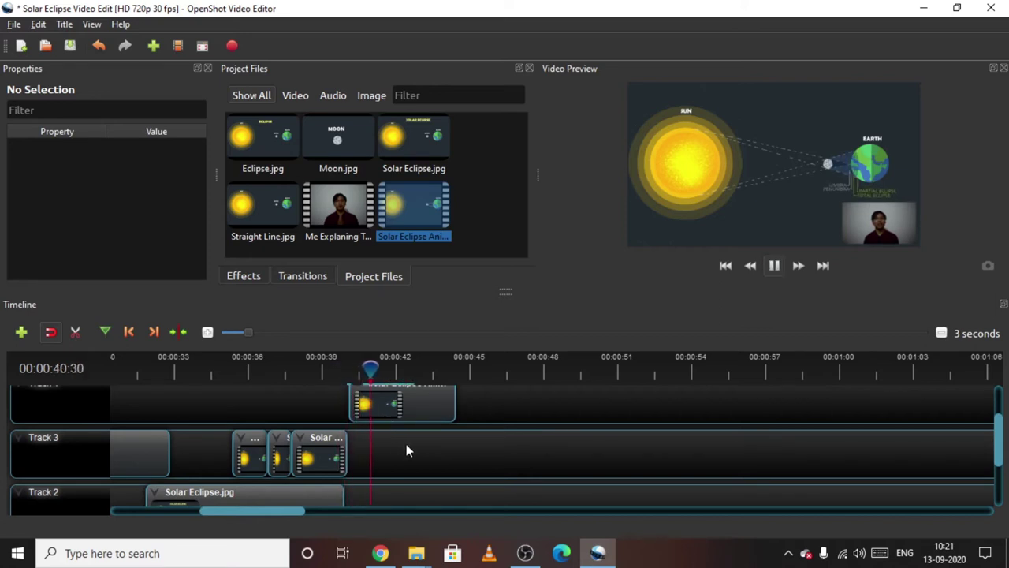
key(space)
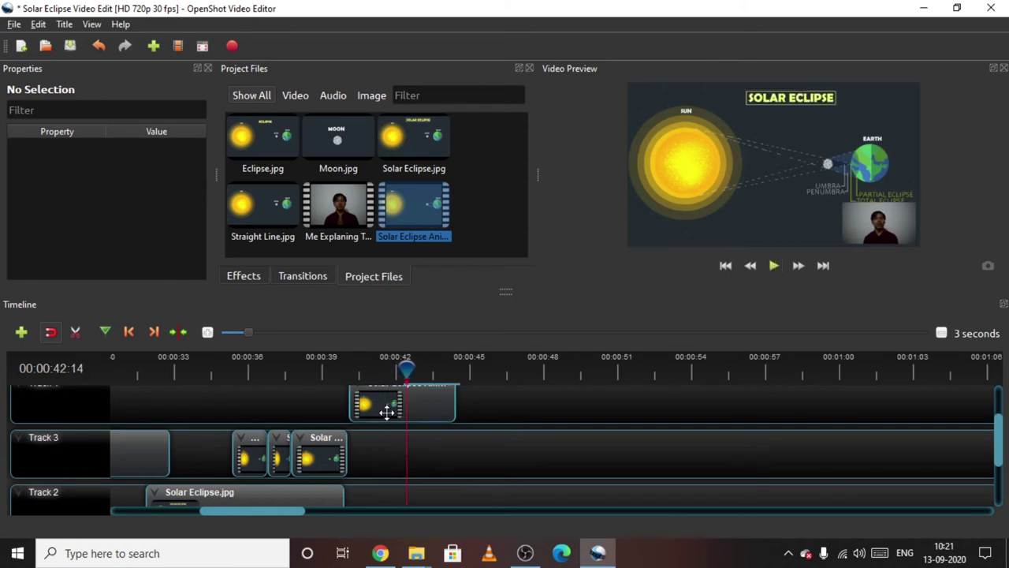
Step: Slow the Track 4 animation clip to half speed forward and move it to Track 3, directly after the third short animation clip
drag(405, 370, 345, 373)
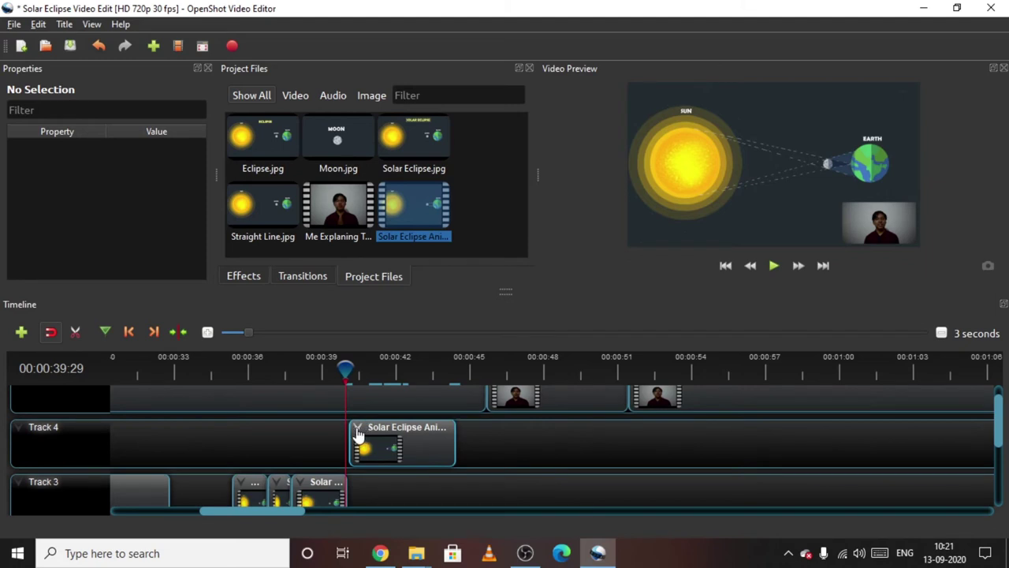
right_click(361, 440)
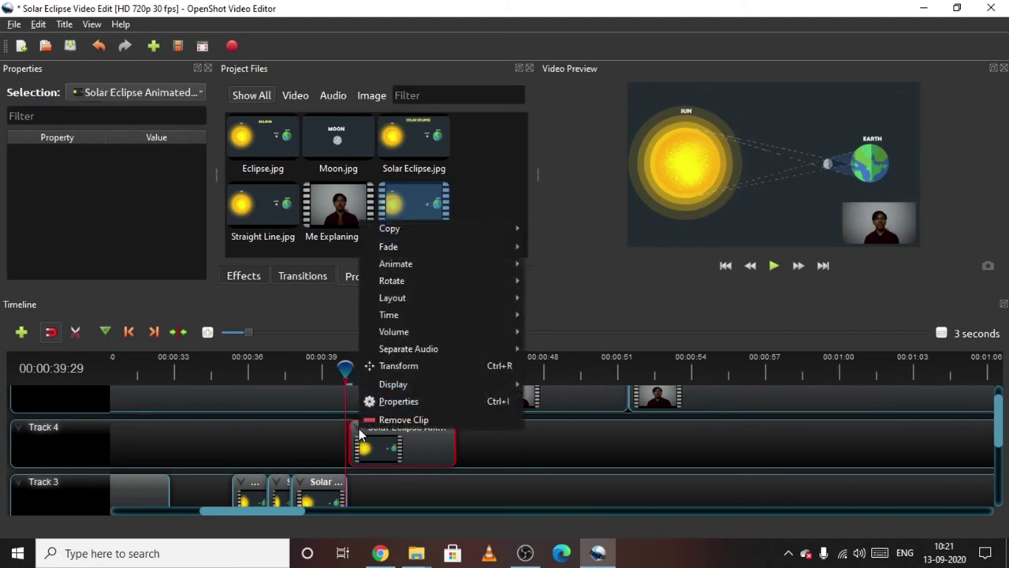
mouse_move(419, 314)
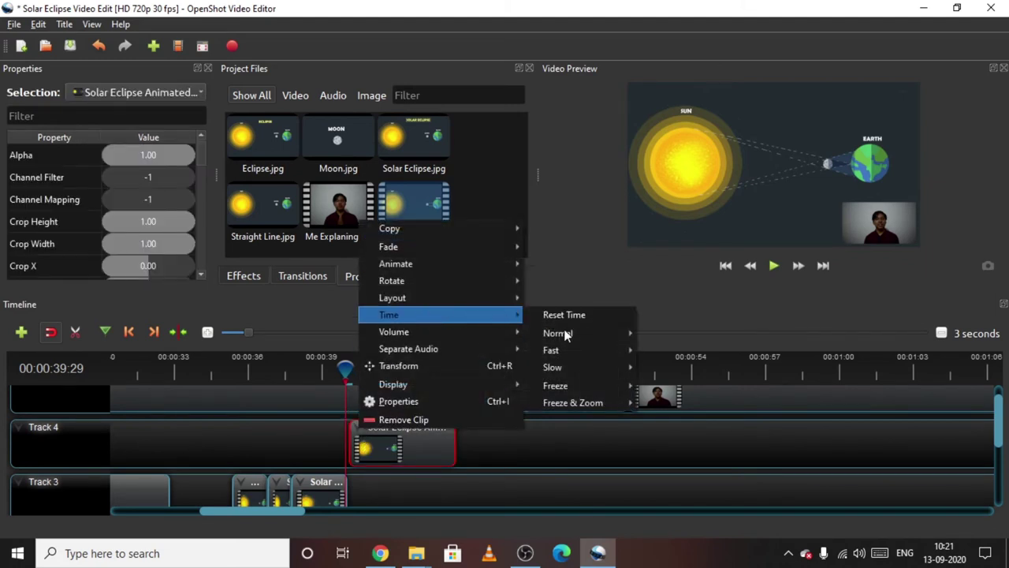
mouse_move(568, 367)
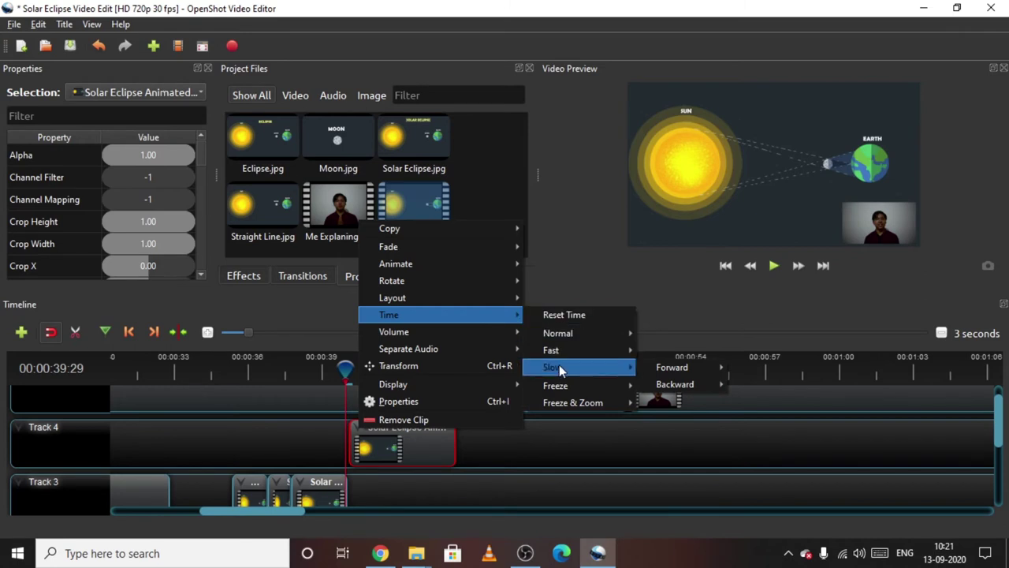
mouse_move(716, 366)
click(747, 367)
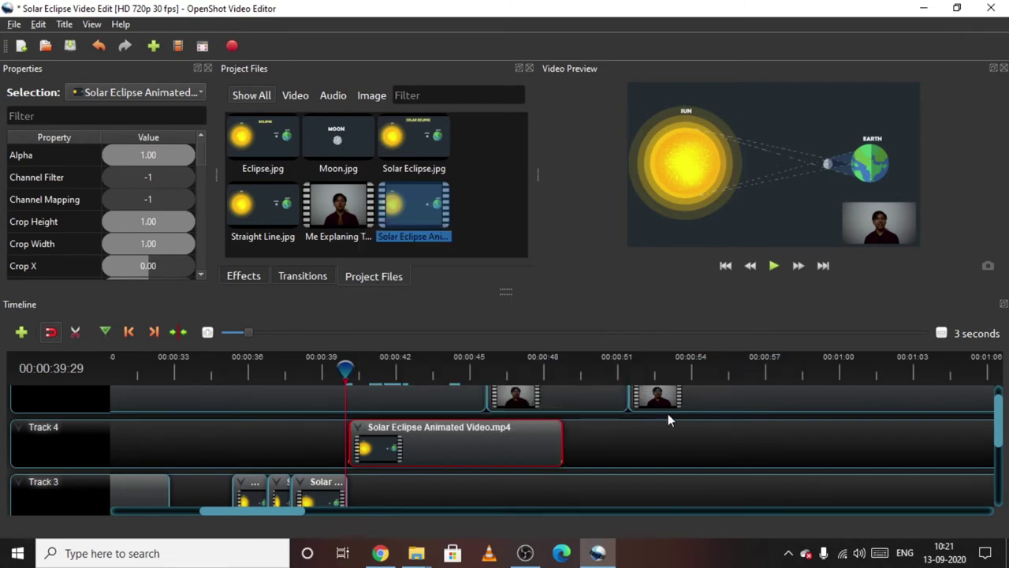
scroll(433, 443, down, 1)
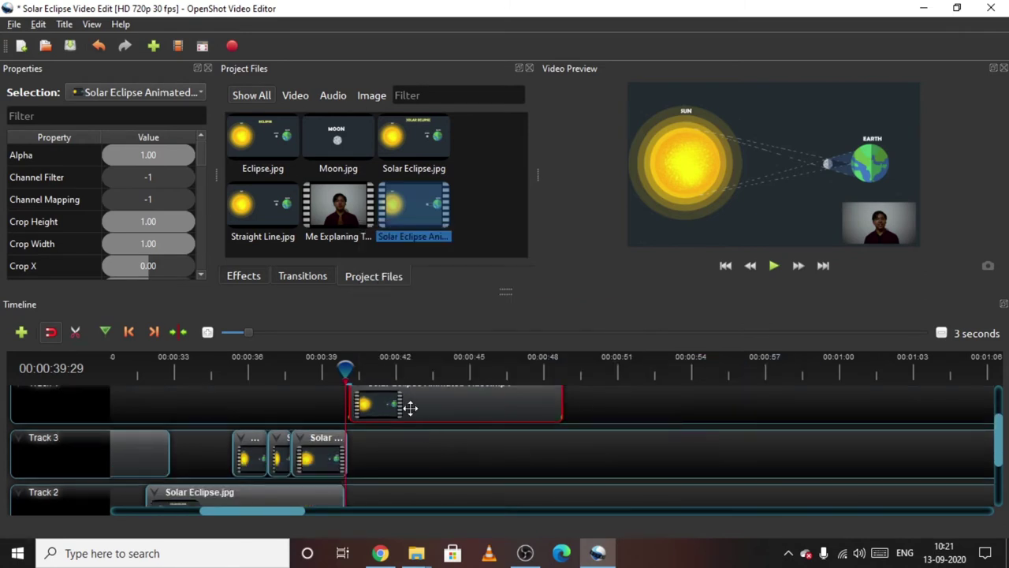
drag(410, 407, 413, 446)
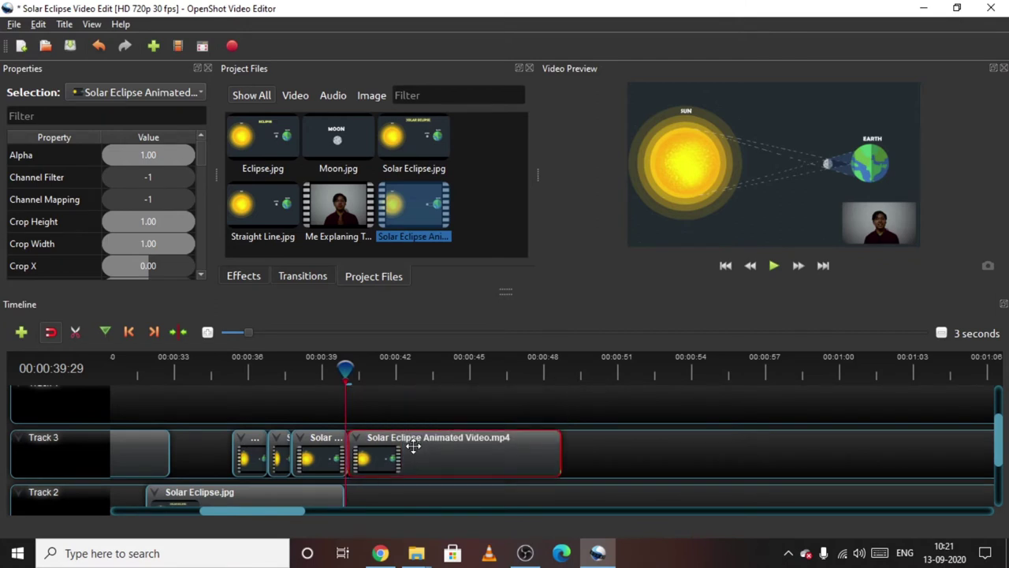
Step: Play and scrub through the slowed Track 3 animation clip against the narration, from about 00:00:40 to 00:00:48
key(space)
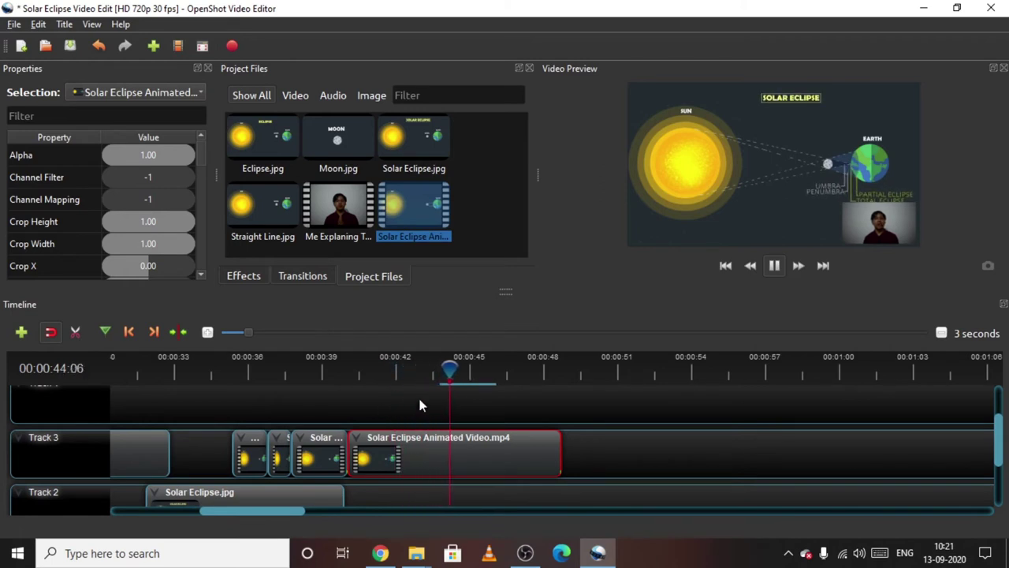
key(space)
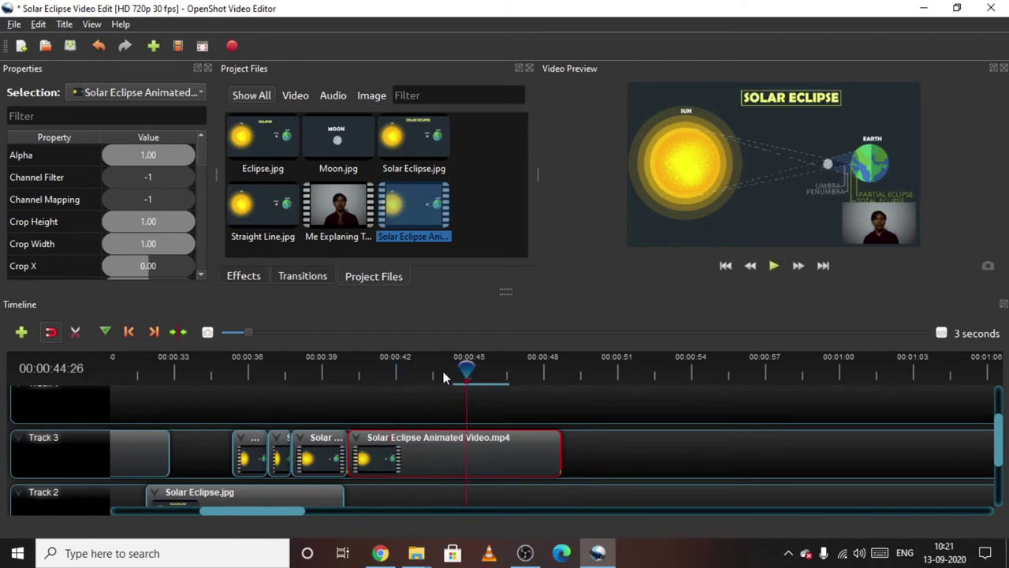
drag(465, 371, 509, 376)
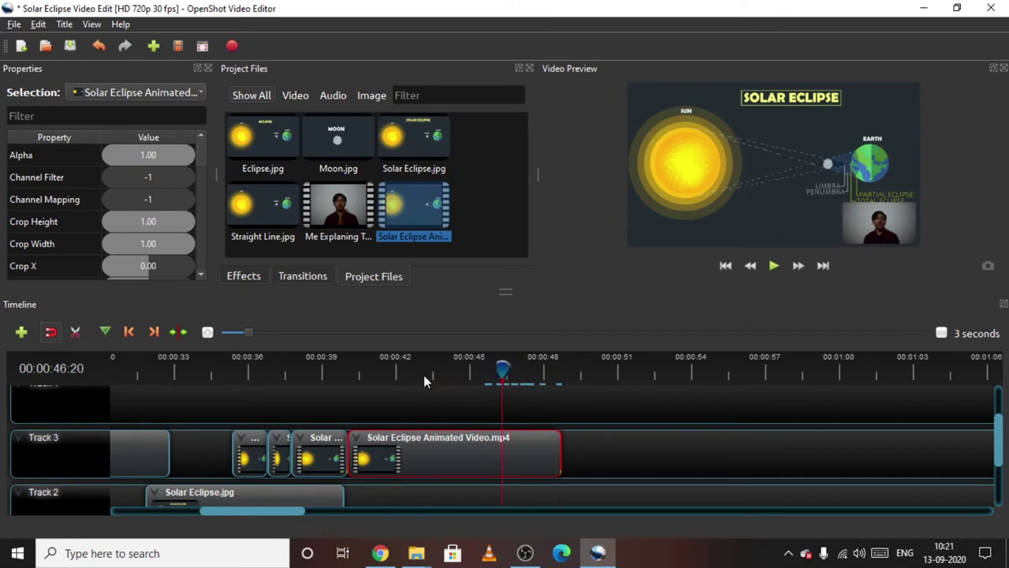
drag(423, 380, 361, 368)
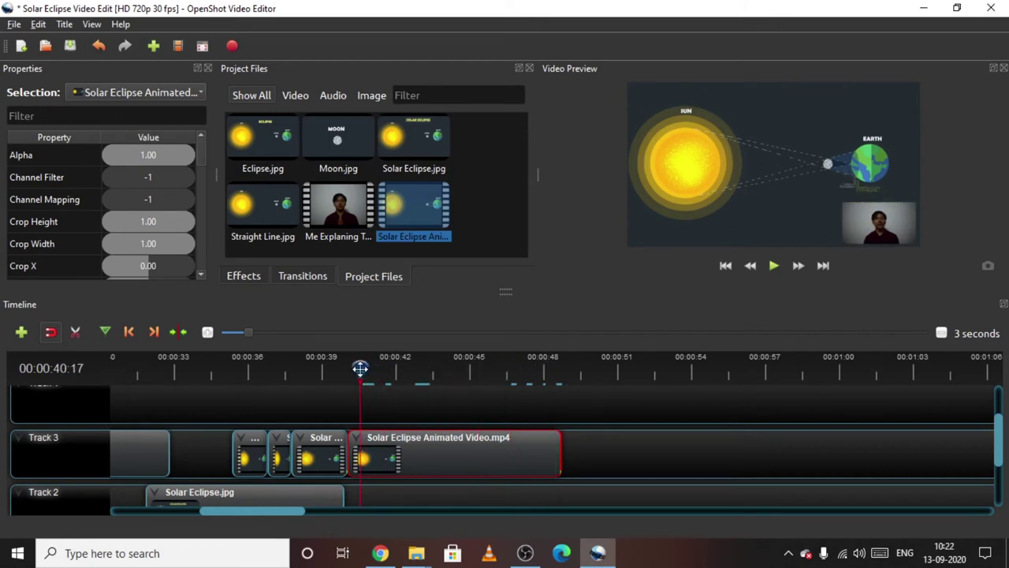
key(space)
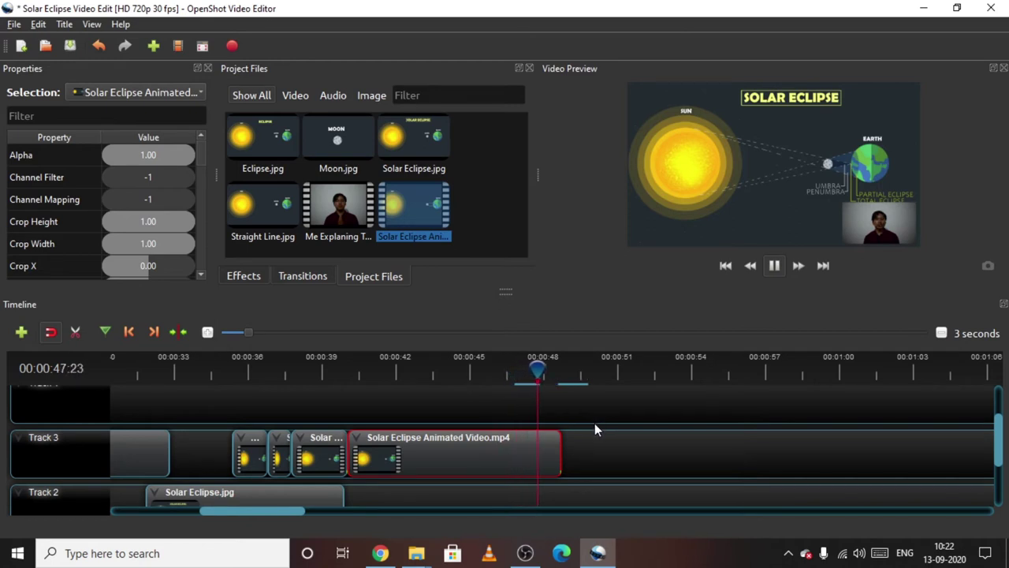
key(space)
drag(549, 368, 461, 369)
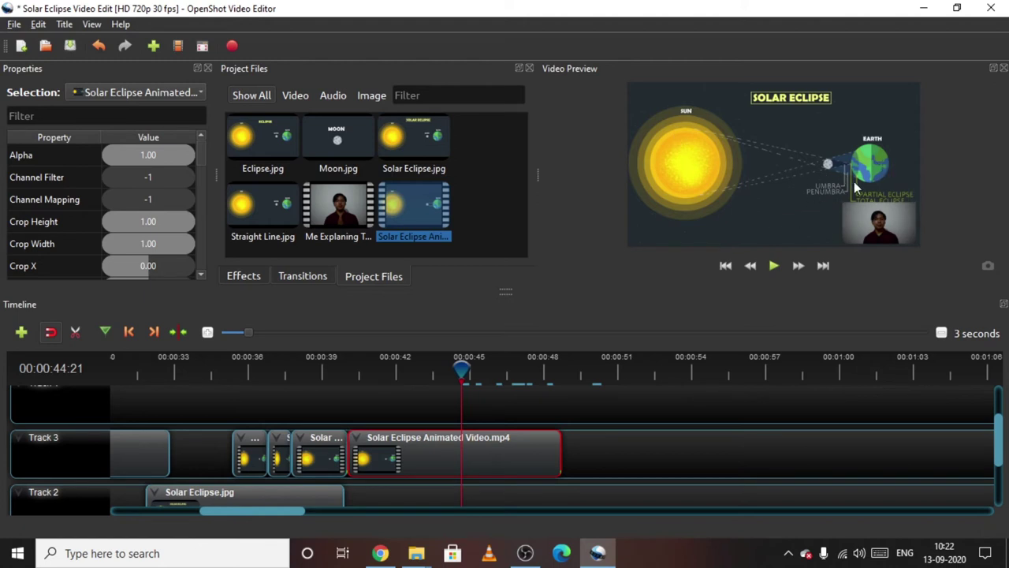
Step: Apply the Zoom In (100% to 150%) animation to the entire slowed Track 3 animation clip
right_click(359, 443)
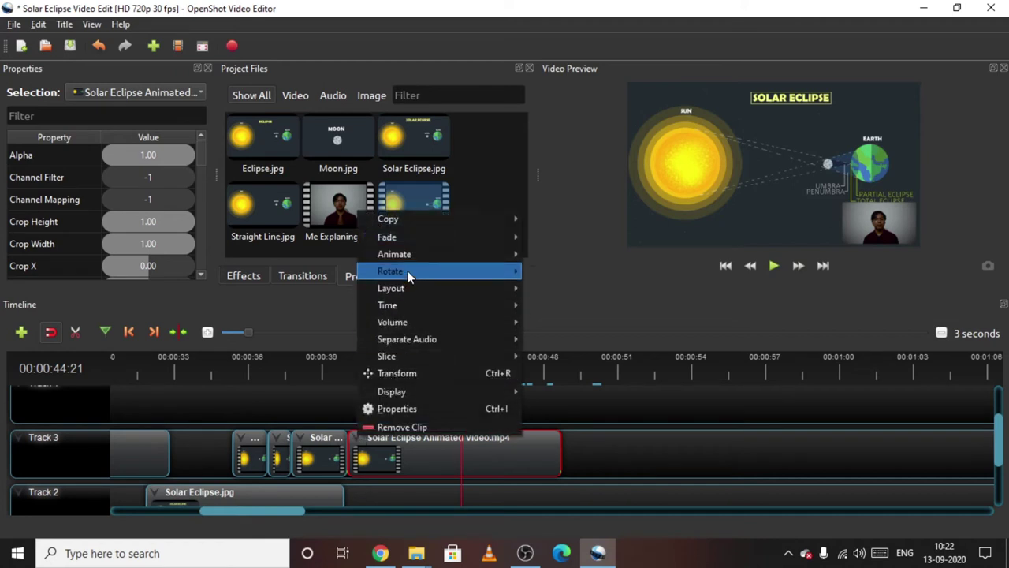
mouse_move(406, 253)
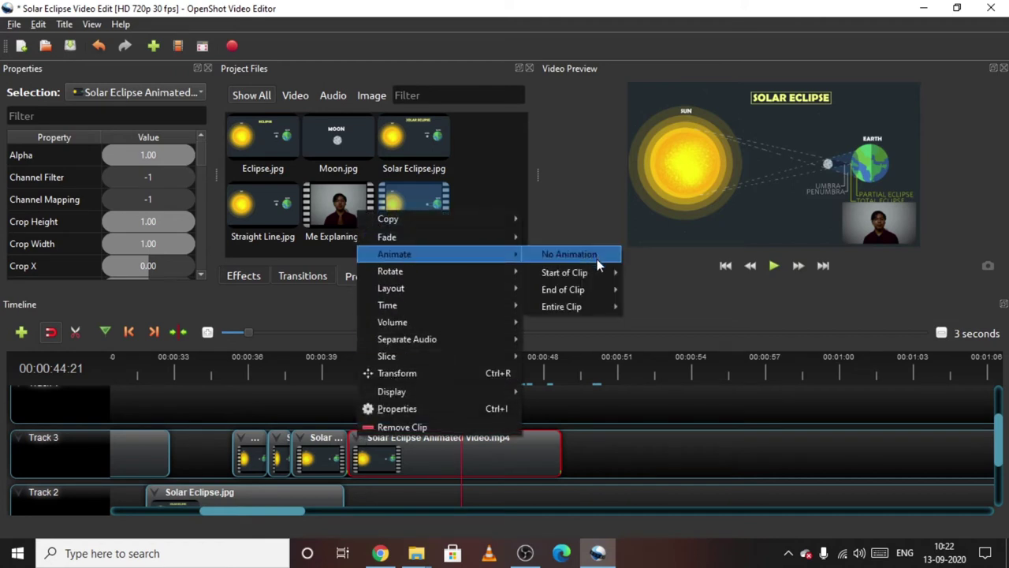
mouse_move(592, 309)
mouse_move(653, 306)
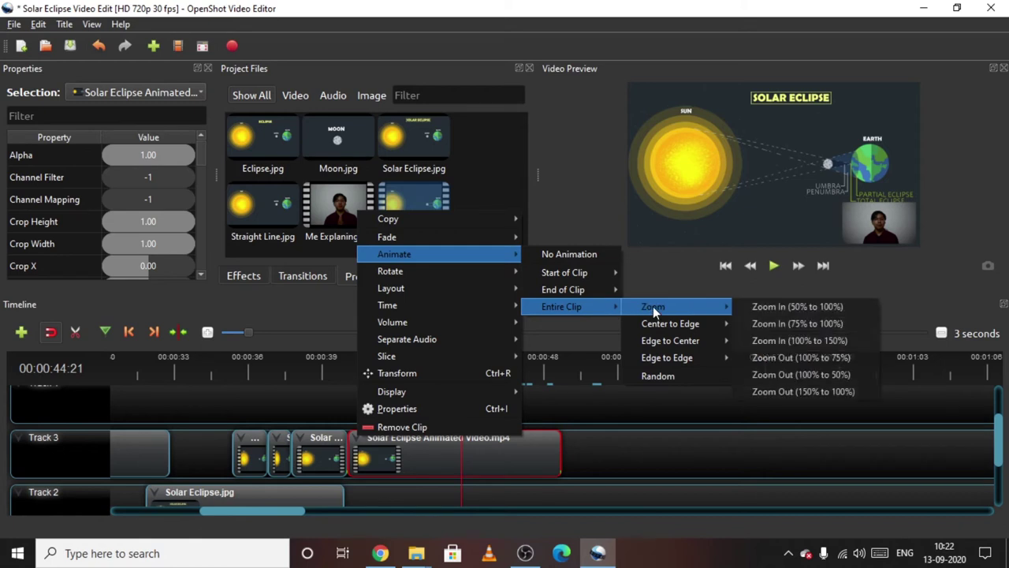
click(816, 343)
Step: Add starting position keyframes to the zoomed clip at 00:00:40:02, with Location X and Location Y at 0.00
drag(462, 369, 345, 364)
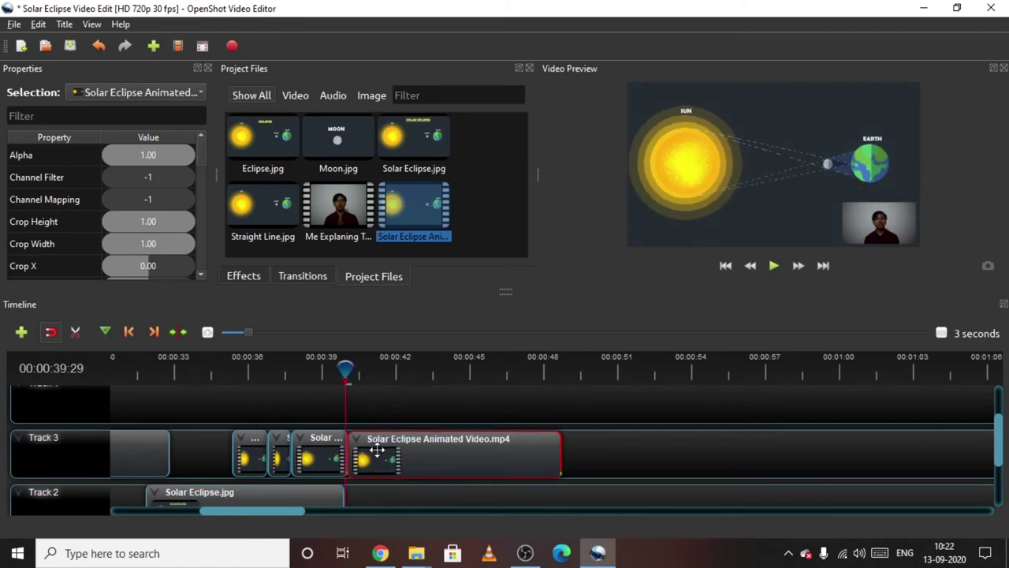
key(Right)
key(Right)
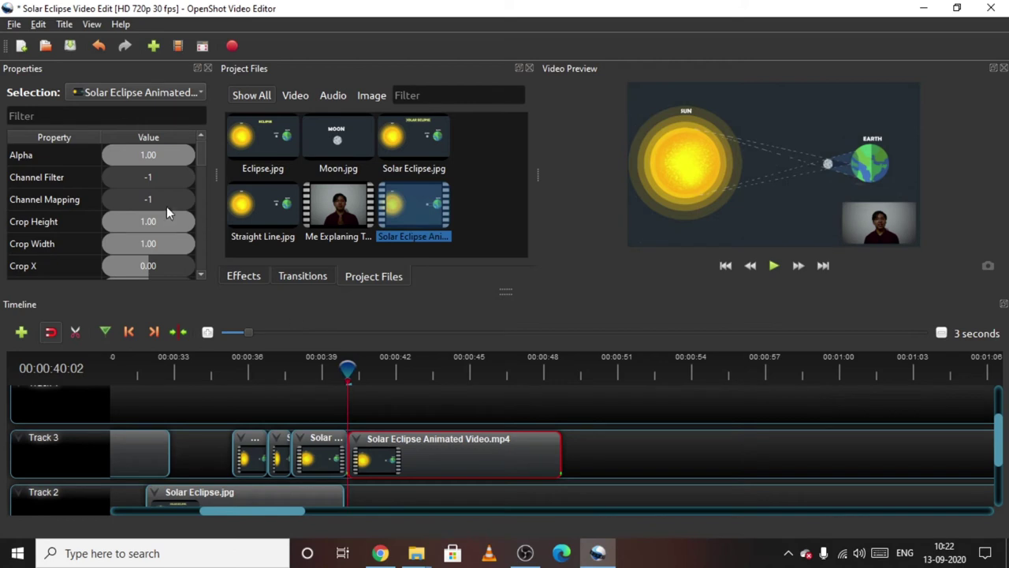
scroll(165, 206, down, 4)
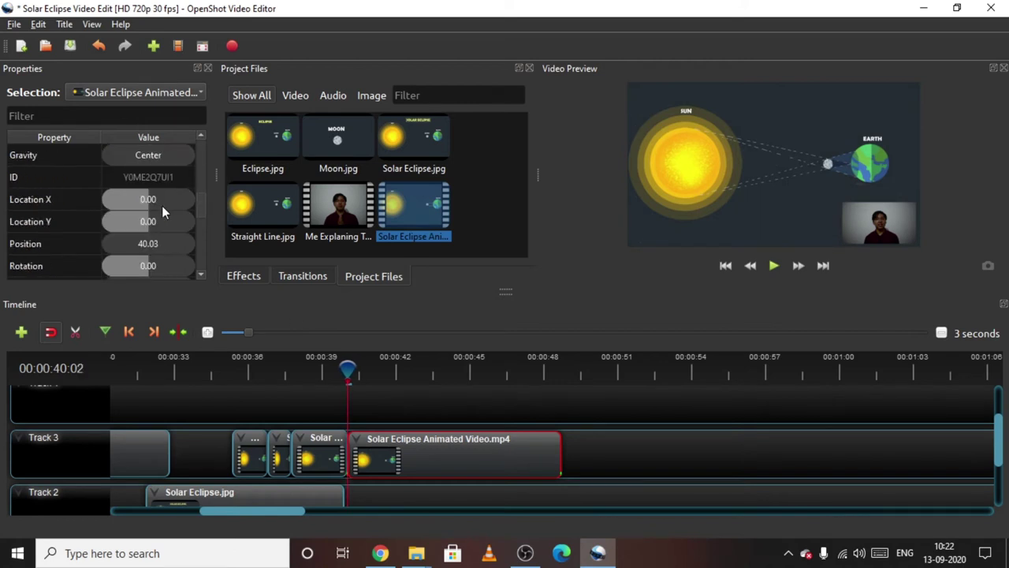
drag(143, 200, 149, 201)
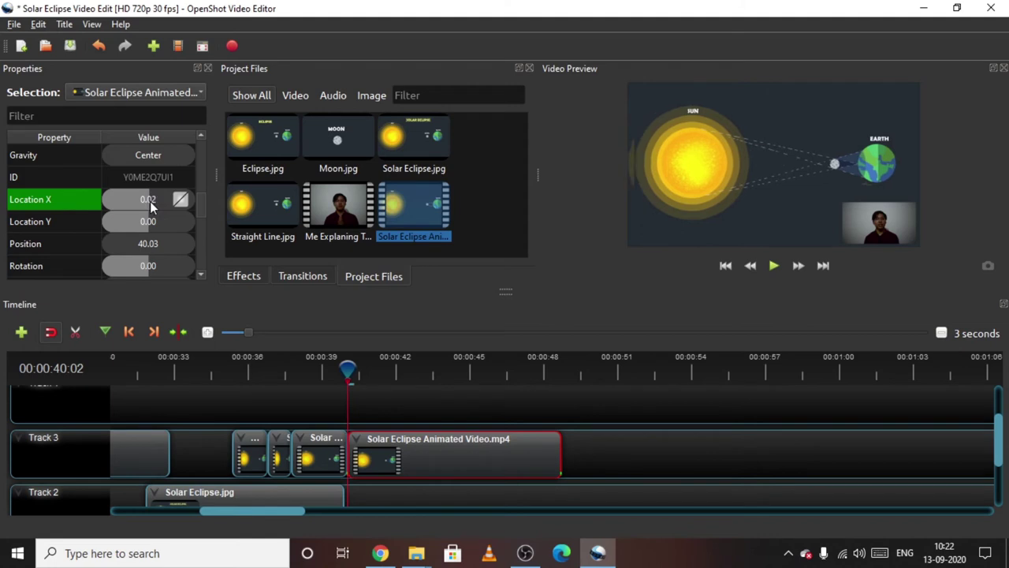
double_click(150, 201)
drag(142, 219, 153, 222)
double_click(153, 223)
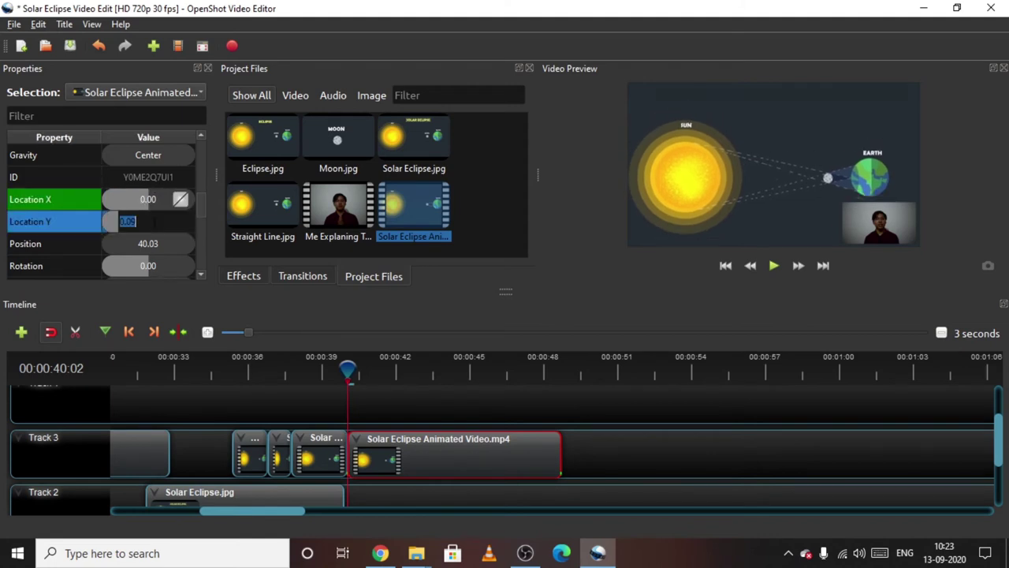
click(364, 414)
Step: At the clip's end, 00:00:48:23, set Location X to -0.24 and Location Y to -0.17 to frame the Earth and its shadow labels
drag(350, 375, 392, 372)
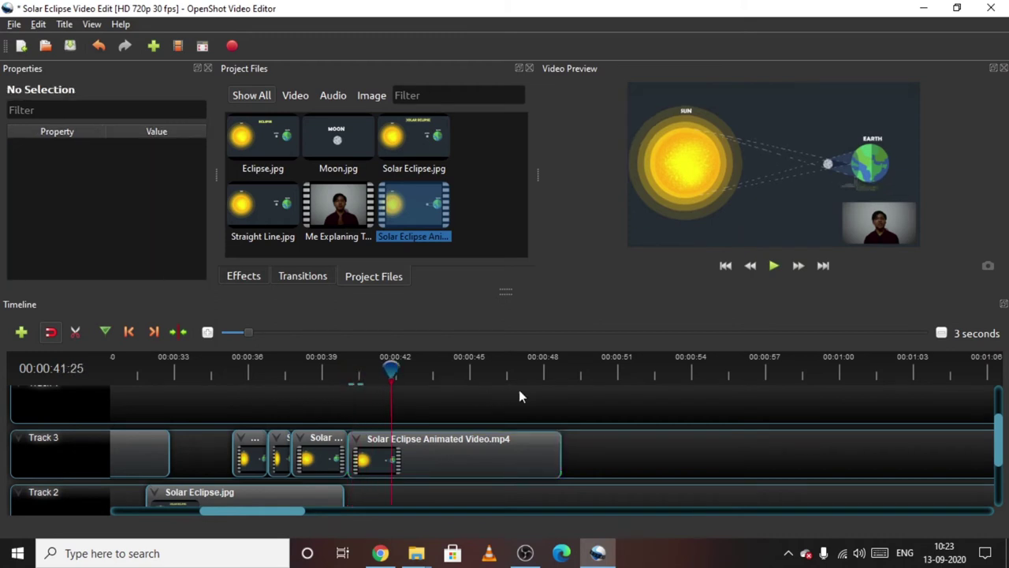
click(559, 370)
click(528, 438)
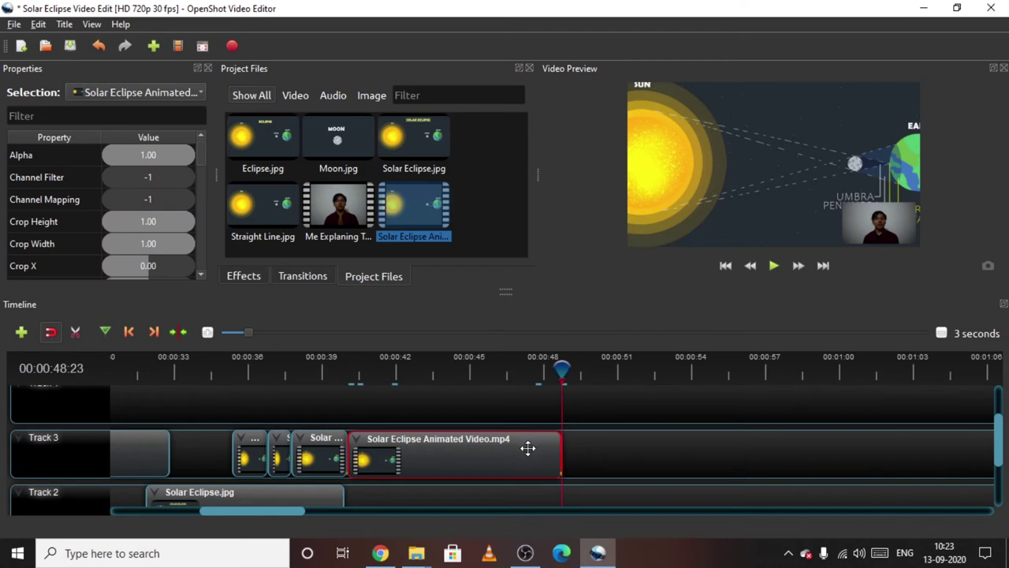
scroll(150, 206, down, 4)
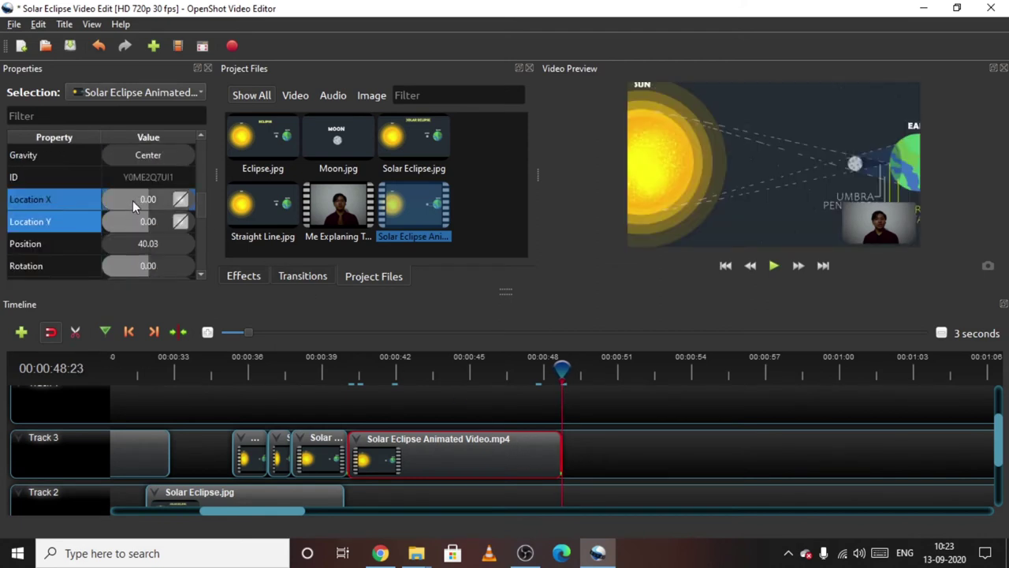
drag(132, 201, 141, 221)
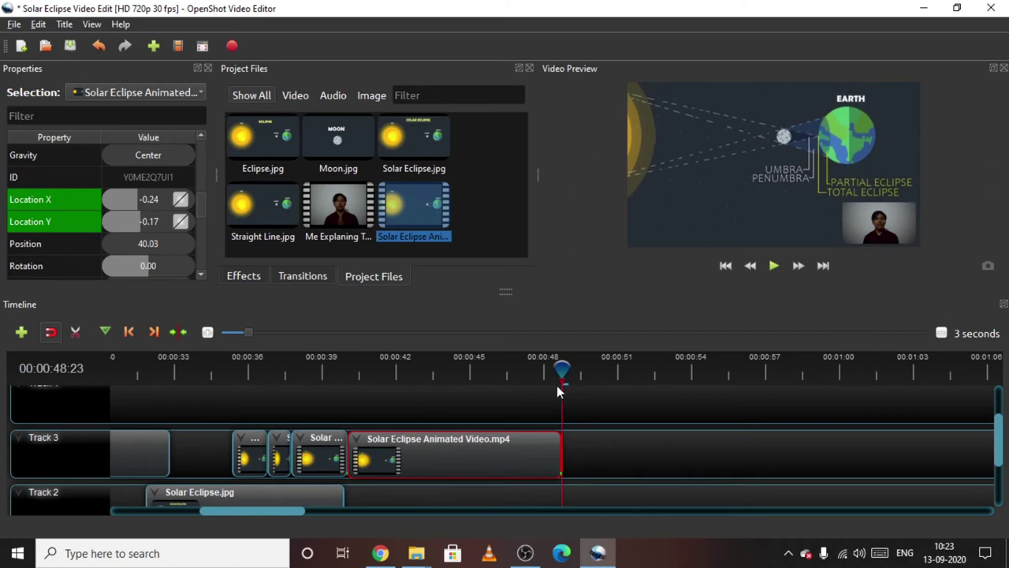
Step: Scrub back to 00:00:42:11 and keyframe the clip's position there, setting Location X to 0.02 and adjusting Location Y to cover the black edges
drag(564, 368, 480, 364)
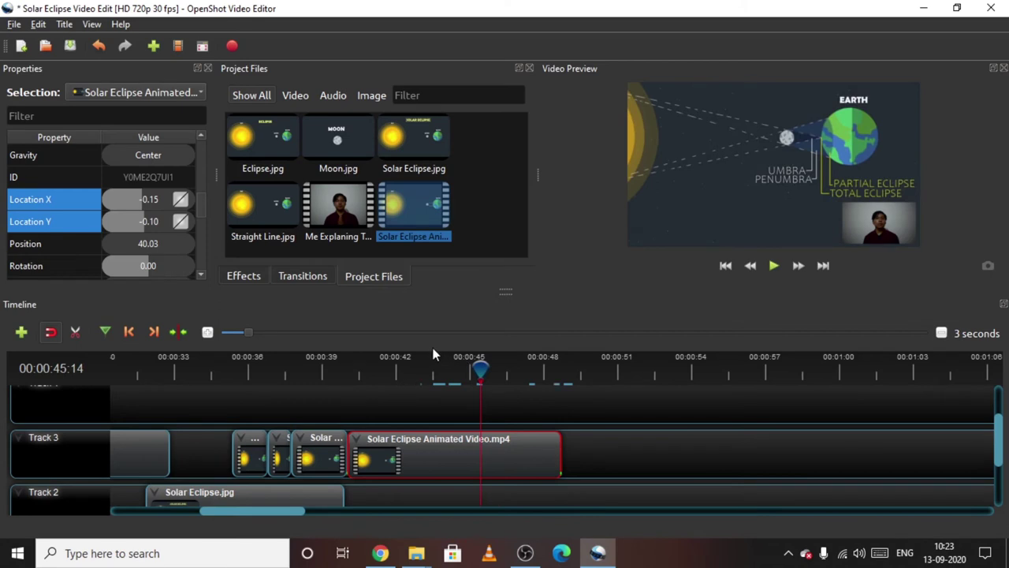
mouse_move(419, 371)
mouse_down()
mouse_move(389, 367)
mouse_move(404, 367)
mouse_up()
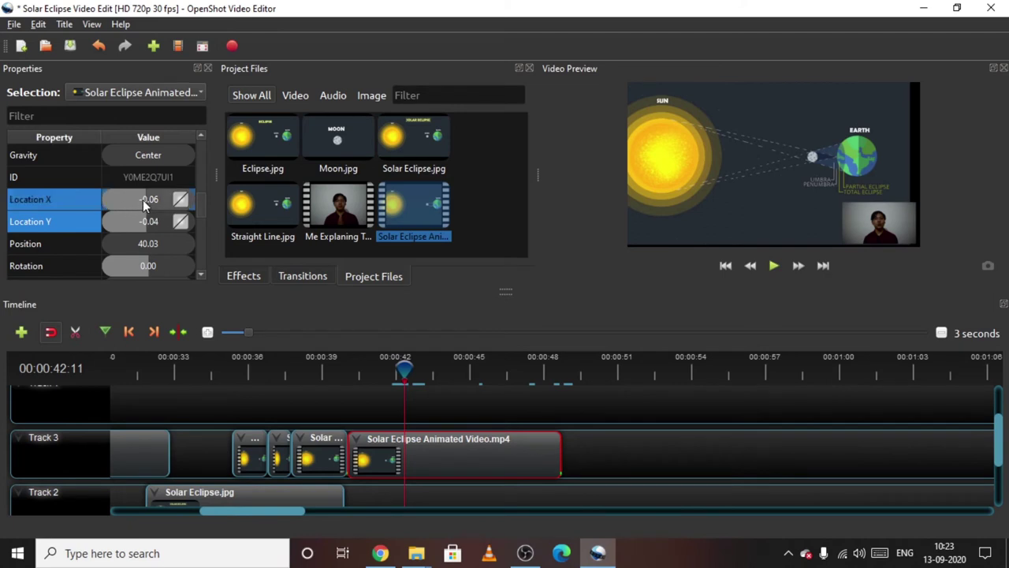
drag(148, 199, 151, 199)
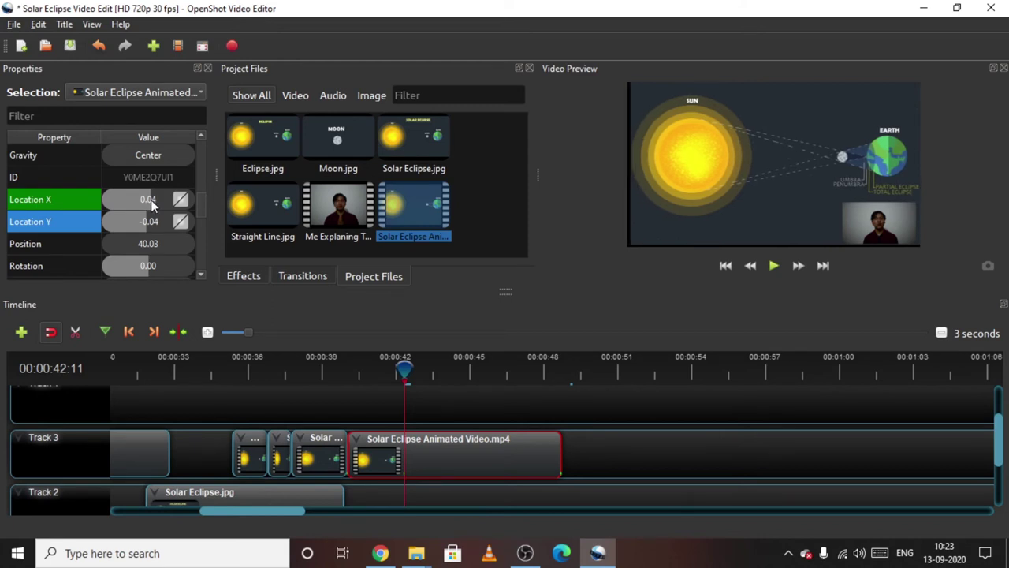
drag(151, 199, 149, 199)
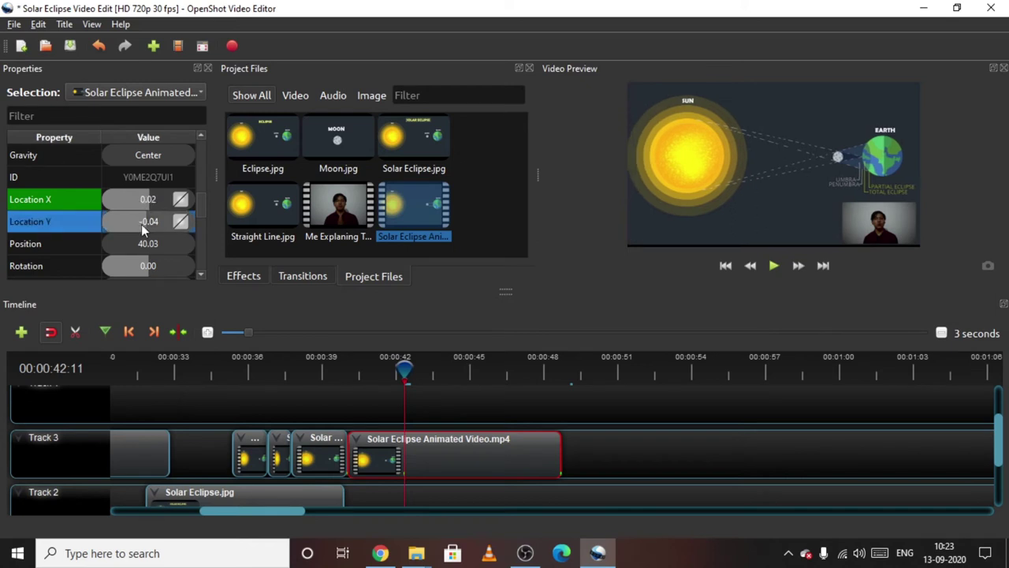
drag(148, 224, 148, 224)
Step: Check the clip's combined pan and zoom between 00:00:42:11 and about 00:00:47
drag(403, 369, 424, 368)
right_click(521, 371)
click(518, 367)
Step: Try a Location X of -0.10 for the clip at 00:00:40:04, and undo the change
mouse_move(340, 378)
mouse_down()
mouse_move(343, 369)
mouse_move(399, 368)
mouse_move(349, 376)
mouse_up()
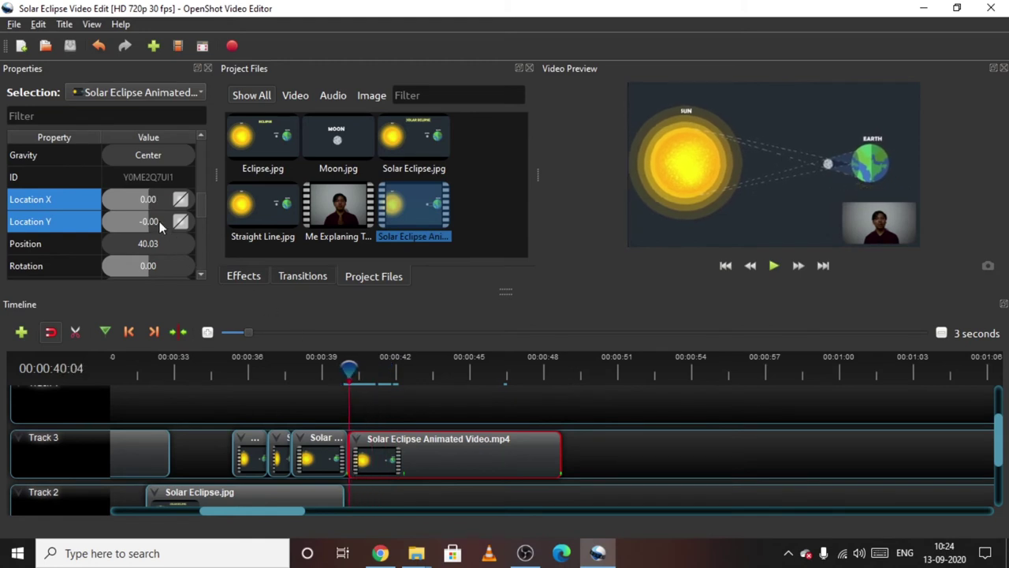
drag(138, 200, 144, 199)
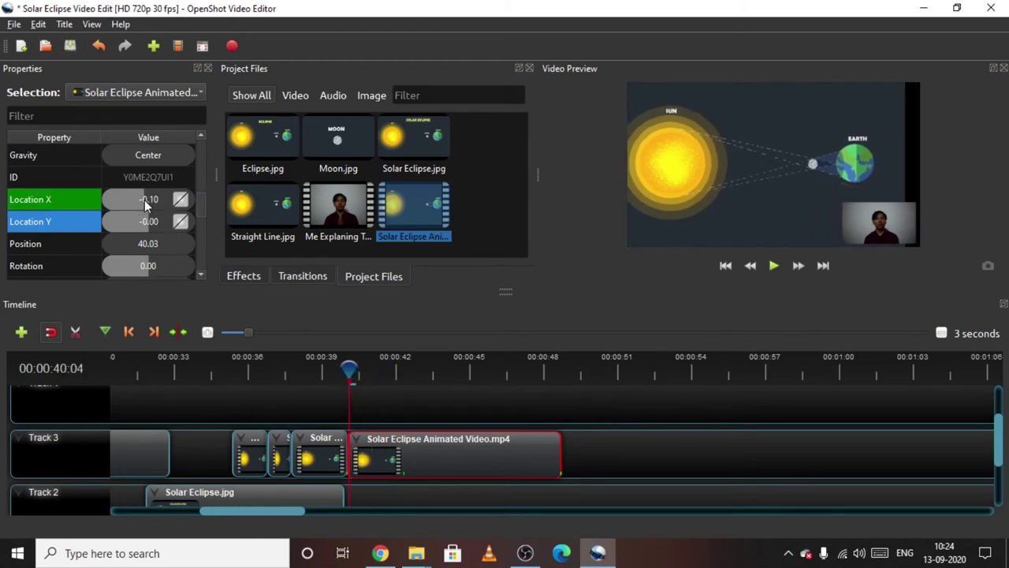
key(ctrl+z)
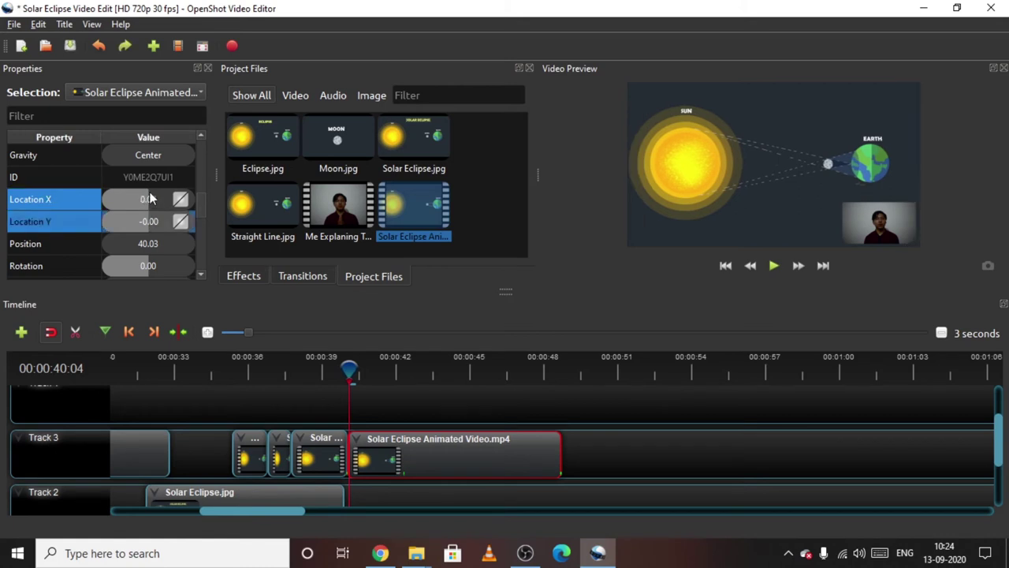
Step: Step forward to 00:00:40:25 and adjust the animation clip's Location X there to cover the black edge, then deselect the clip
key(Right)
key(Right)
key(Right)
key(Right)
key(Right)
key(Right)
key(Right)
key(Right)
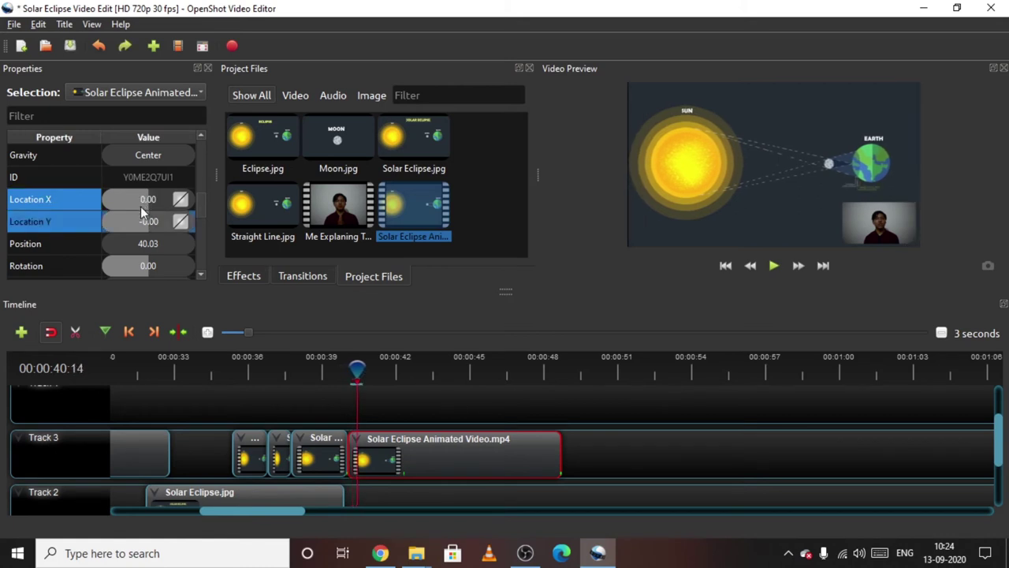
key(Right)
key(Right)
key(Right)
key(Right)
key(Right)
key(Right)
key(Right)
key(Right)
key(Right)
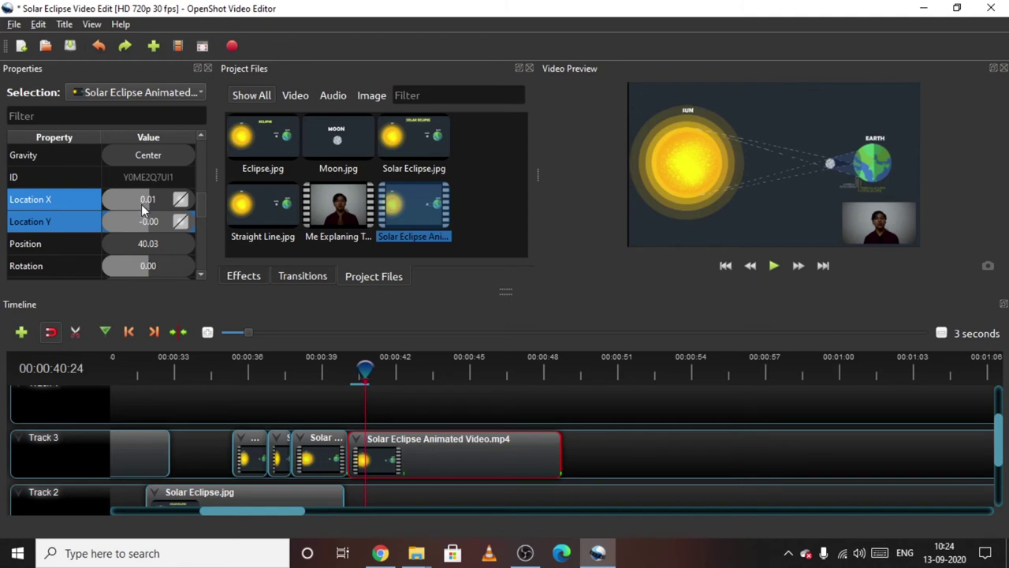
drag(141, 204, 149, 199)
double_click(149, 197)
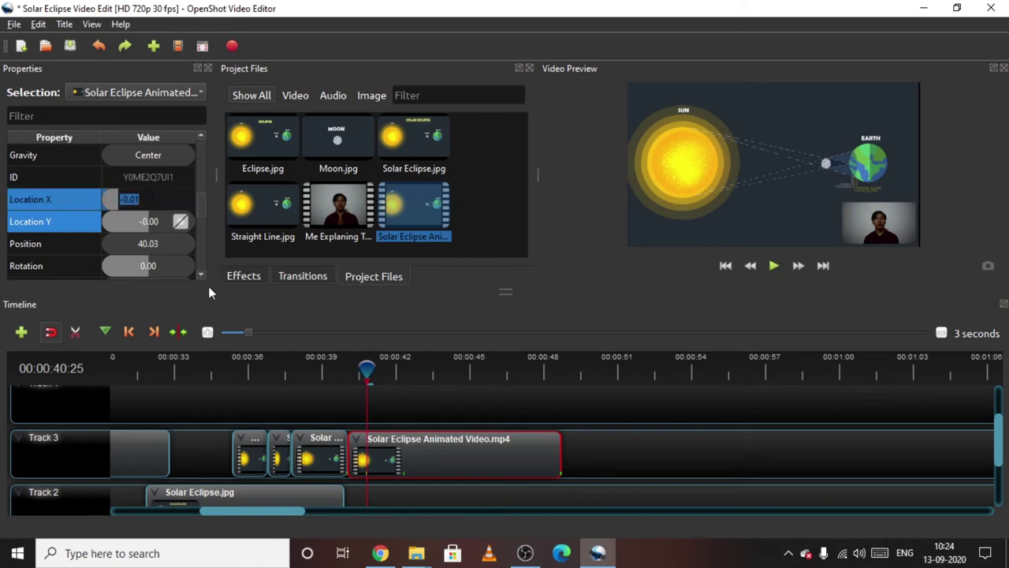
click(637, 469)
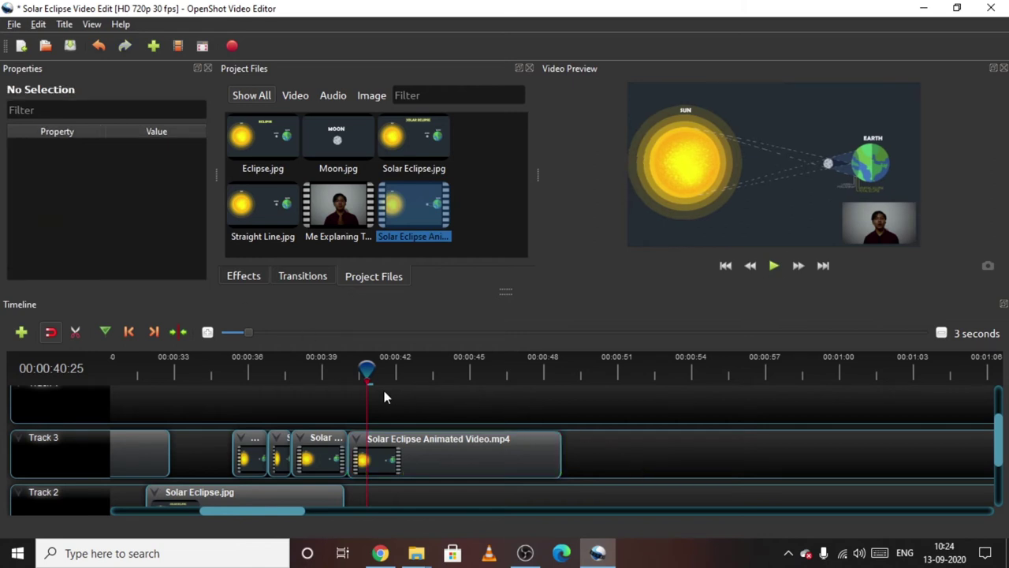
Step: Play the pan and zoom from 00:00:40:25 and locate the clip's last visible frame at 00:00:48:23
key(space)
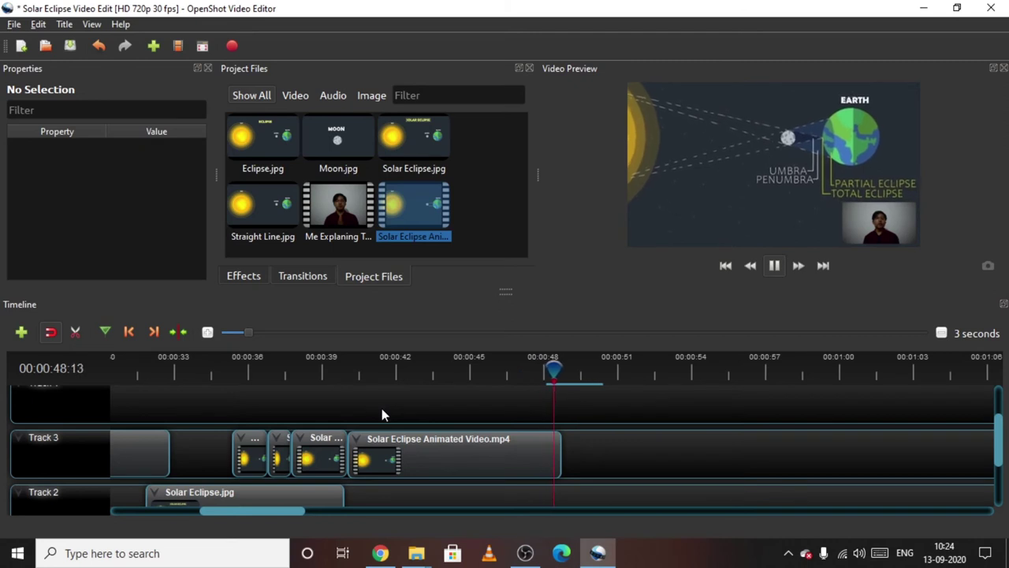
key(space)
drag(576, 372, 557, 376)
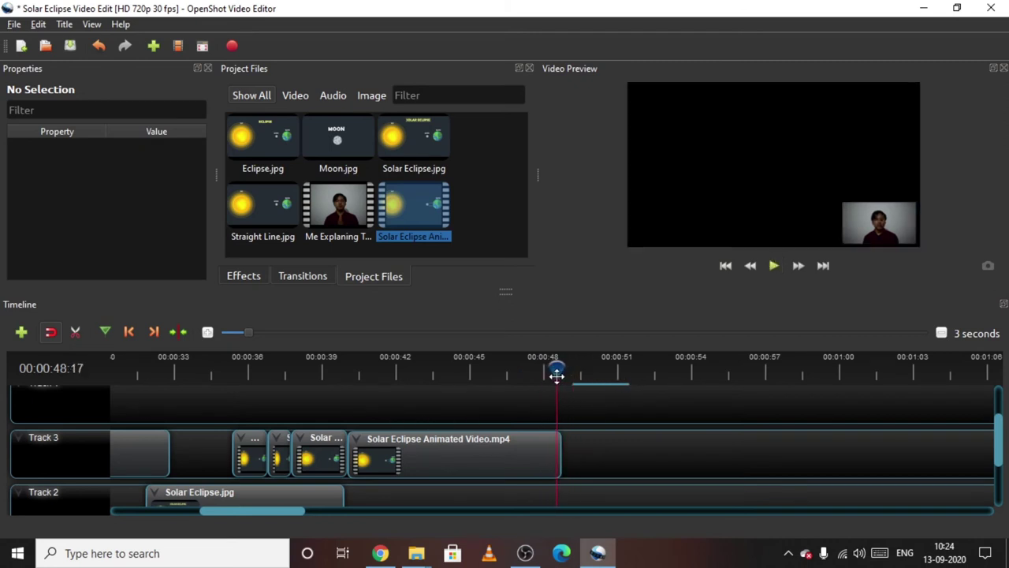
key(Right)
key(Right)
key(Right)
key(Right)
key(Right)
key(Right)
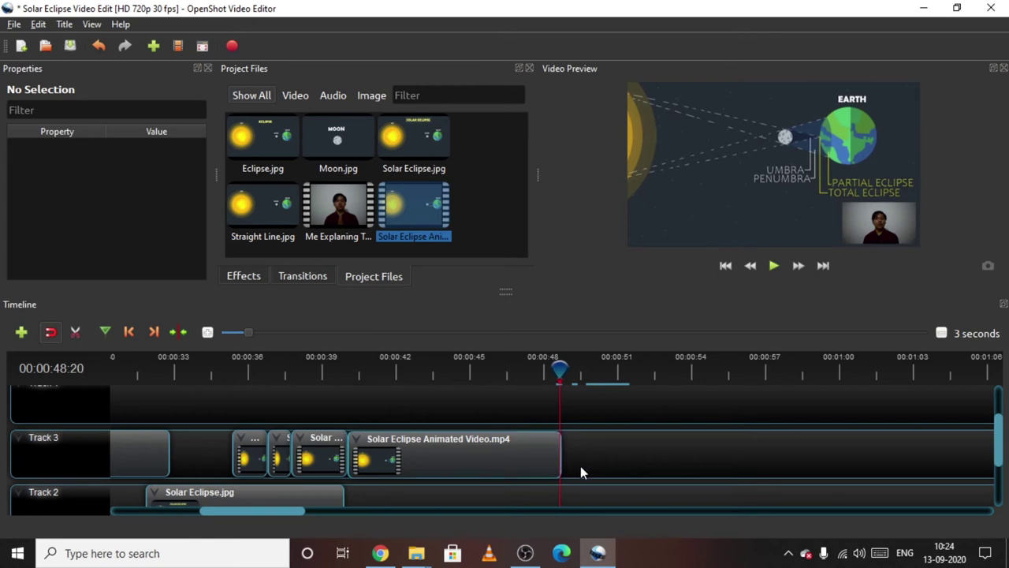
key(Right)
key(Right)
key(Right)
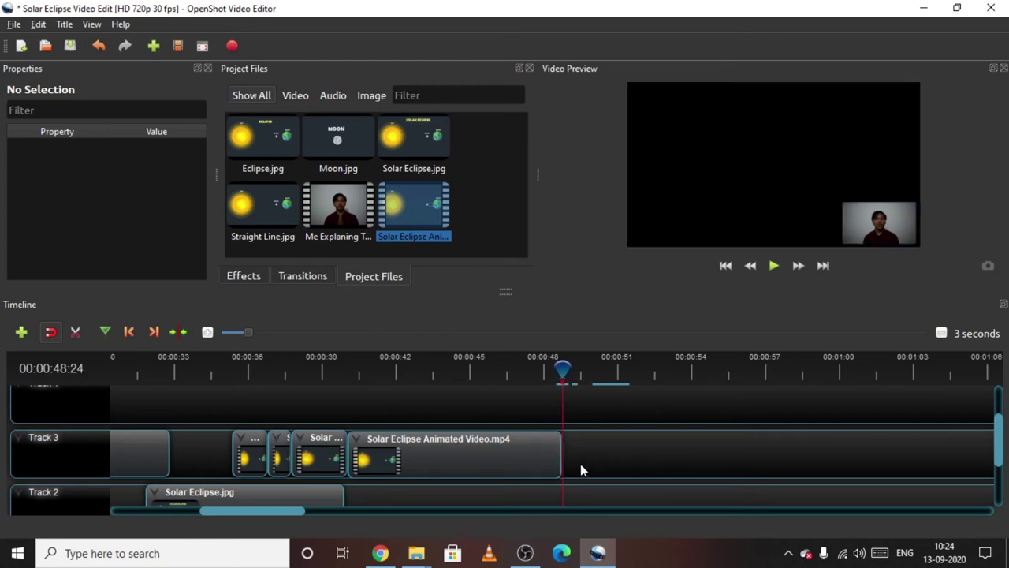
key(Left)
scroll(566, 453, up, 2)
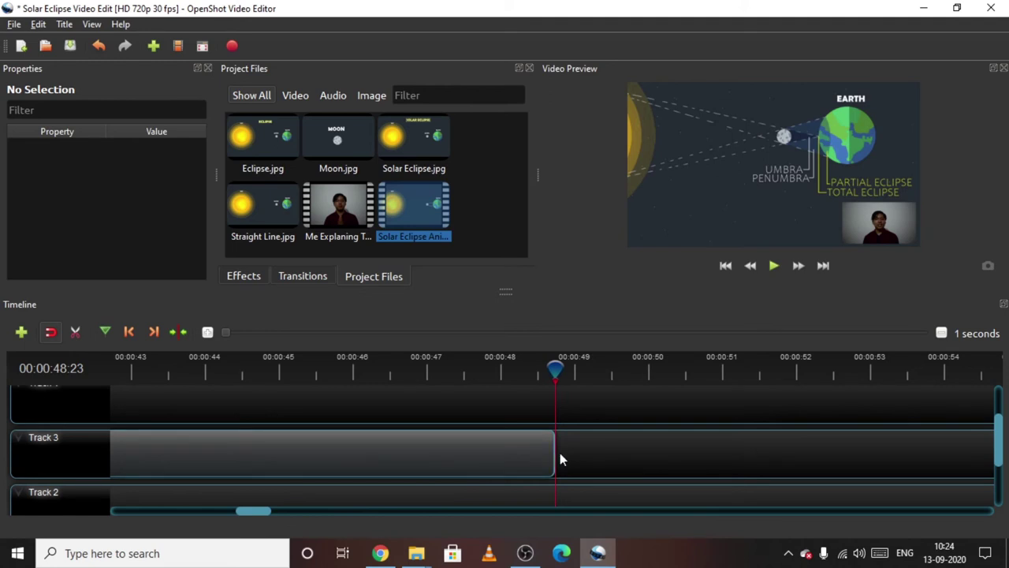
Step: Slice the Track 3 animation clip one frame before its end, at 00:00:48:22
click(546, 447)
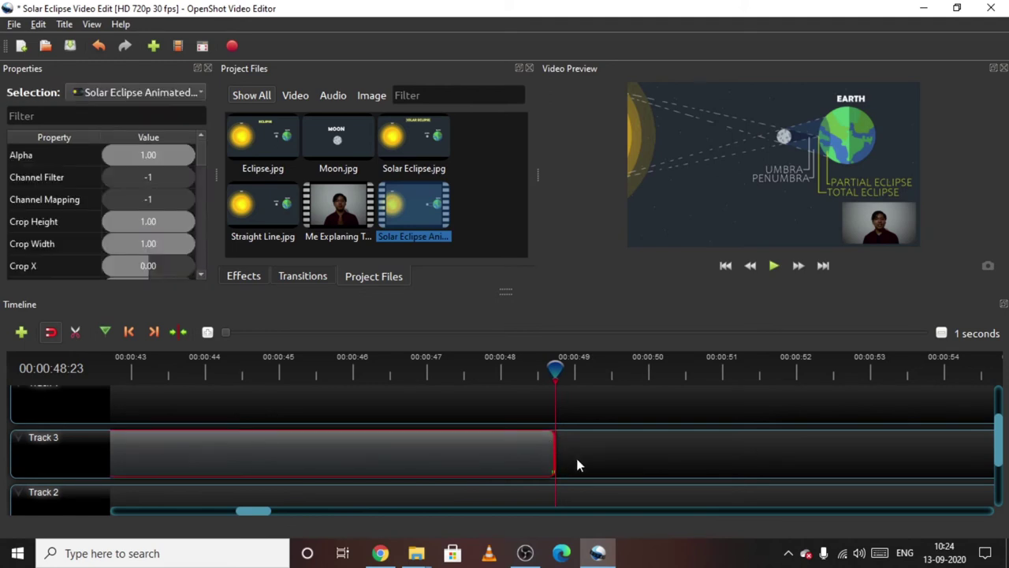
key(Left)
click(76, 331)
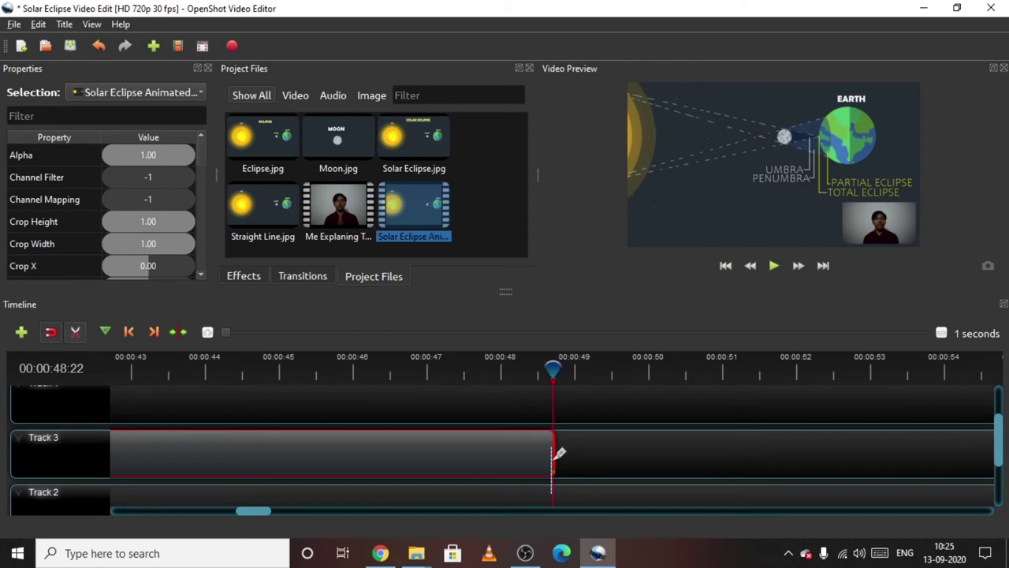
click(553, 452)
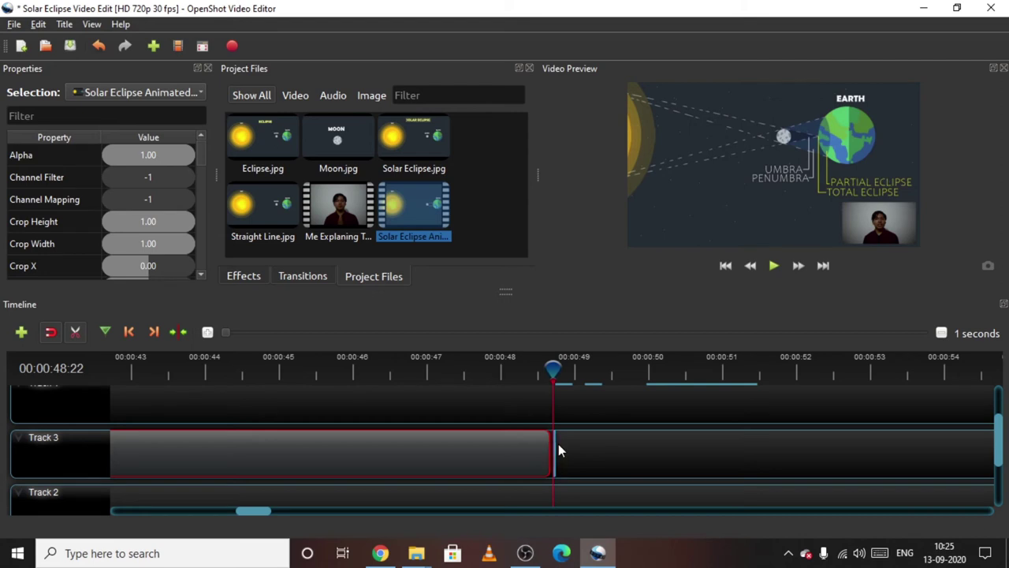
Step: Extend the short end piece to just over one second and place it directly after the main clip on Track 3
drag(554, 445, 654, 451)
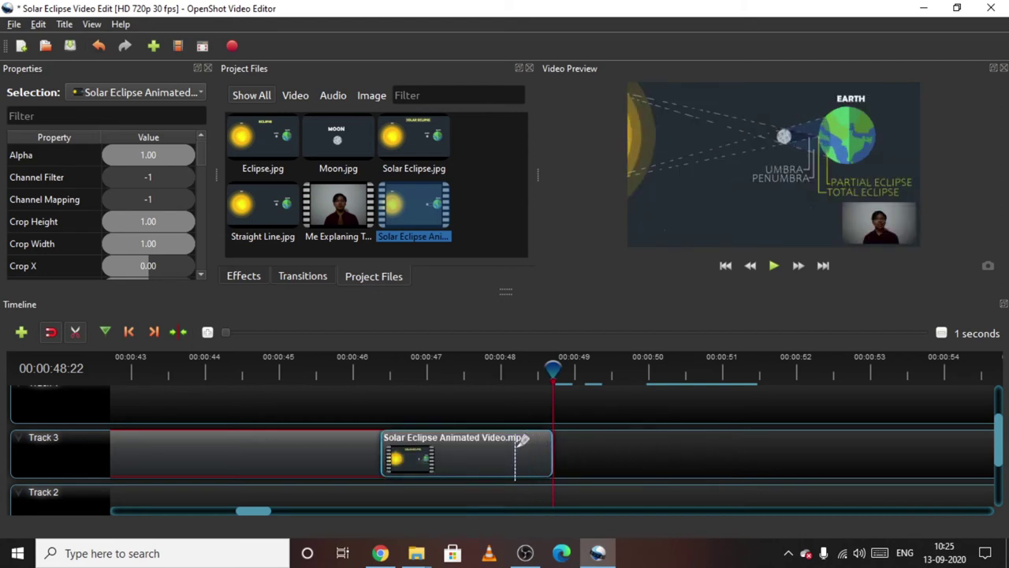
key(ctrl+z)
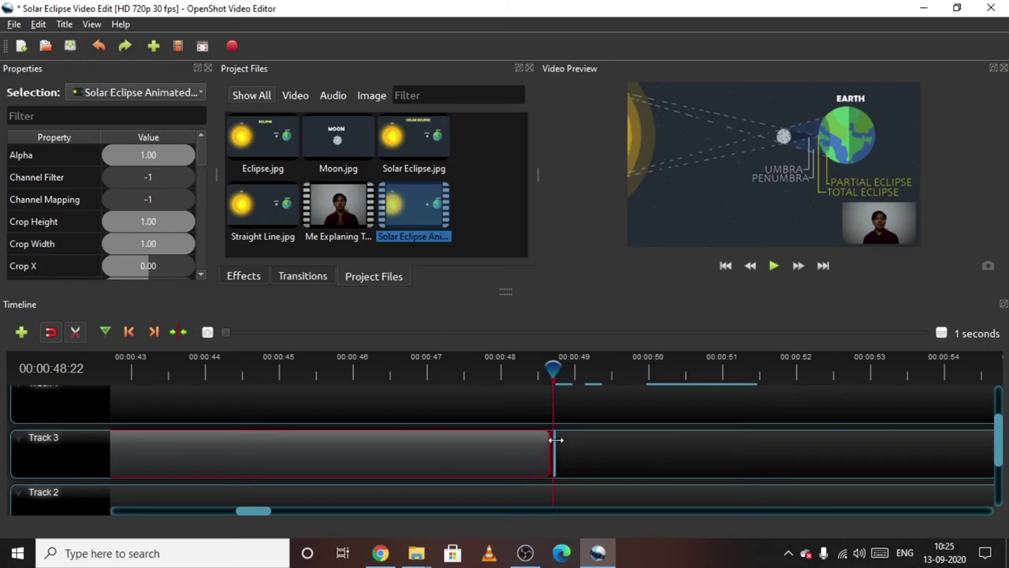
drag(553, 446, 654, 445)
drag(462, 459, 581, 460)
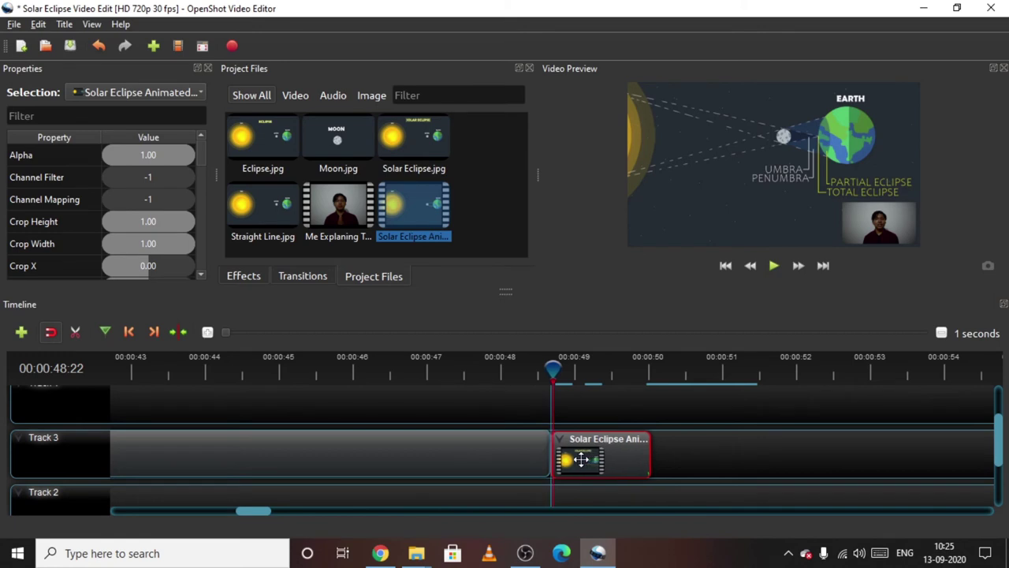
Step: Check the end piece's last frame and apply a timed Freeze to it at 00:00:50:02
drag(555, 364, 649, 364)
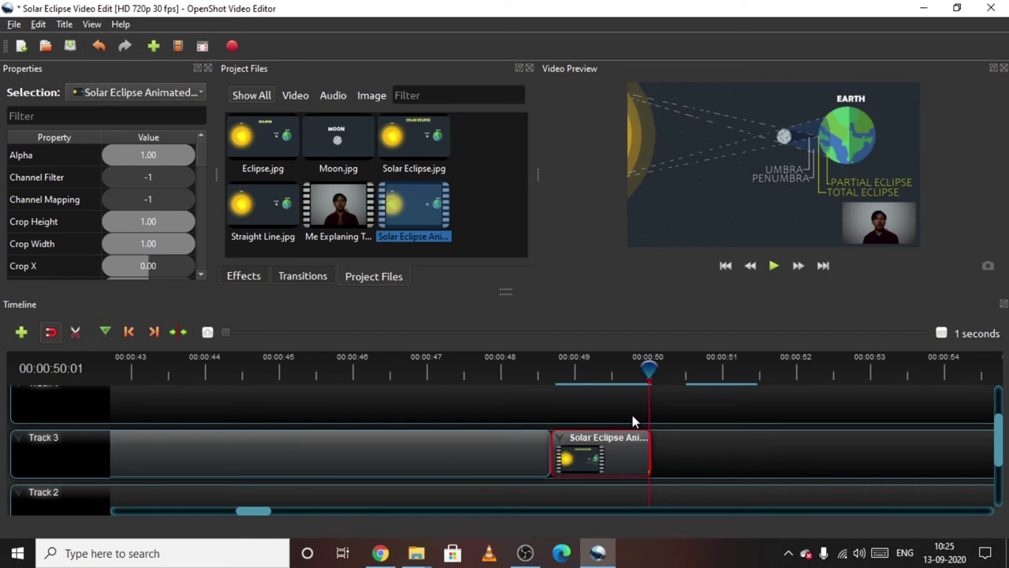
key(Right)
key(Left)
key(Right)
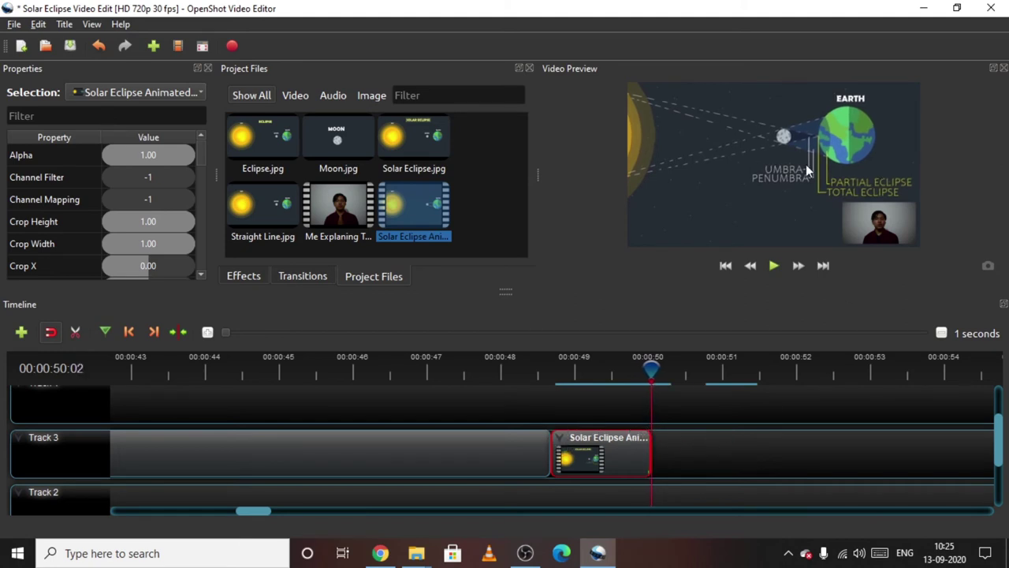
right_click(560, 448)
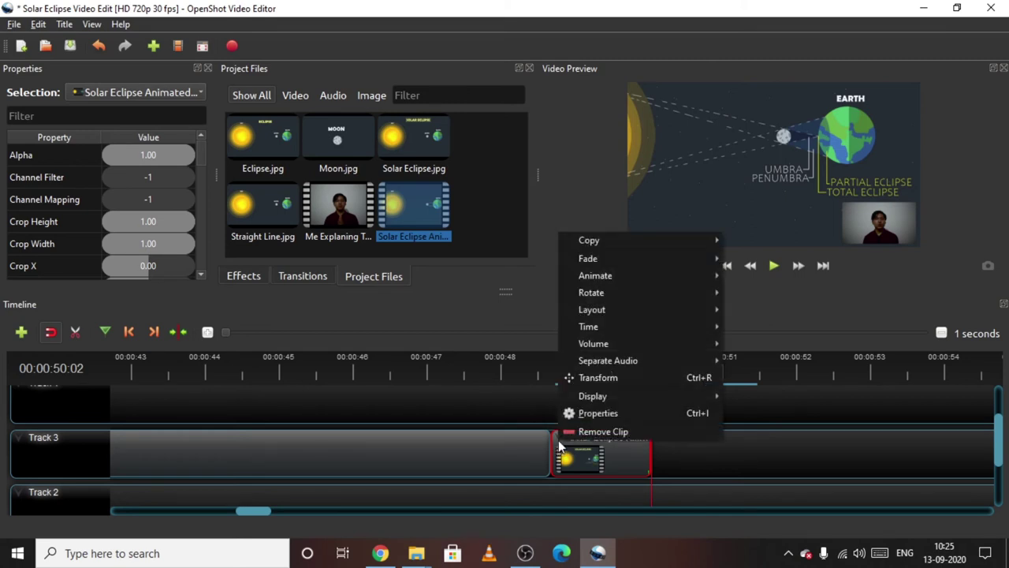
mouse_move(623, 338)
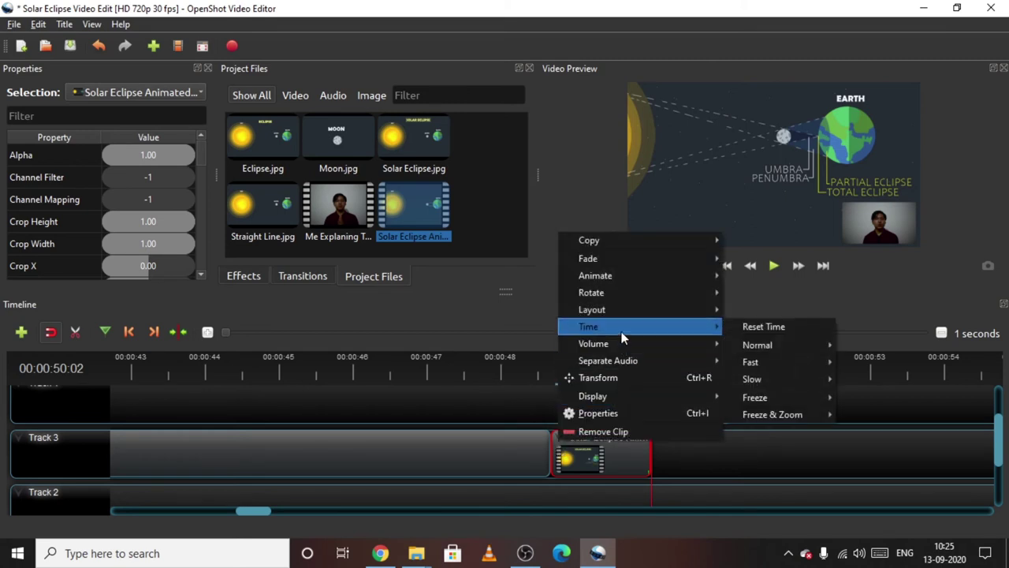
mouse_move(803, 396)
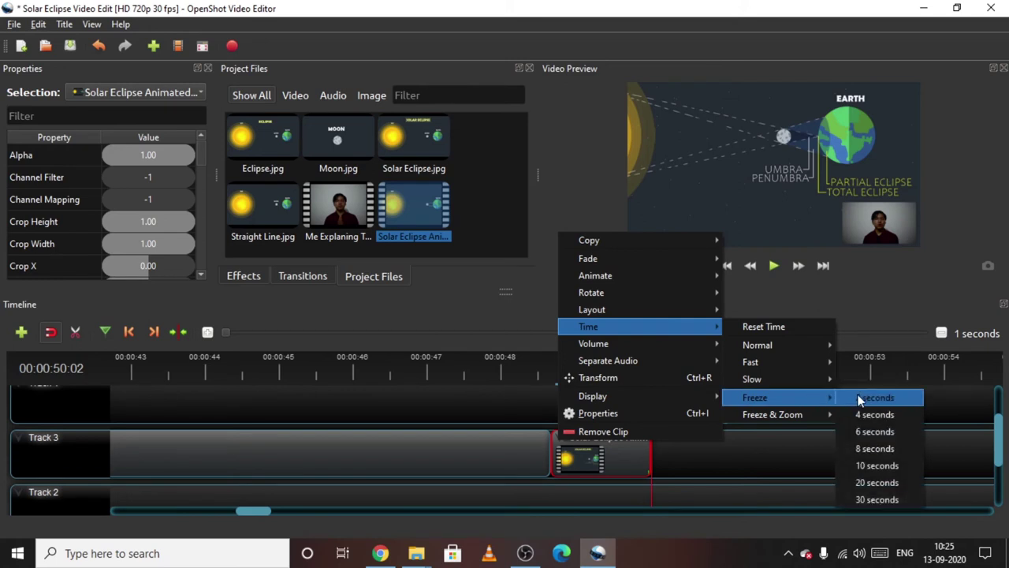
click(872, 455)
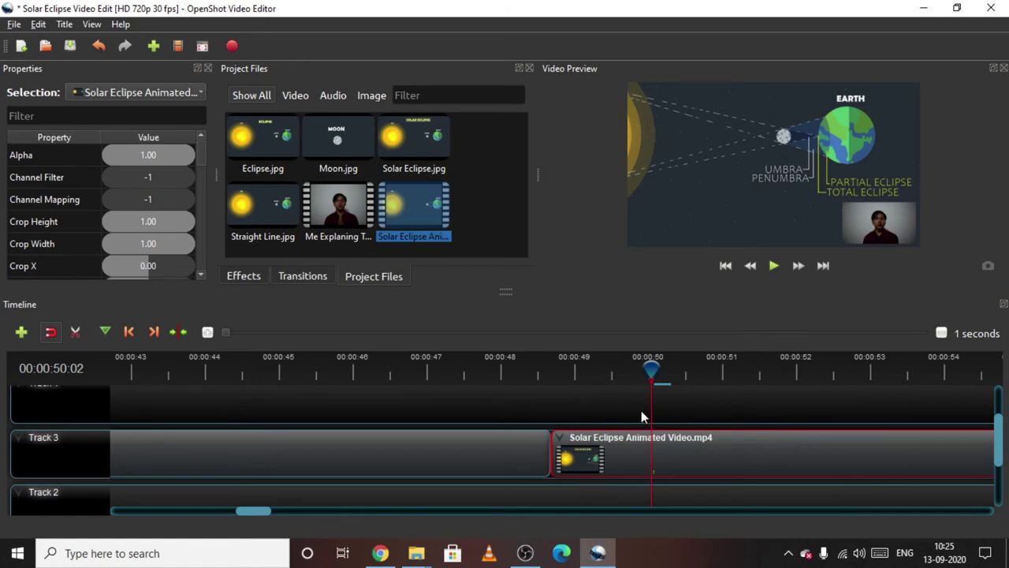
Step: Undo the freeze, lengthening and slicing of the short end piece
key(ctrl+z)
key(ctrl+z)
key(ctrl+z)
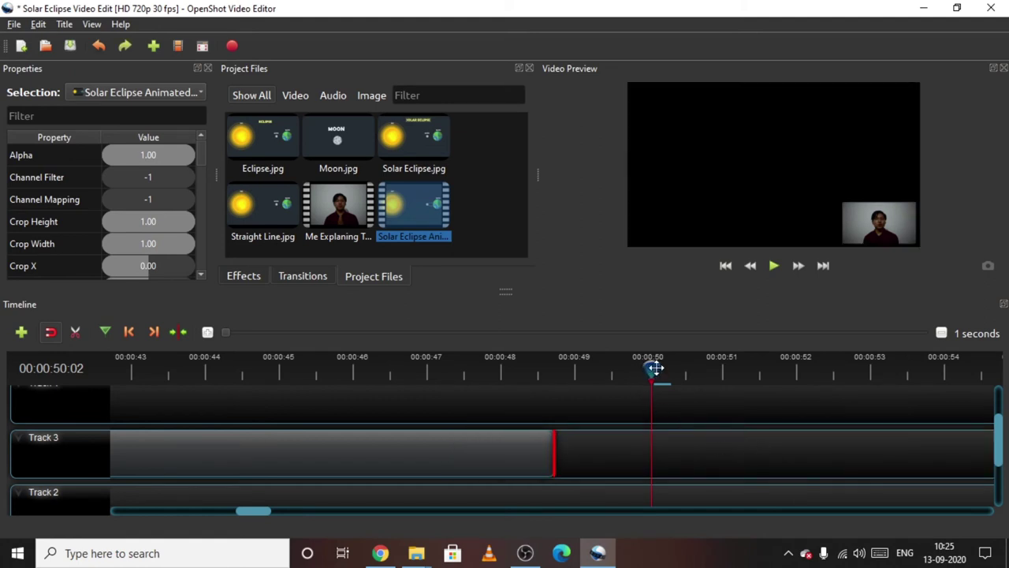
Step: Freeze the whole Track 3 animation clip for 20 seconds at its last visible frame, 00:00:48:23
drag(656, 367, 518, 368)
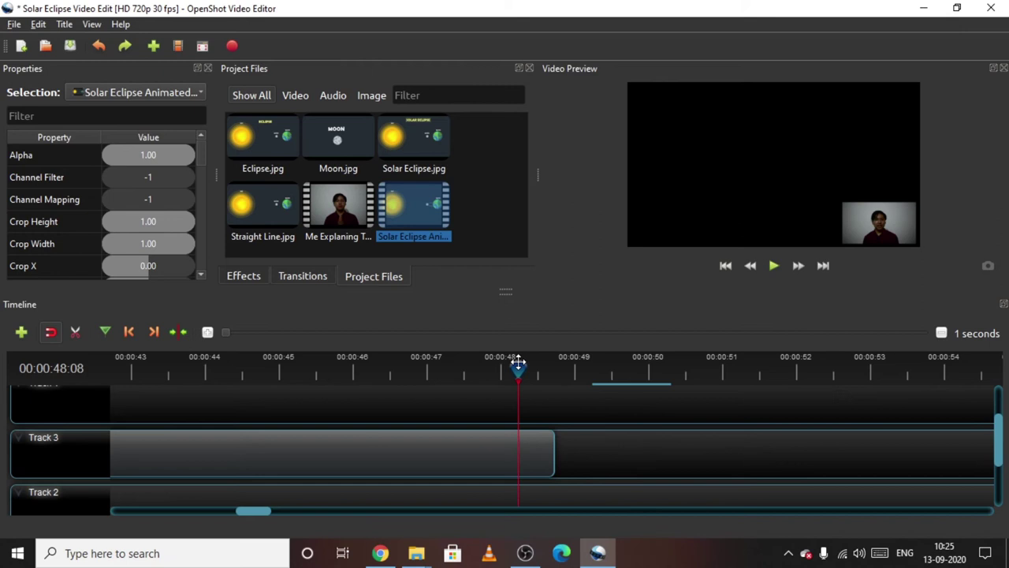
click(525, 444)
key(Right)
key(Right)
key(Right)
key(Right)
key(Right)
key(Right)
key(Right)
key(Right)
key(Right)
key(Right)
key(Right)
key(Right)
key(Right)
key(Right)
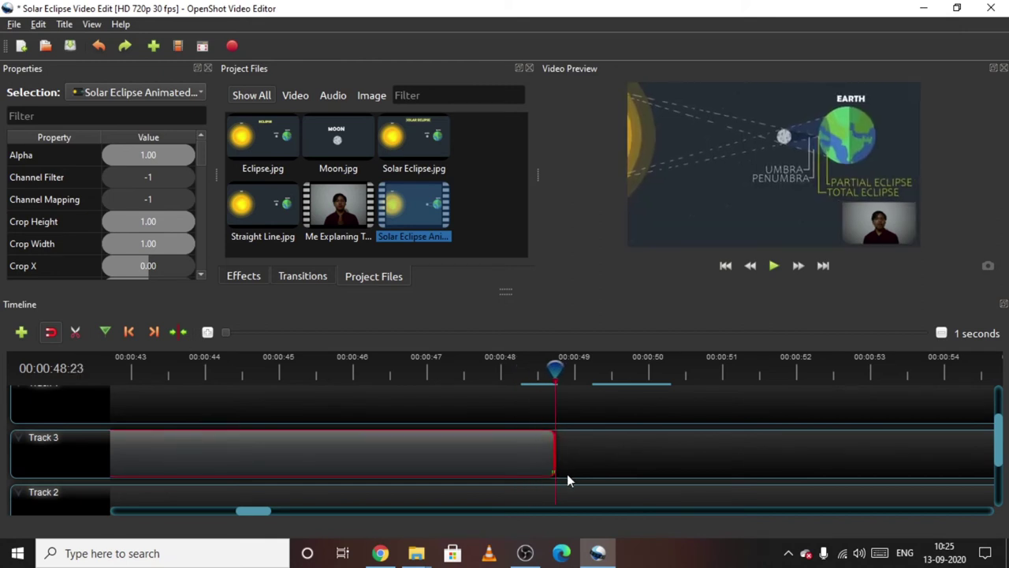
key(Left)
key(Right)
key(Right)
key(Left)
key(Right)
key(Left)
scroll(260, 428, down, 5)
scroll(332, 437, up, 3)
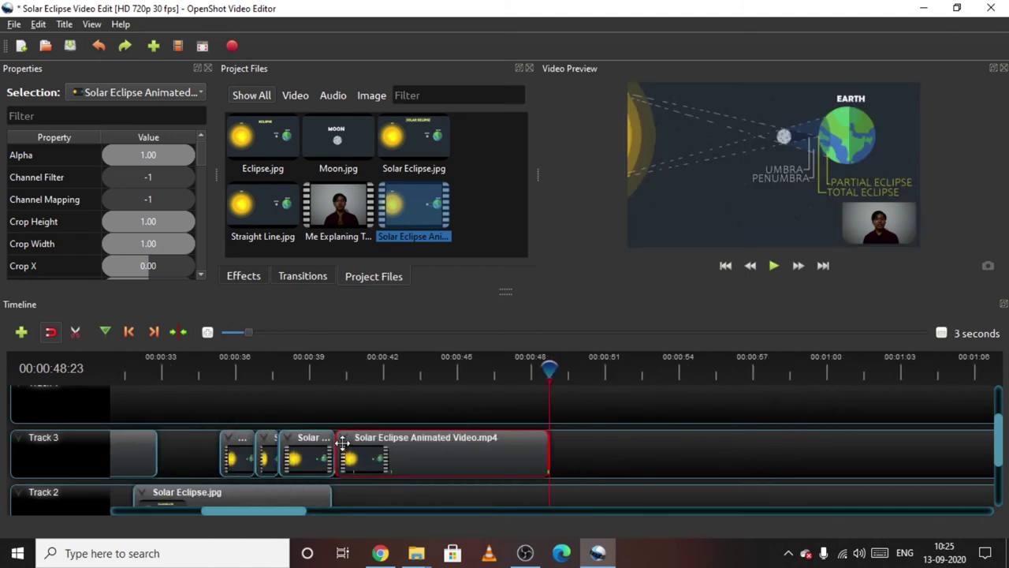
right_click(344, 446)
mouse_move(373, 329)
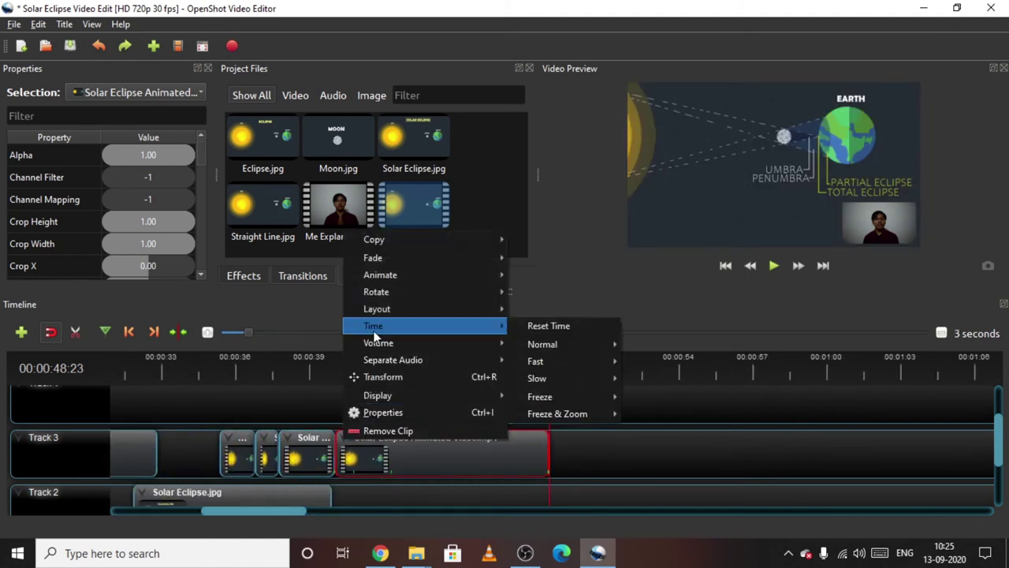
mouse_move(552, 400)
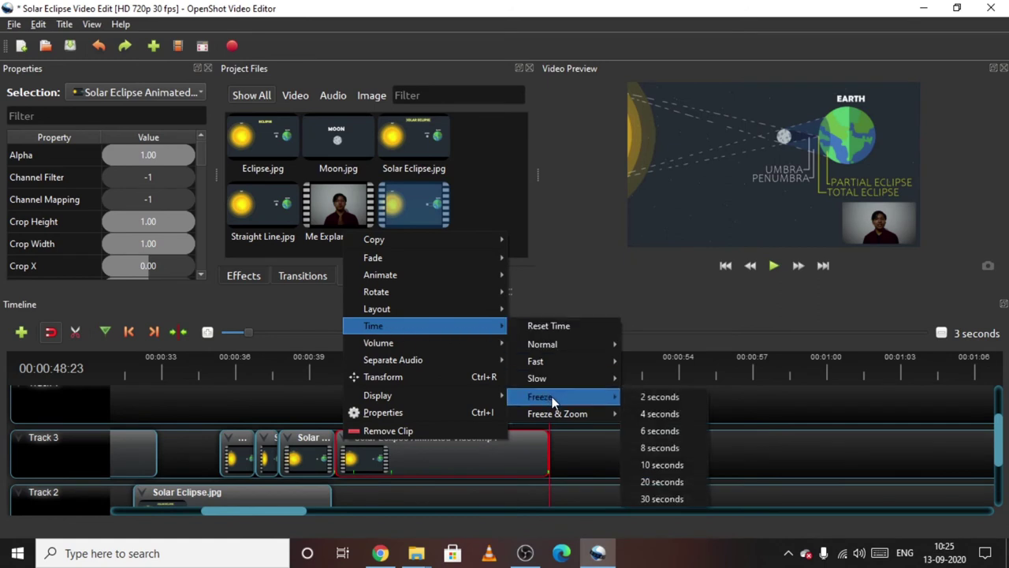
click(651, 477)
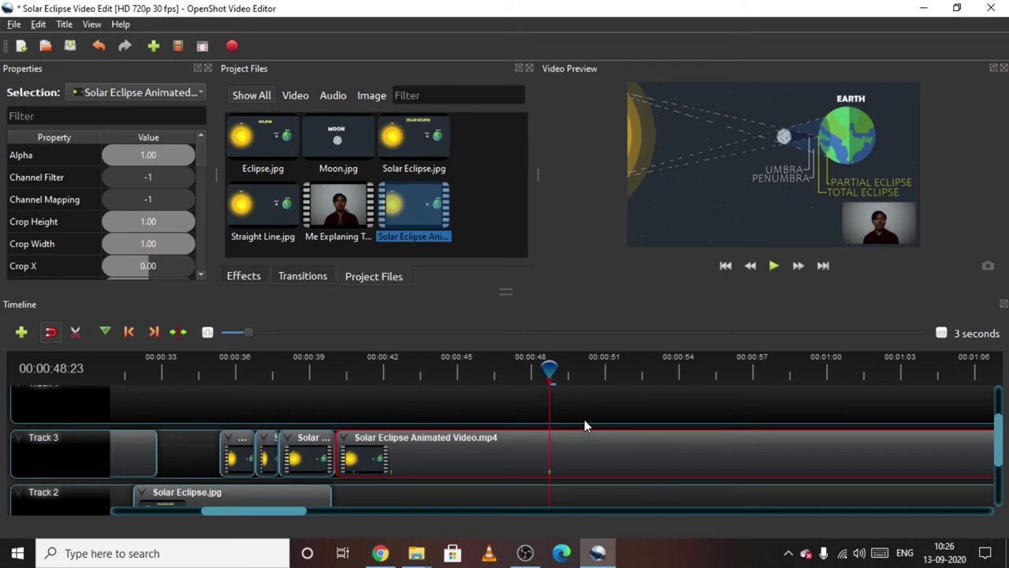
Step: Play the frozen section of the clip against the narration to about 00:00:57
key(space)
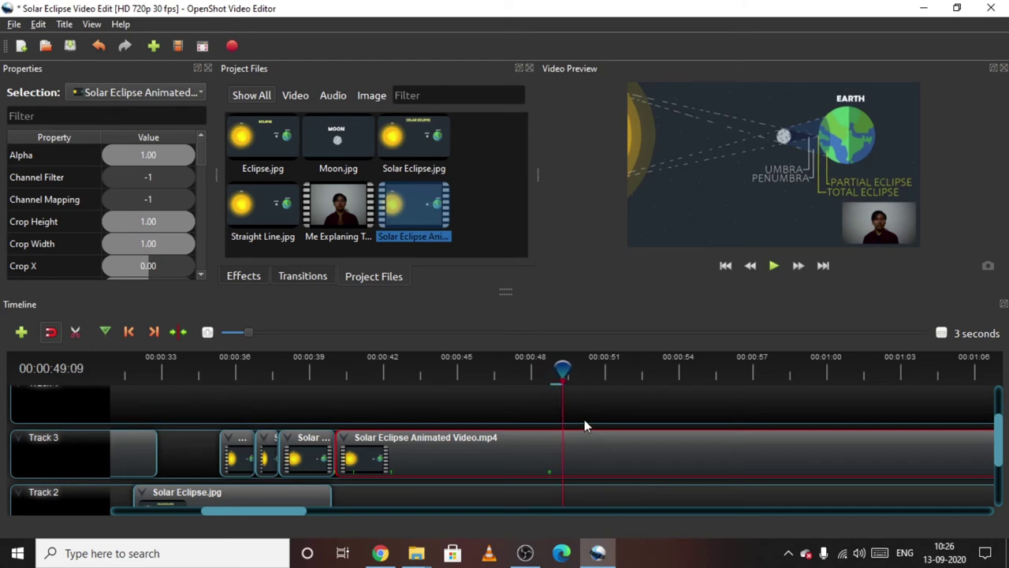
drag(576, 369, 518, 369)
key(space)
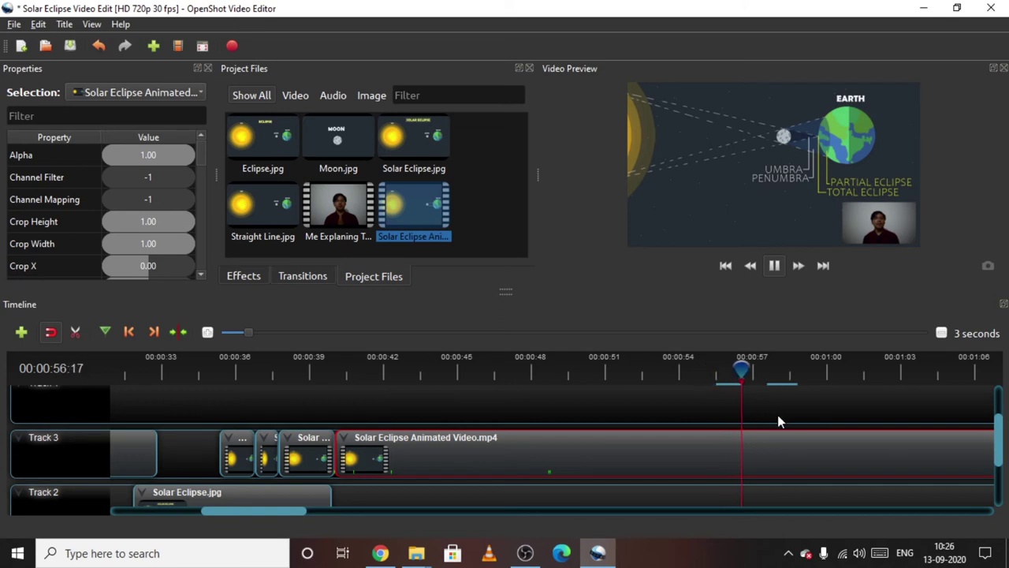
scroll(778, 418, down, 2)
scroll(586, 408, up, 2)
scroll(586, 408, down, 1)
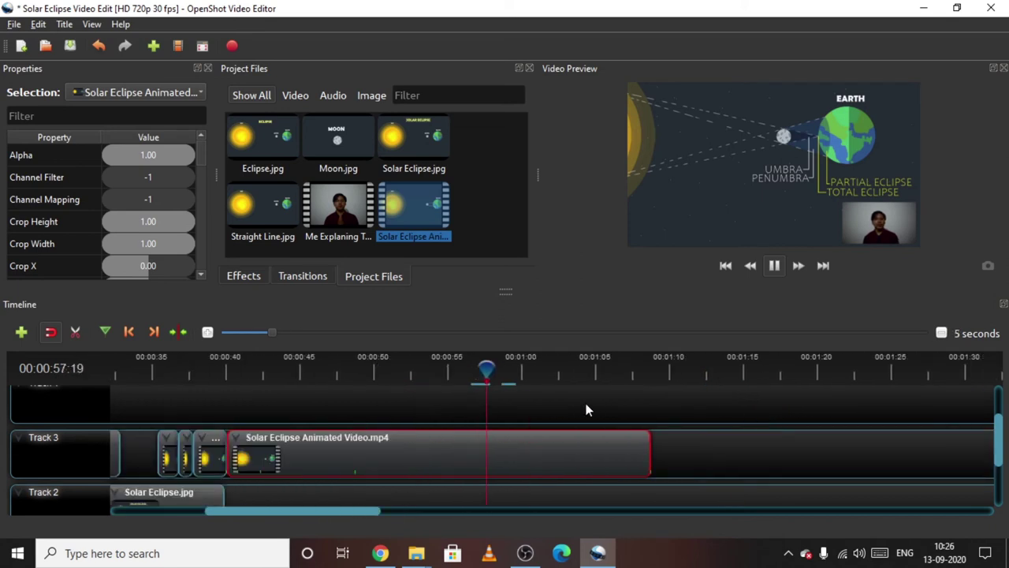
Step: Find the narration cue at 00:00:55:24 and add another Solar Eclipse Animated Video clip there on Track 4
drag(500, 378, 463, 370)
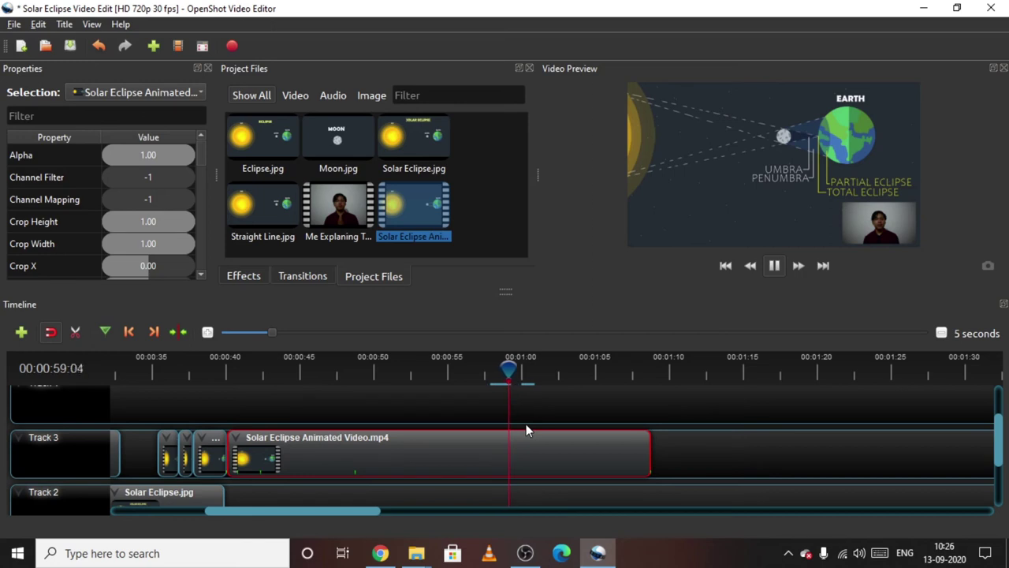
drag(508, 371, 459, 372)
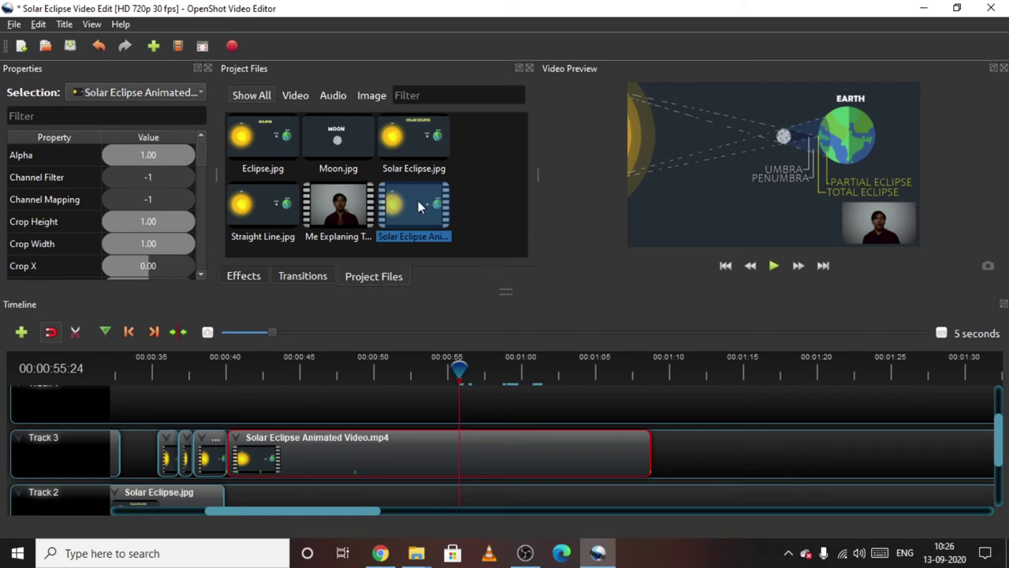
drag(418, 203, 456, 402)
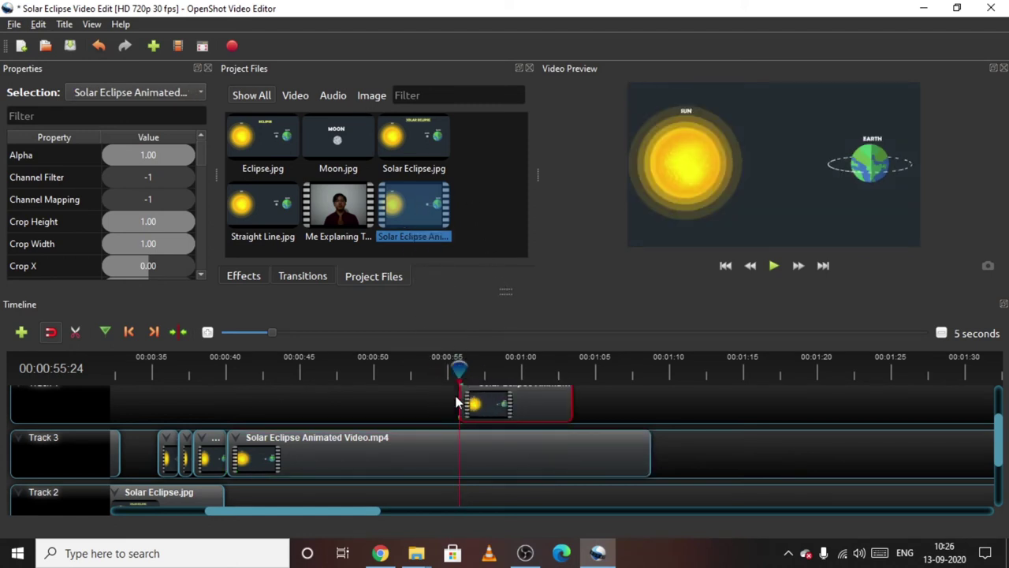
scroll(488, 403, up, 1)
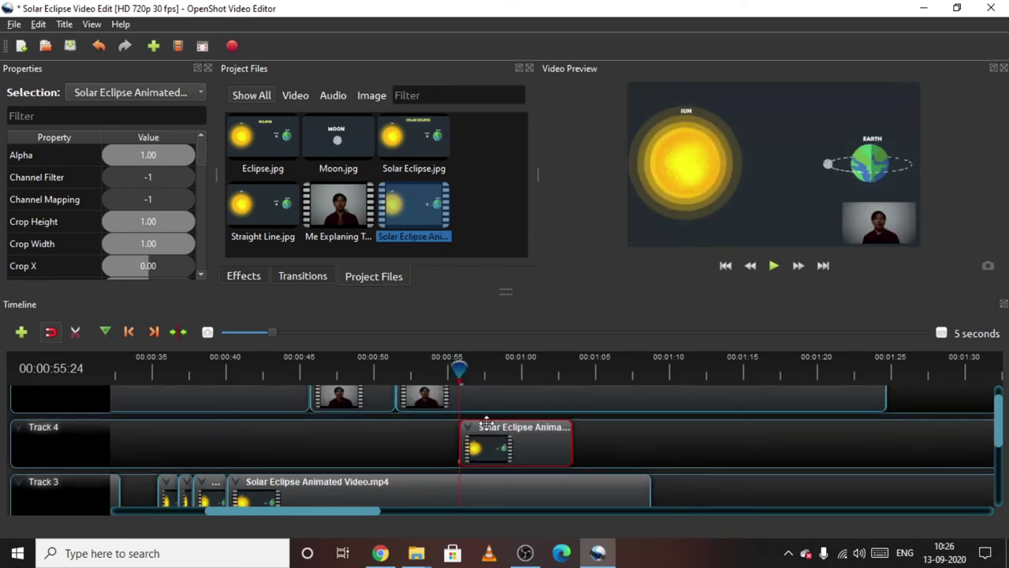
Step: Play the Track 3 animation against the narration from about 00:00:55 and find the cue at 00:01:06:12
scroll(482, 455, down, 1)
click(481, 460)
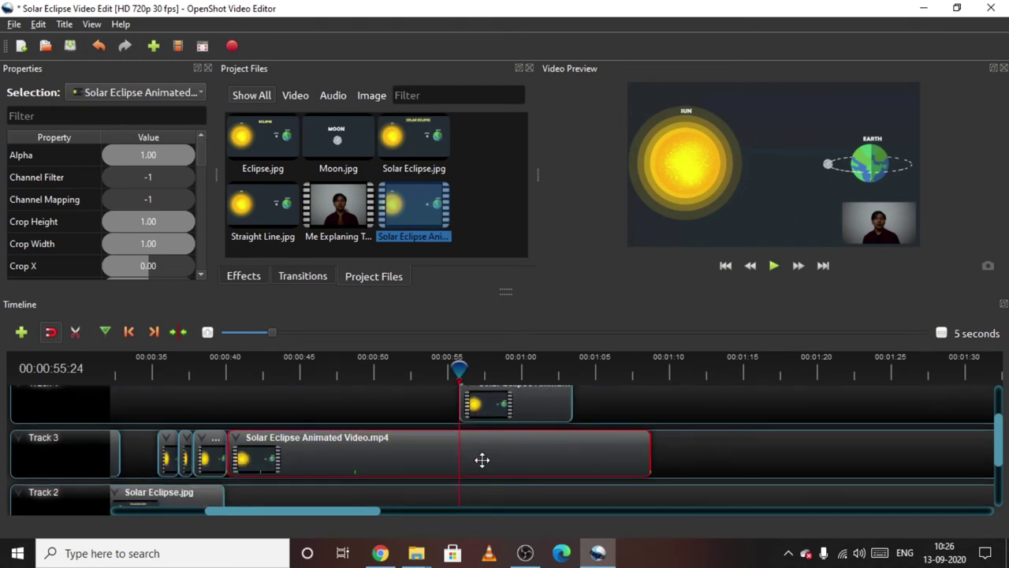
click(449, 365)
key(space)
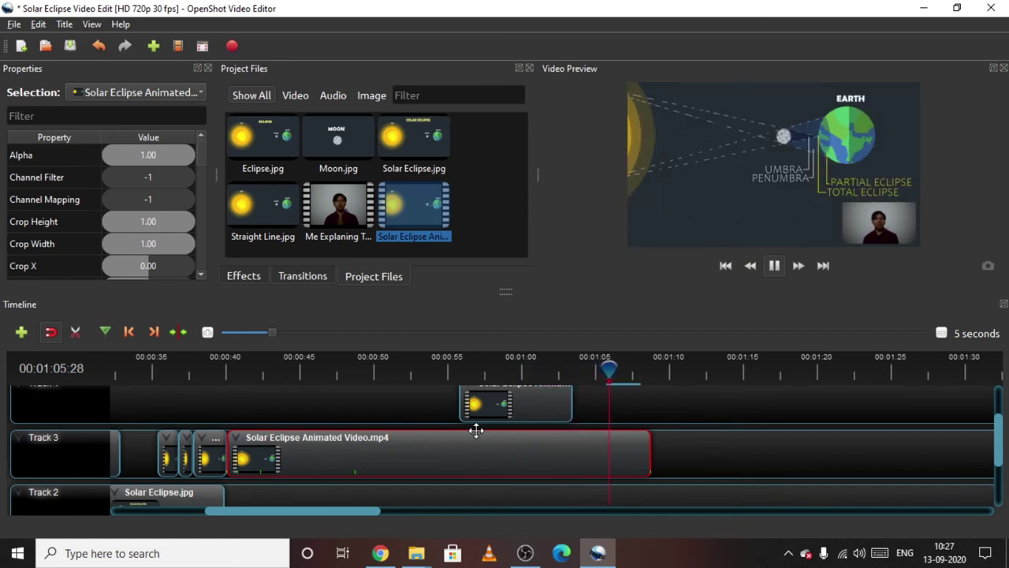
mouse_move(626, 373)
mouse_down()
mouse_move(615, 372)
mouse_move(625, 376)
mouse_move(616, 383)
mouse_up()
scroll(512, 414, up, 1)
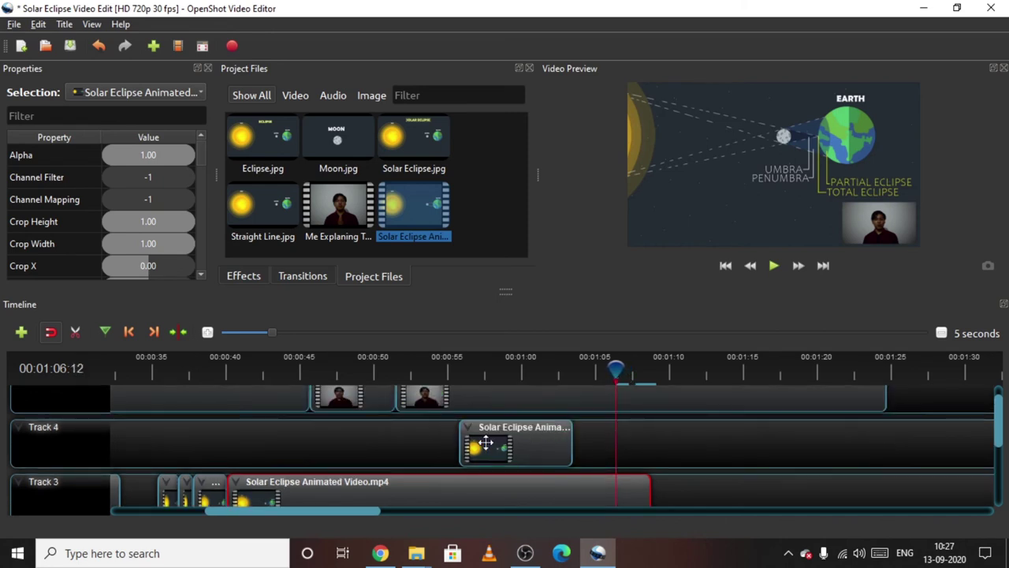
Step: Move the Track 4 animation clip to start at about 00:00:54 and slice it just after 00:00:57:09
drag(499, 439, 471, 434)
drag(476, 376, 481, 370)
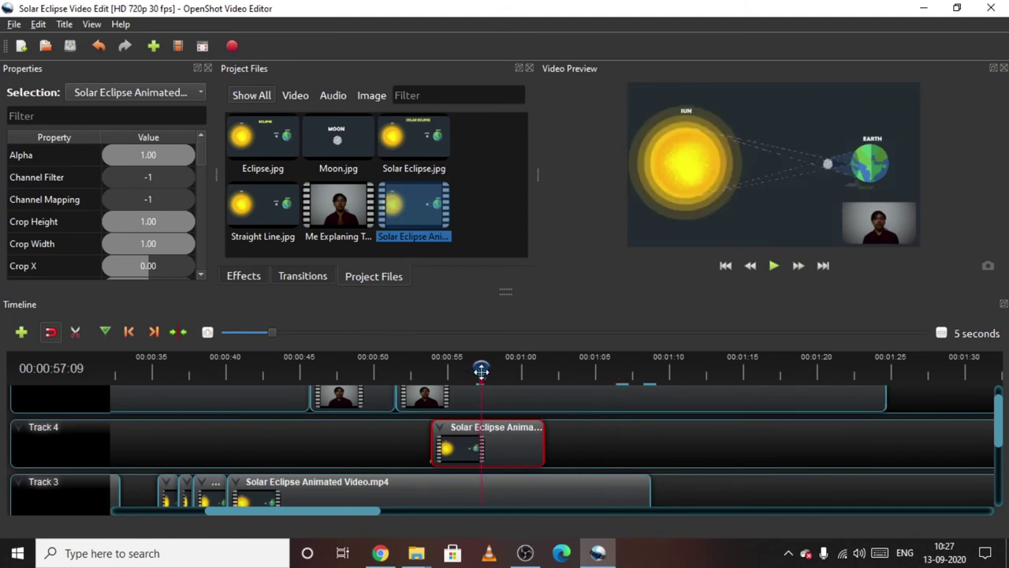
click(75, 331)
click(489, 440)
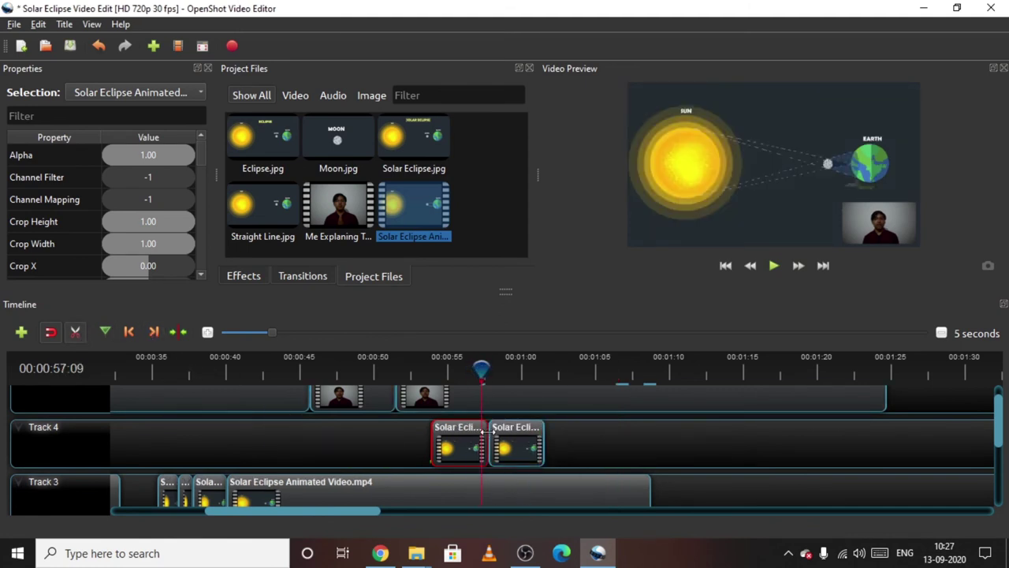
click(76, 332)
Step: Slow the second Track 4 animation piece to half speed, playing forward
right_click(500, 432)
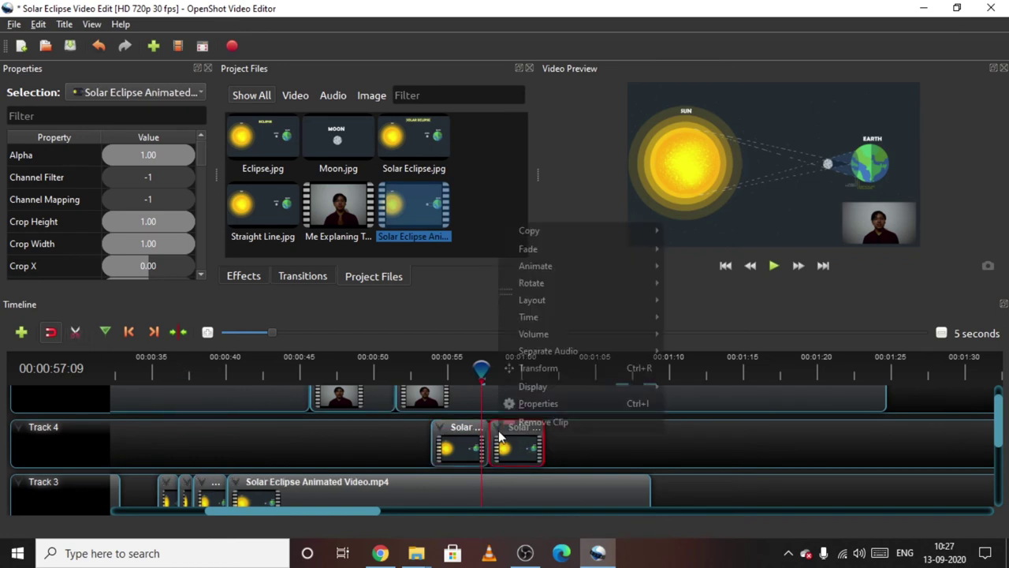
mouse_move(552, 324)
mouse_move(710, 369)
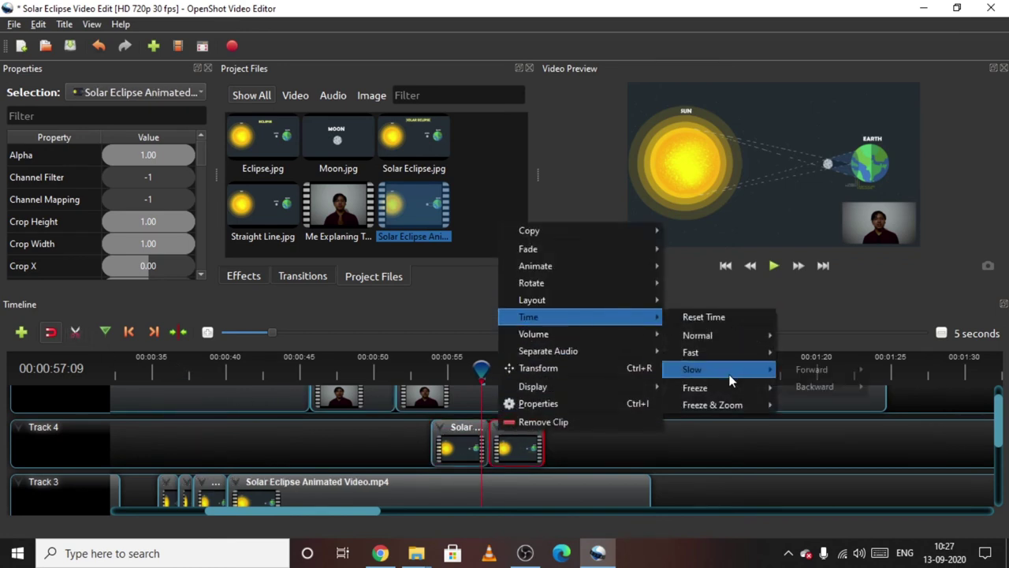
mouse_move(825, 371)
click(896, 378)
Step: Play the slowed Track 4 piece against the narration and find its ending cue at 00:01:06:04
key(space)
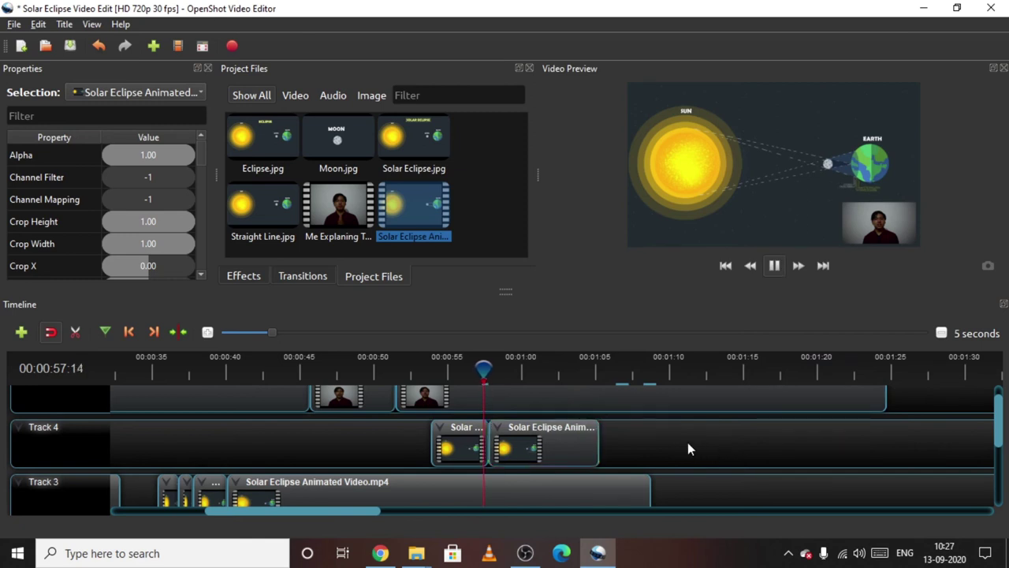
click(686, 443)
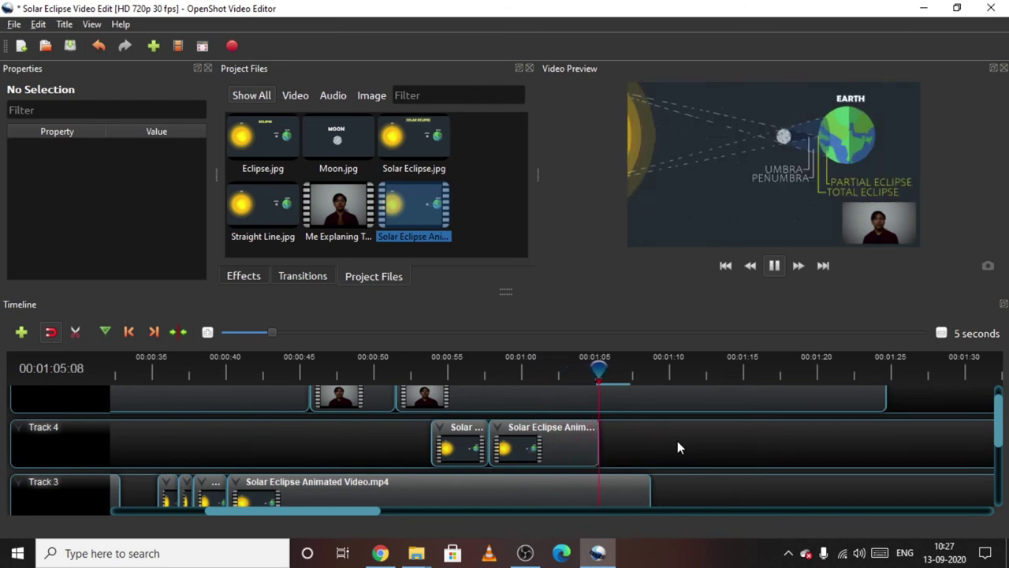
drag(611, 378, 583, 375)
key(space)
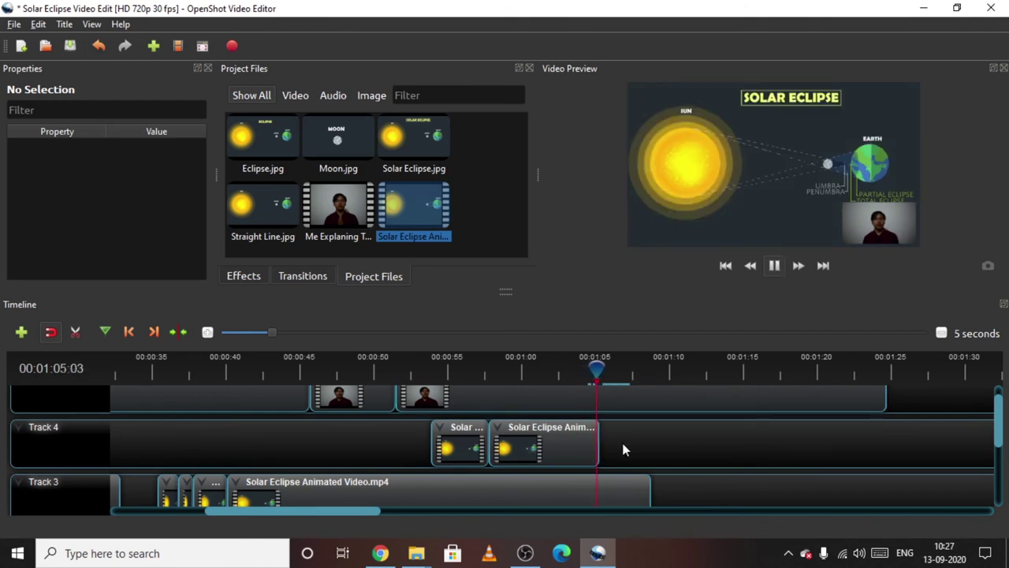
key(space)
drag(612, 389, 591, 375)
key(space)
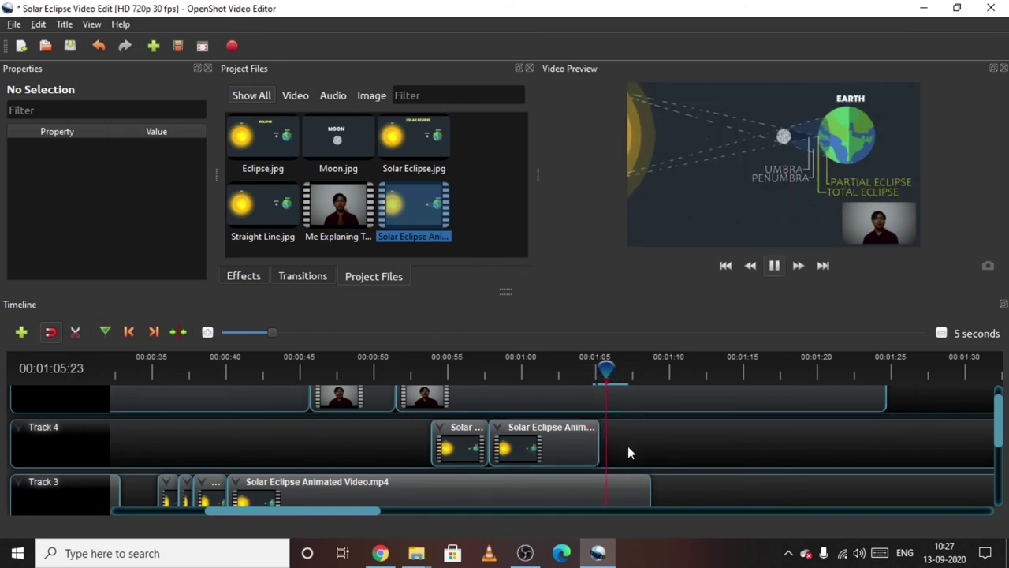
key(space)
Step: Move both Track 4 animation pieces together so the second one ends at 00:01:06:04
drag(649, 453, 431, 449)
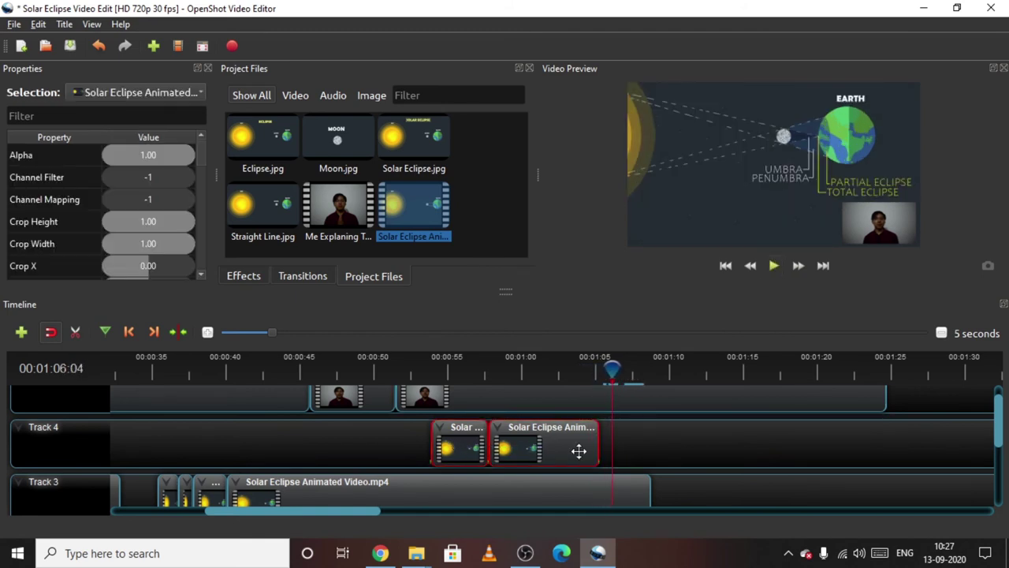
drag(577, 450, 585, 450)
click(541, 398)
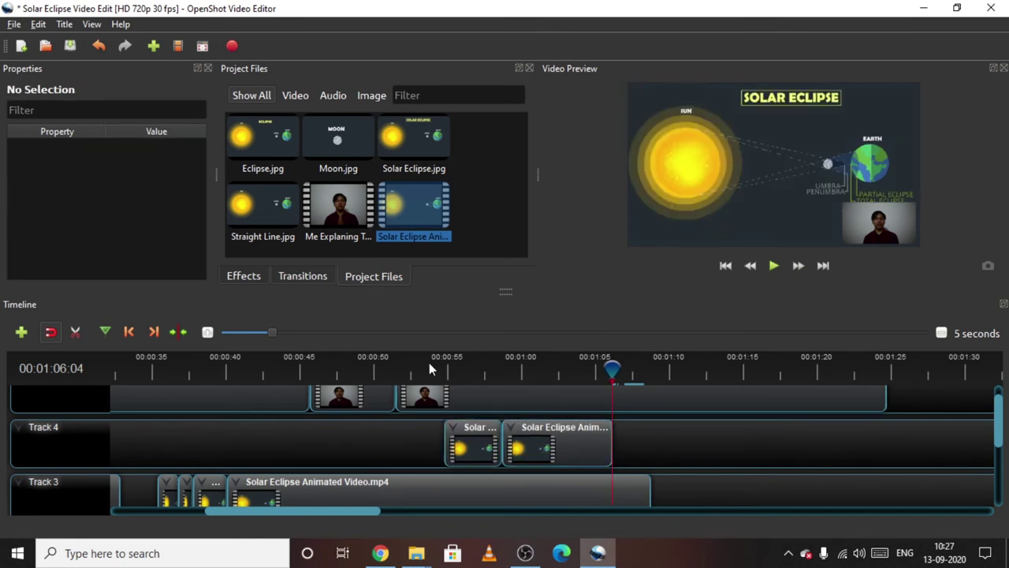
Step: Play the start of the moved Track 4 pieces from about 00:00:54 to 00:00:57:30
click(429, 368)
key(space)
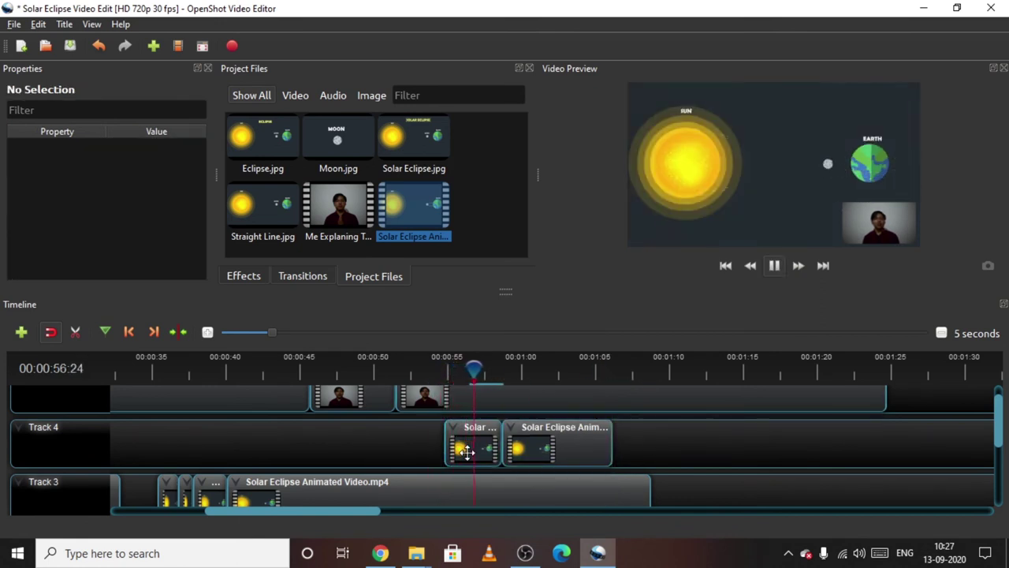
key(space)
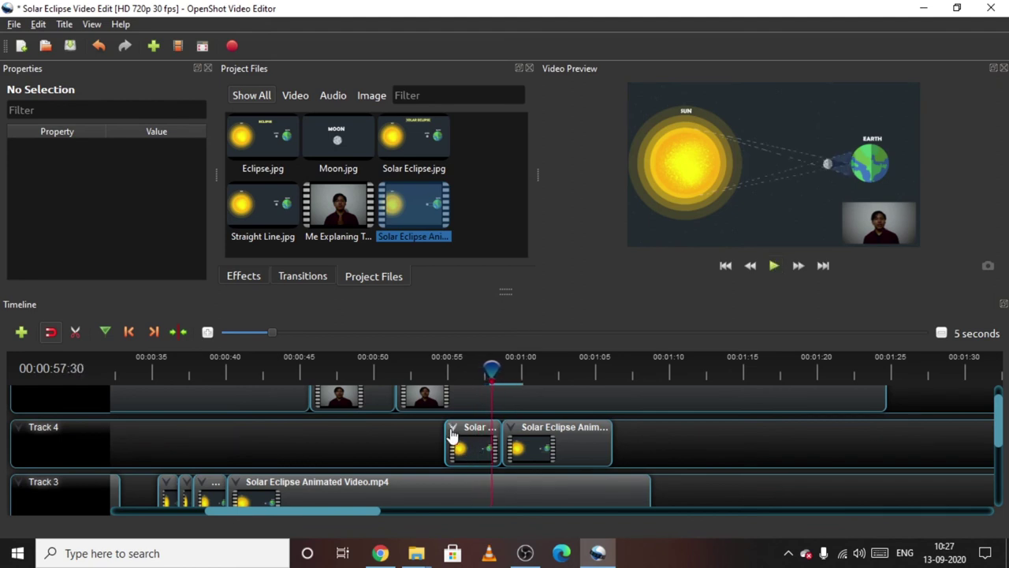
right_click(460, 426)
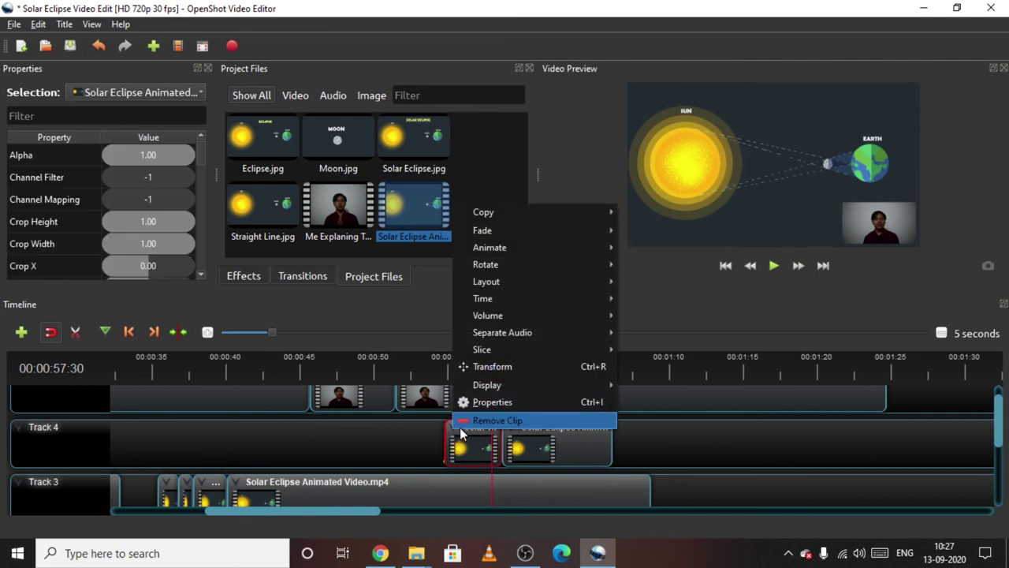
click(439, 429)
Step: Move both animation pieces from Track 4 down to Track 2 at the same time position
scroll(440, 429, down, 1)
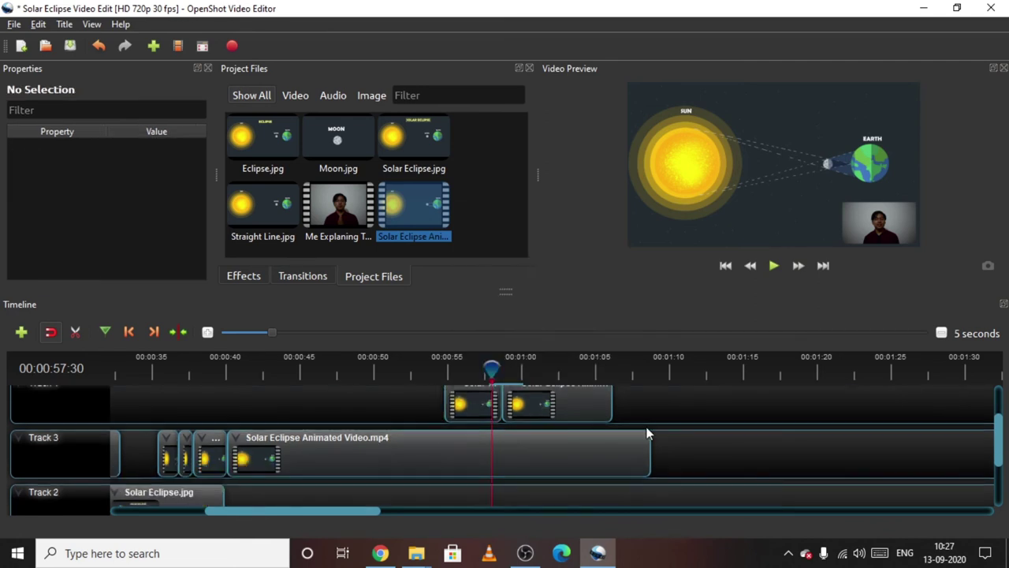
drag(647, 428, 479, 428)
scroll(464, 428, down, 1)
scroll(465, 428, up, 1)
scroll(481, 410, up, 2)
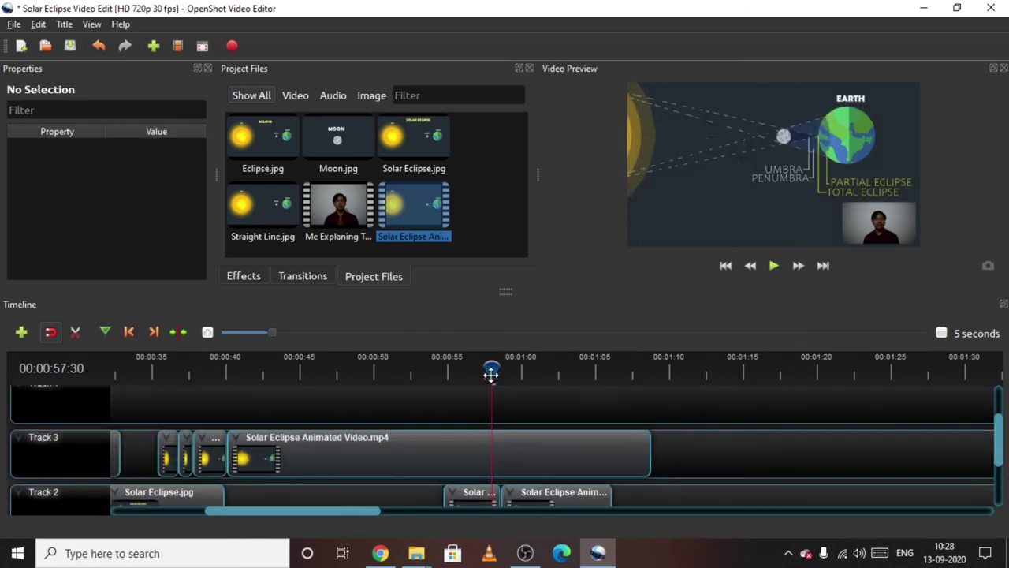
Step: Slice the long Track 3 animation clip at 00:00:55:13 and delete the part after the cut
drag(492, 369, 438, 381)
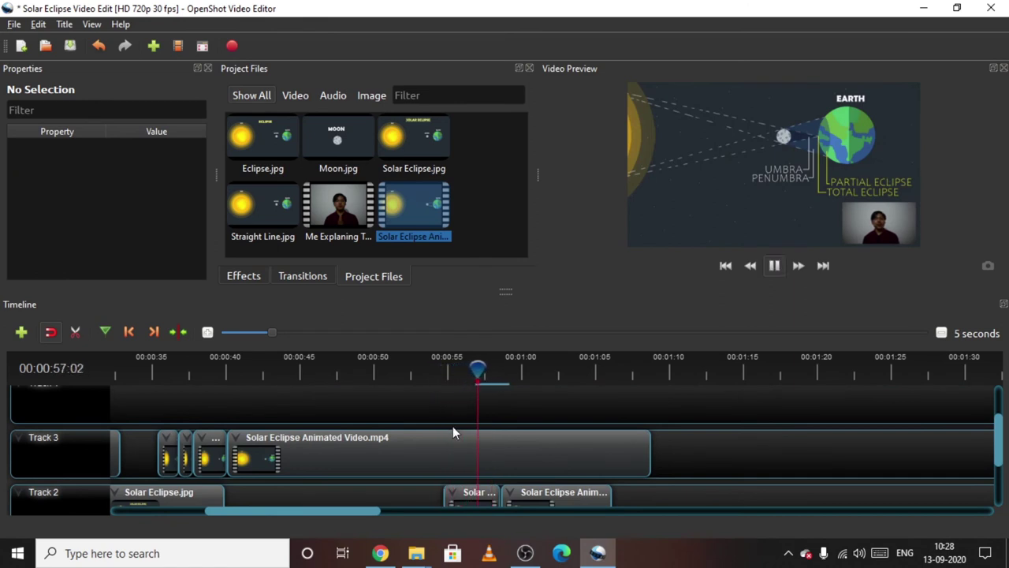
click(477, 369)
drag(442, 375, 453, 376)
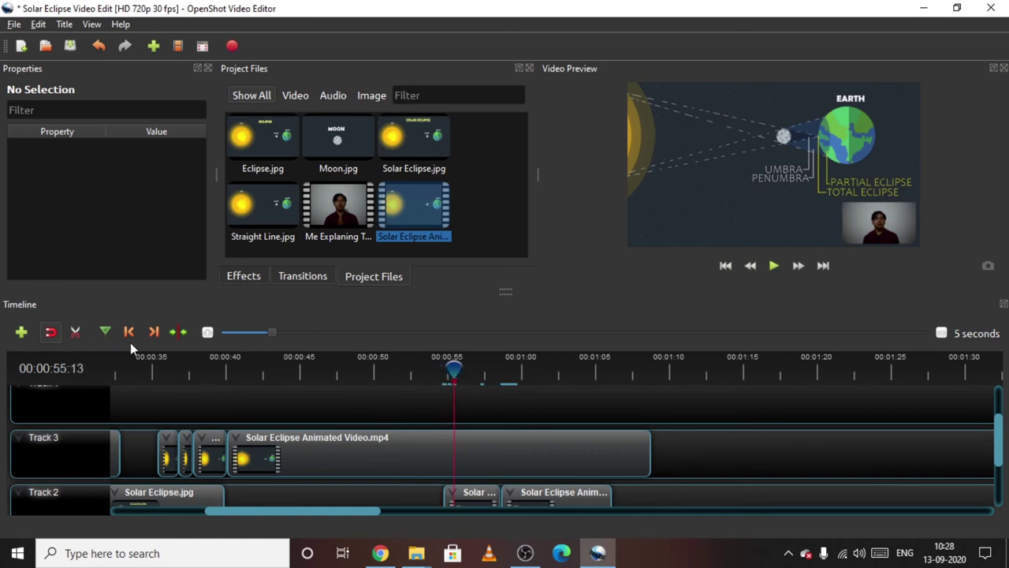
click(75, 332)
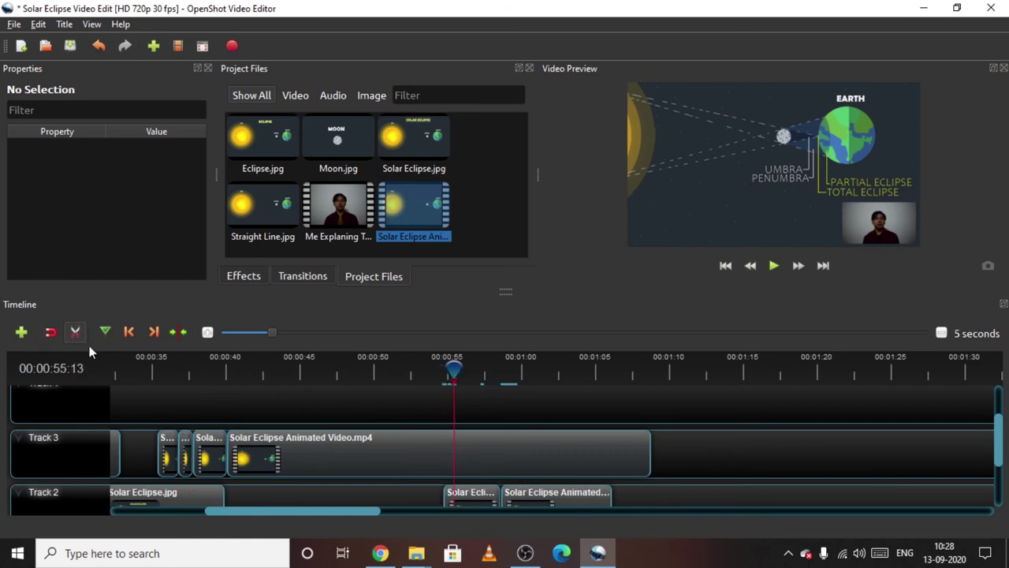
click(455, 446)
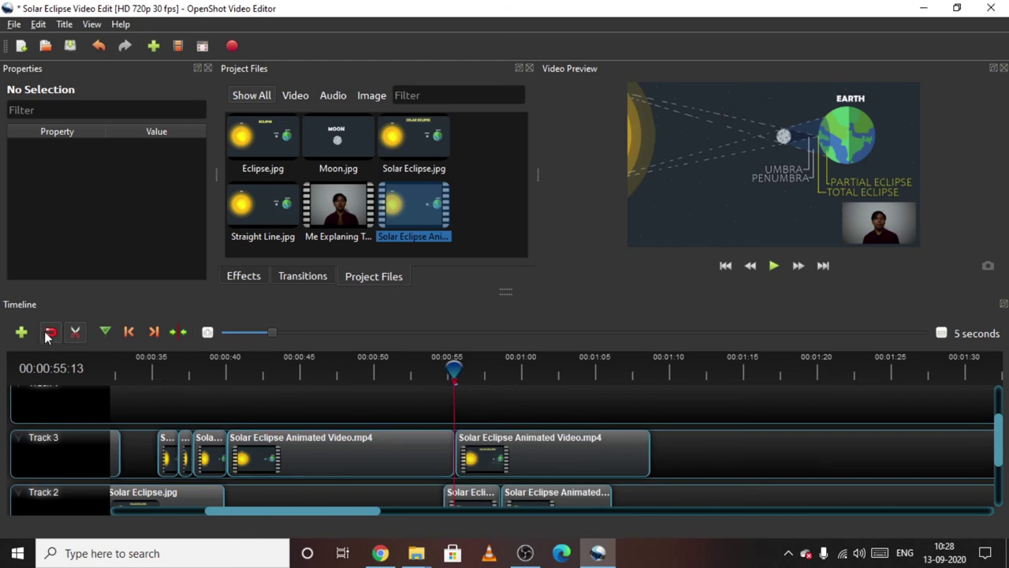
click(75, 332)
click(514, 458)
key(Delete)
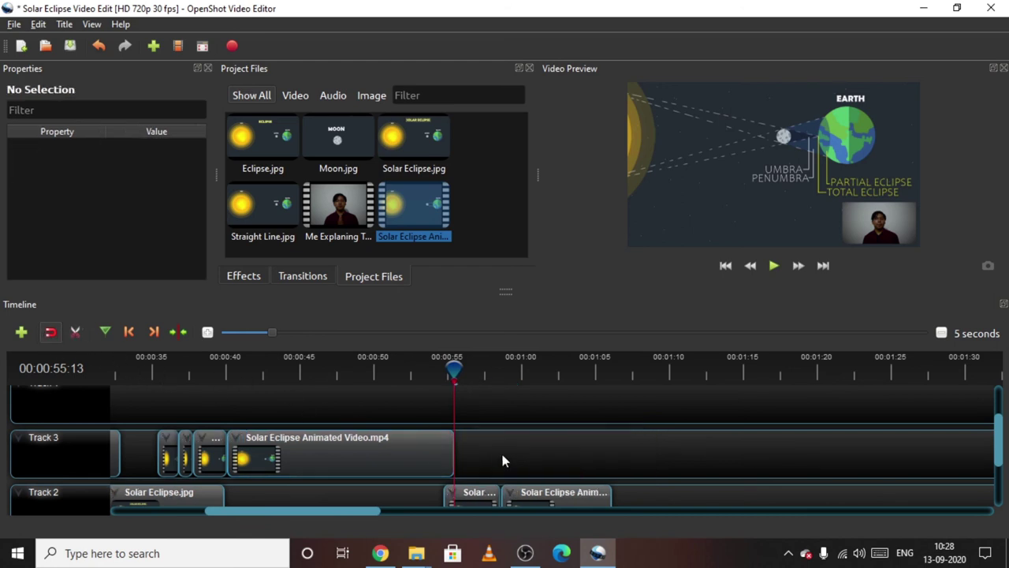
Step: Give the long Track 3 animation clip an end-of-clip Center to Left animation
drag(449, 371, 430, 368)
click(386, 445)
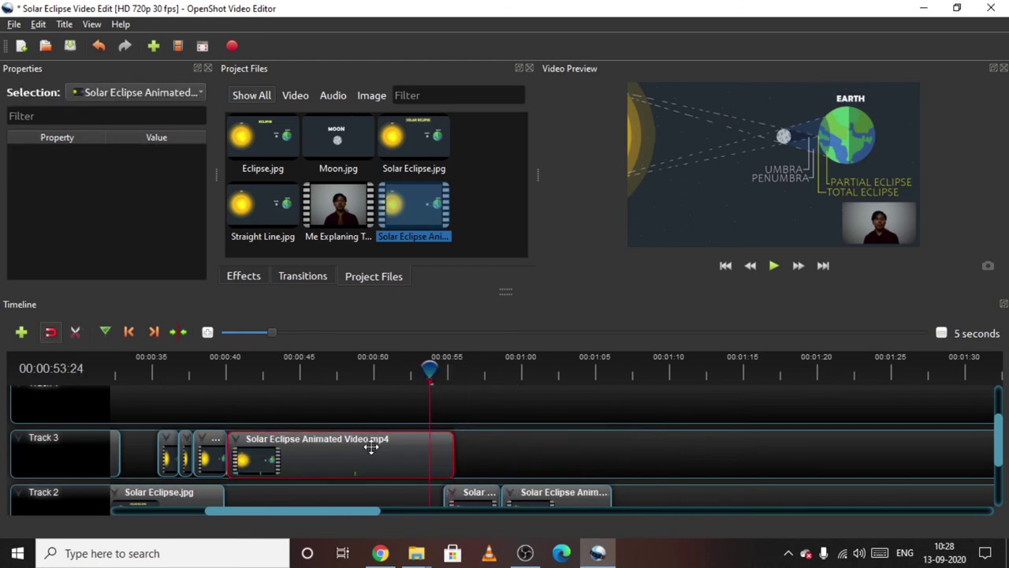
right_click(241, 444)
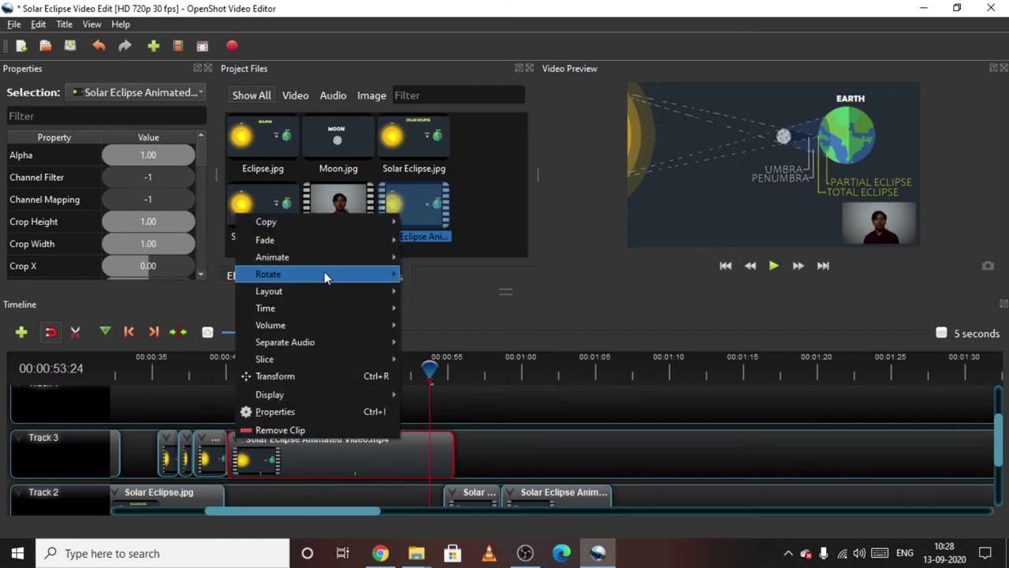
mouse_move(323, 261)
mouse_move(447, 293)
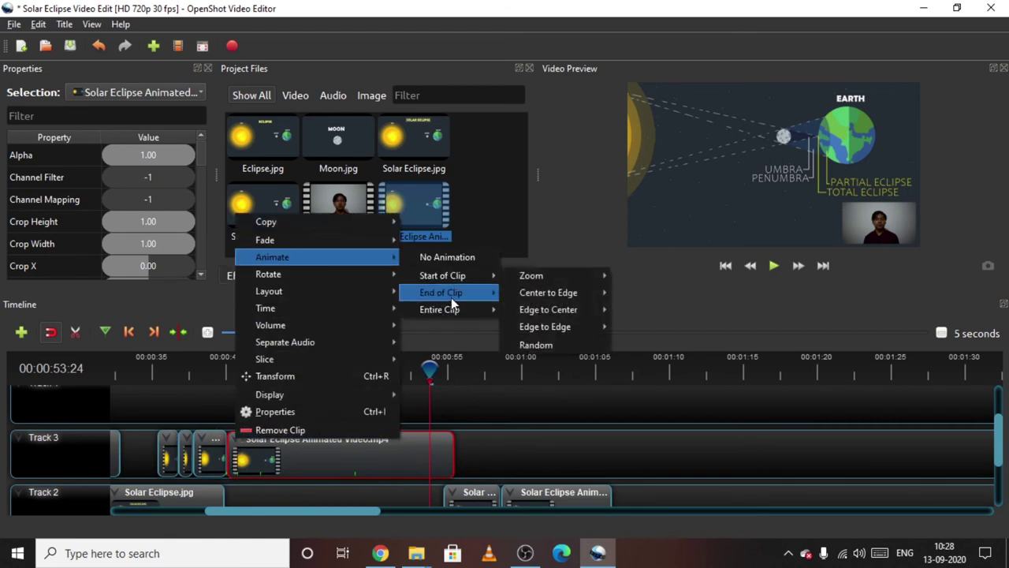
mouse_move(539, 298)
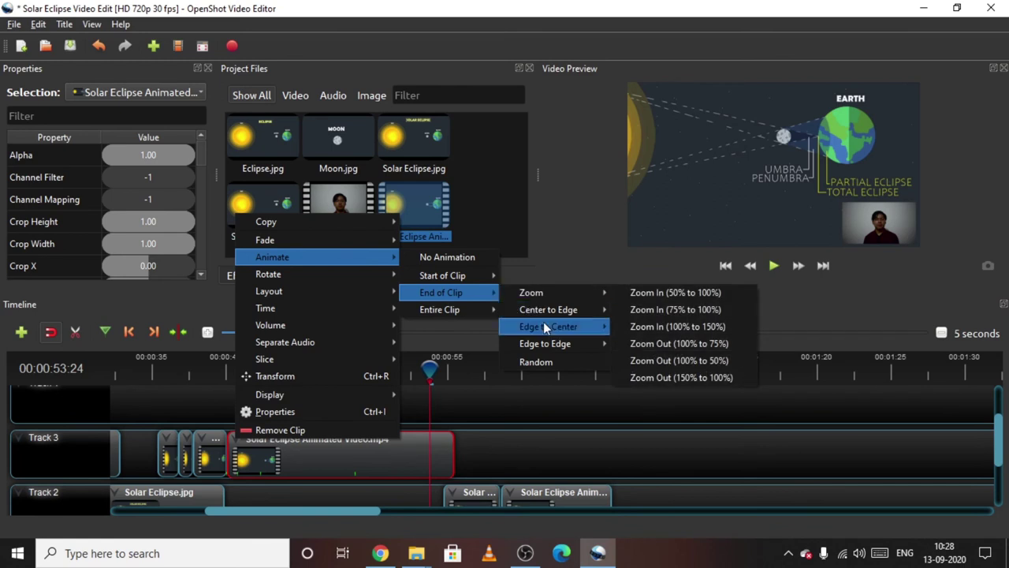
mouse_move(552, 344)
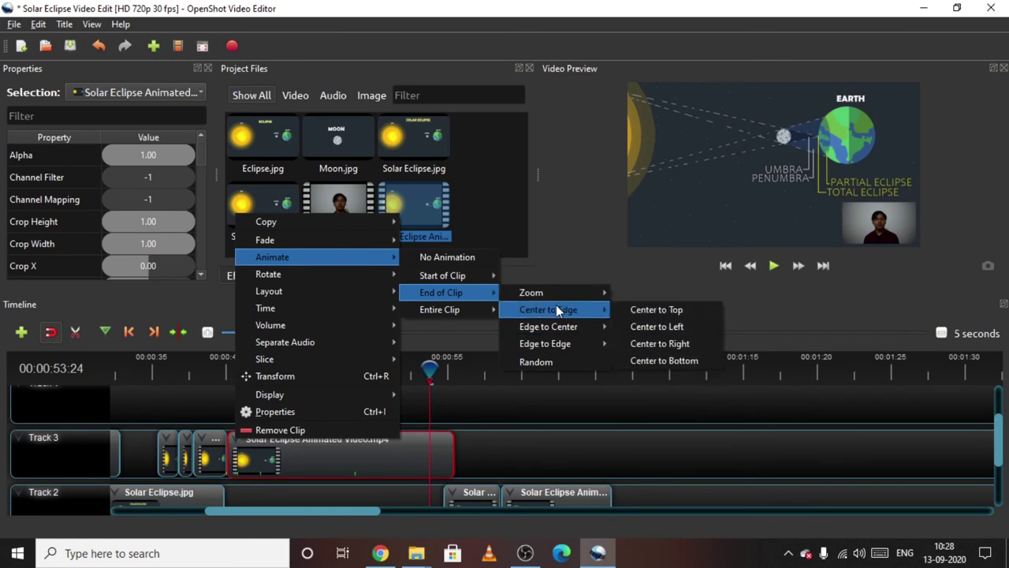
click(670, 327)
Step: Shift both Track 2 animation pieces slightly earlier so the first starts at about 00:00:54:15
drag(664, 495, 453, 500)
scroll(483, 456, down, 1)
drag(481, 456, 476, 456)
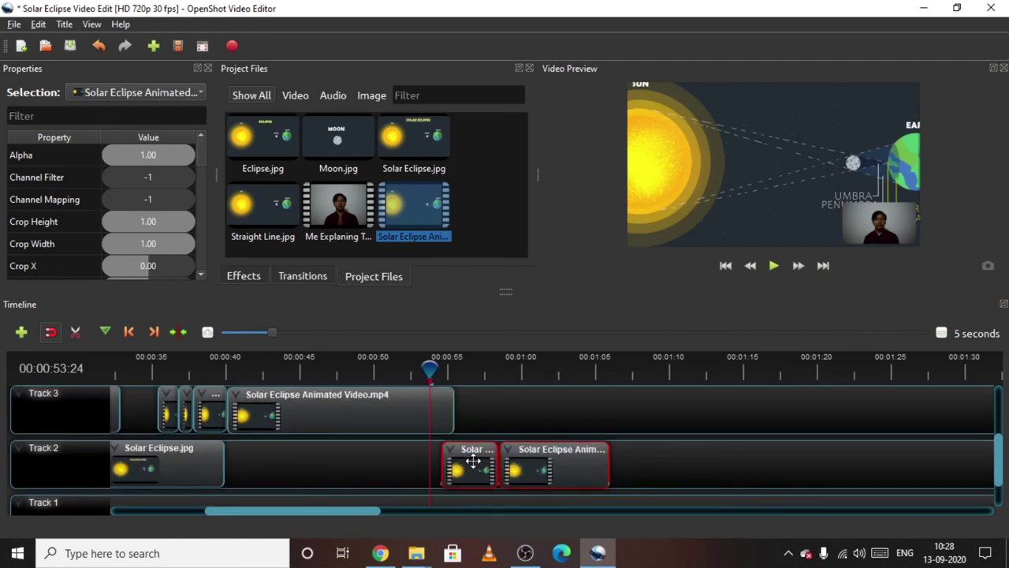
Step: Play the handover from Track 3 to the Track 2 pieces and return the playhead to their end at 00:01:05:24
click(445, 422)
key(space)
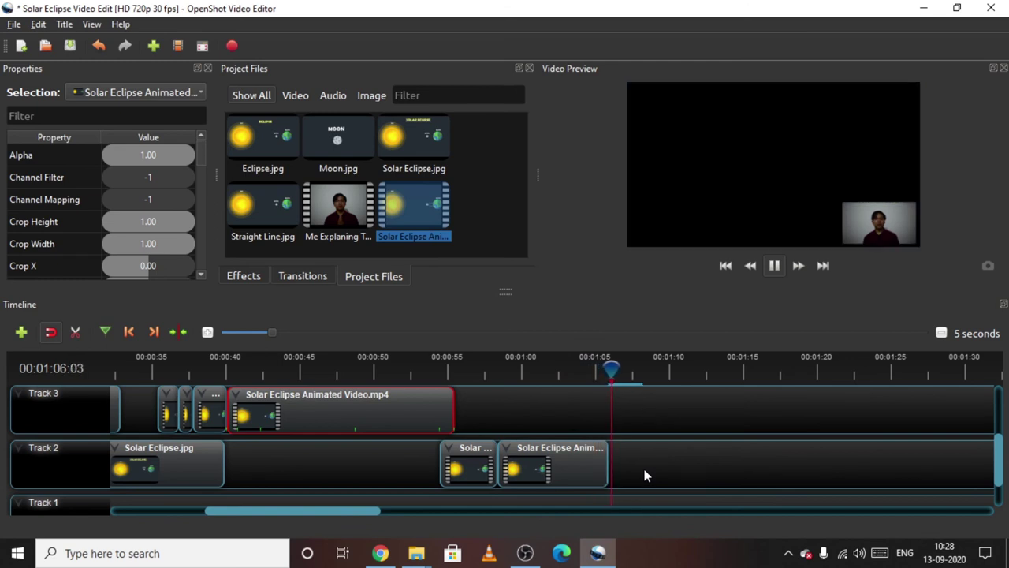
key(space)
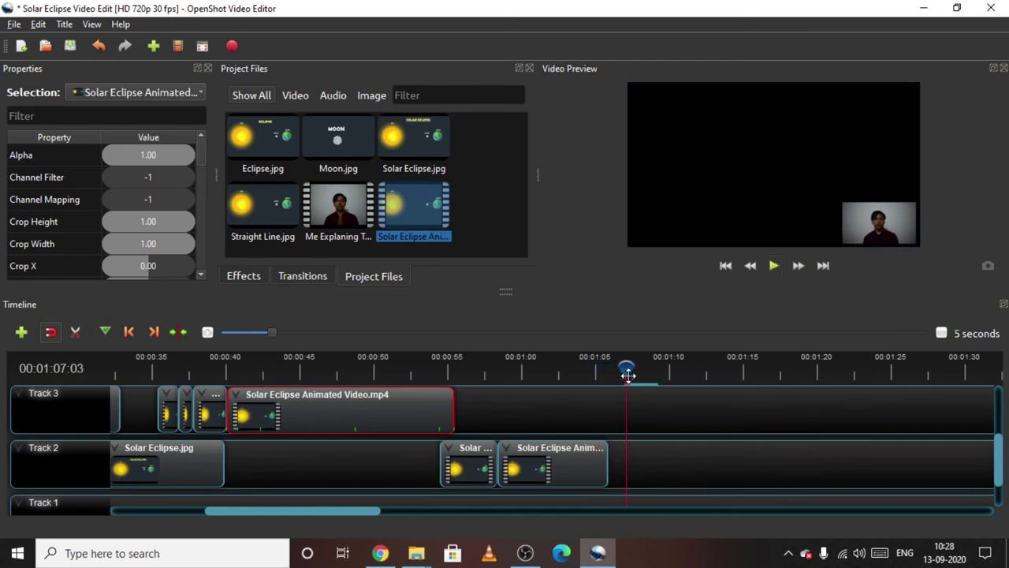
drag(627, 378, 598, 377)
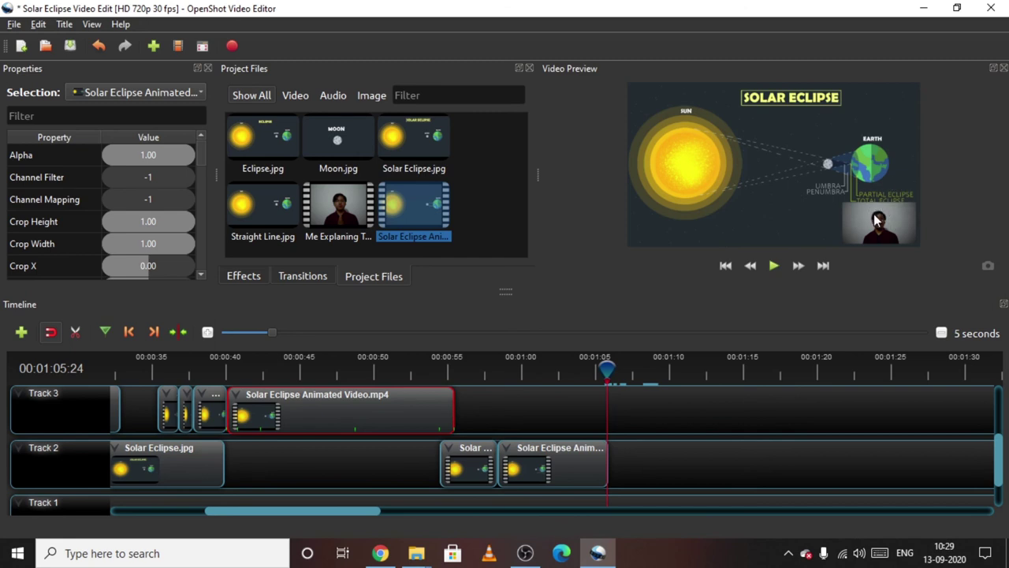
Step: Select the last presenter clip on Track 5 and bring its location and scale properties into view
scroll(608, 441, up, 2)
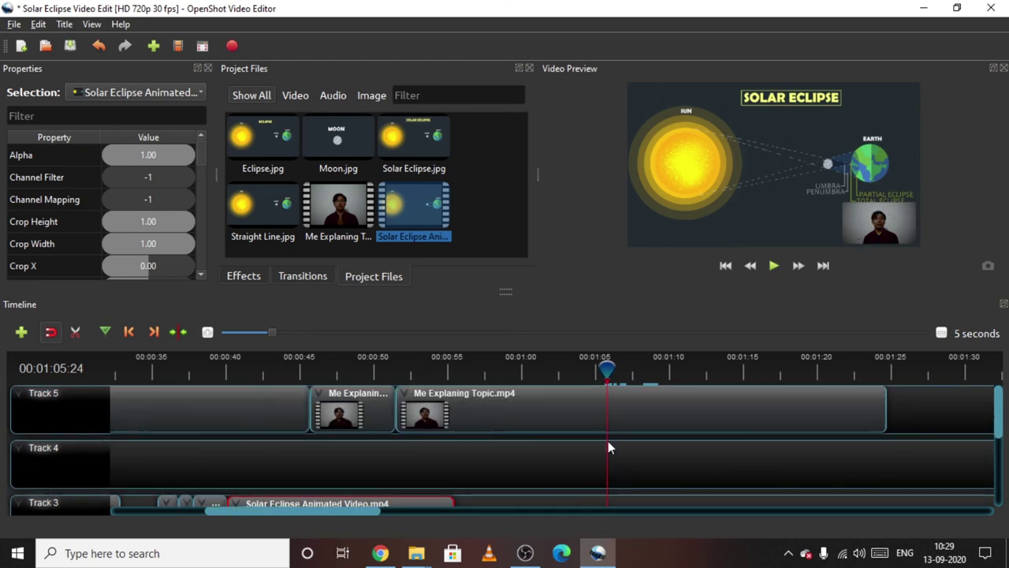
scroll(608, 441, down, 2)
scroll(608, 440, up, 2)
click(602, 420)
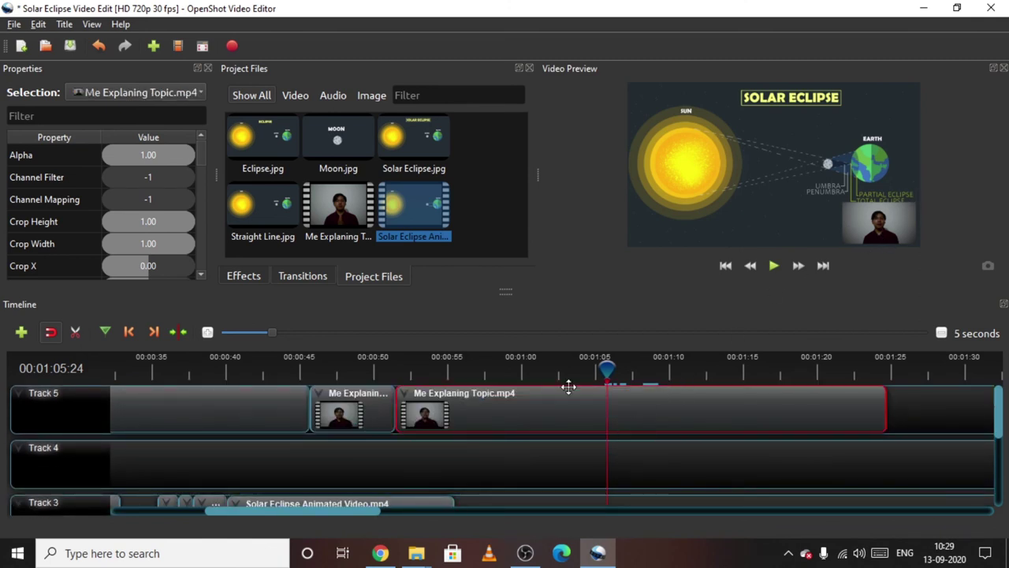
scroll(587, 392, down, 1)
scroll(161, 221, down, 5)
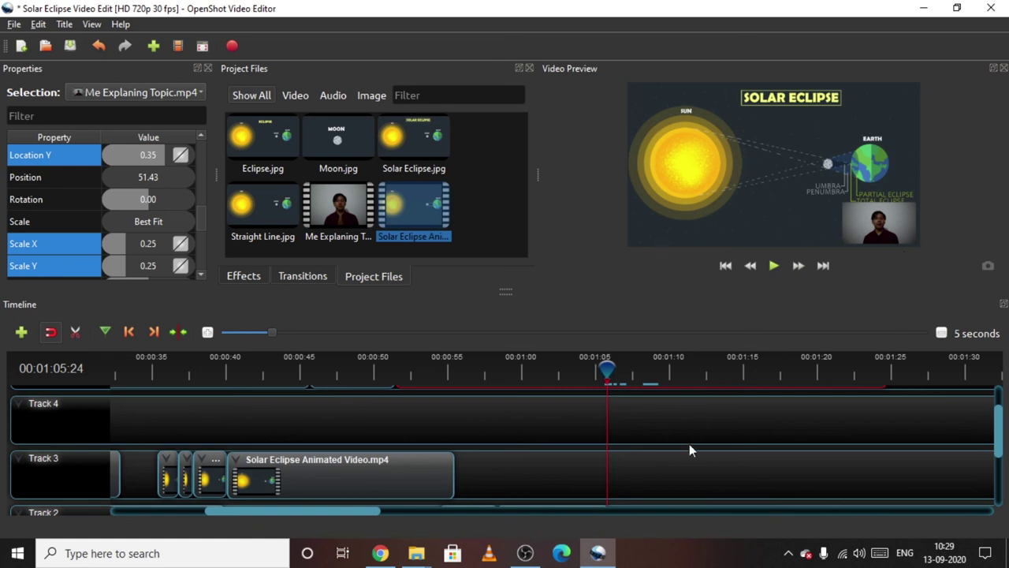
Step: Step the playhead back through the last Track 2 animation piece and place it at its start, 00:00:58:11
scroll(689, 449, up, 1)
scroll(617, 433, down, 3)
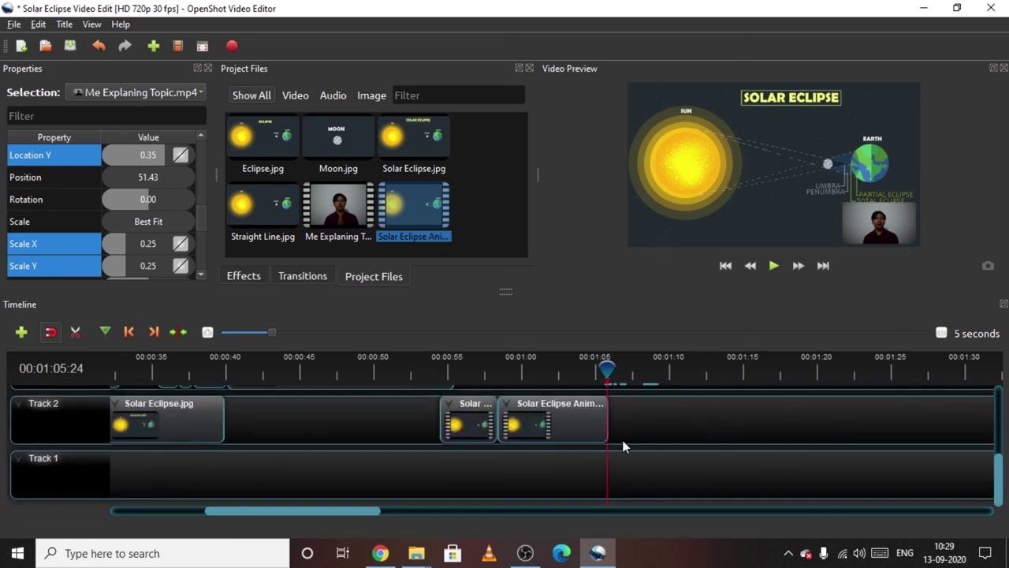
key(Left)
key(Left)
key(Left)
key(Left)
key(Left)
key(Left)
key(Left)
key(Left)
key(Left)
key(Left)
key(Left)
key(Left)
key(Left)
key(Left)
key(Left)
key(Left)
key(Left)
key(Left)
key(Left)
key(Left)
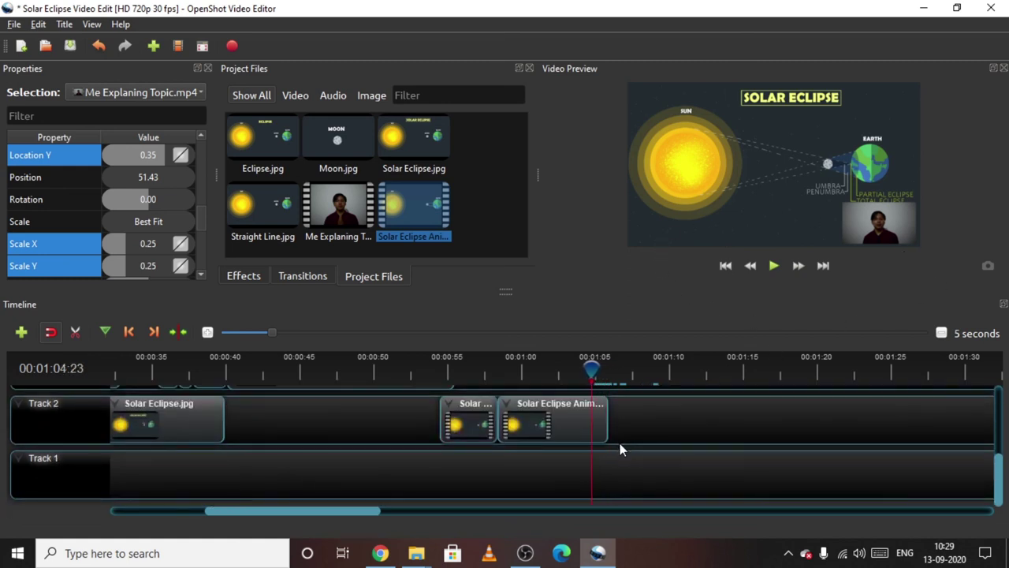
key(Left)
key(Left)
key(Left)
key(Left)
key(Left)
key(Left)
key(Left)
key(Left)
key(Left)
key(Left)
key(Left)
key(Left)
key(Left)
key(Left)
key(Left)
key(Left)
key(Left)
key(Left)
key(Left)
key(Left)
key(Left)
key(Left)
key(Left)
key(Left)
key(Left)
key(Left)
key(Left)
key(Left)
key(Left)
key(Left)
key(Left)
key(Left)
key(Left)
key(Left)
key(Left)
key(Left)
key(Left)
key(Left)
key(Left)
key(Left)
key(Left)
key(Left)
key(Left)
key(Left)
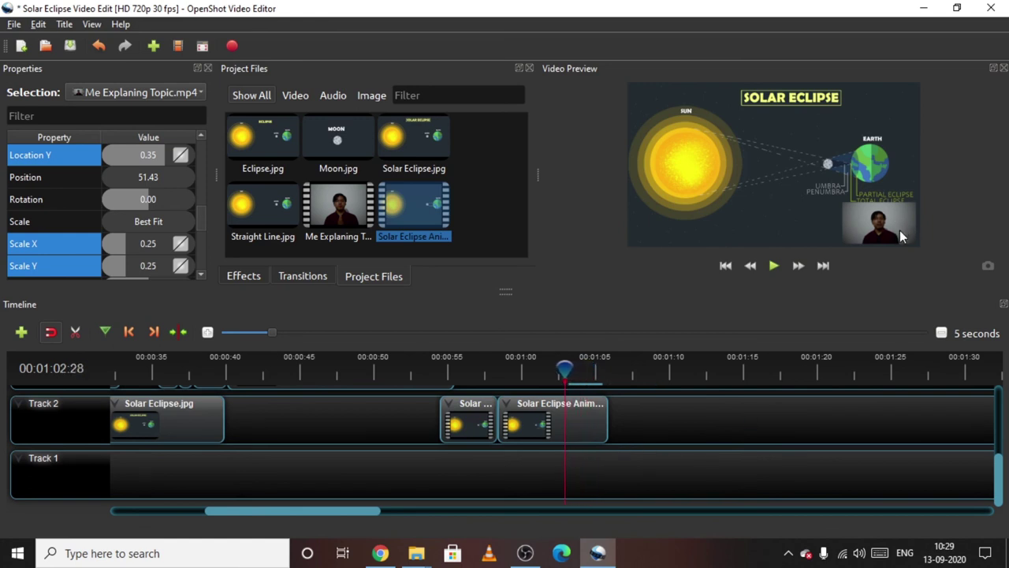
drag(524, 379, 498, 376)
Step: Set Scale X and Scale Y of the last Track 5 presenter clip to 0.20 at 00:00:58:11
scroll(536, 410, up, 3)
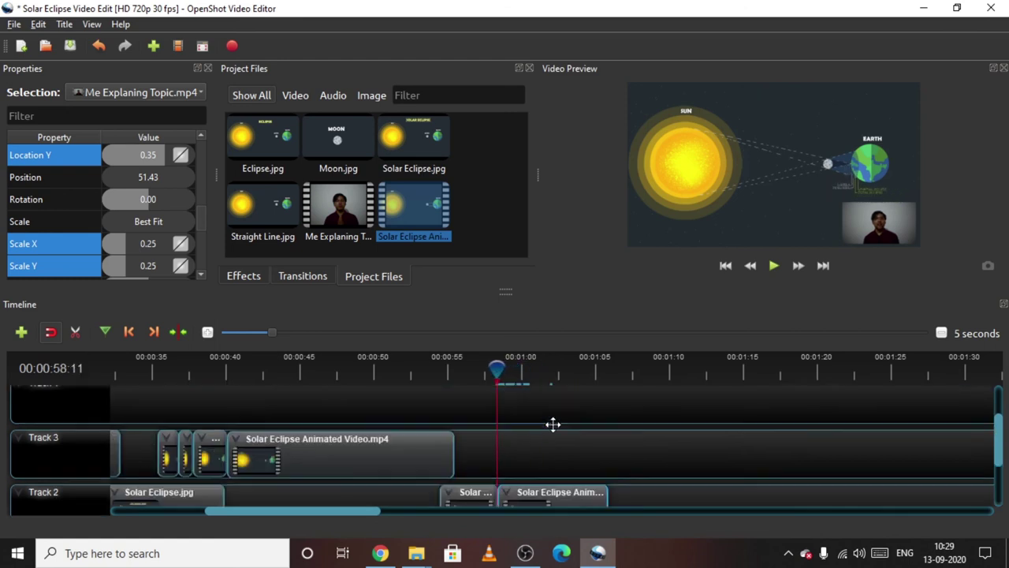
scroll(156, 217, down, 3)
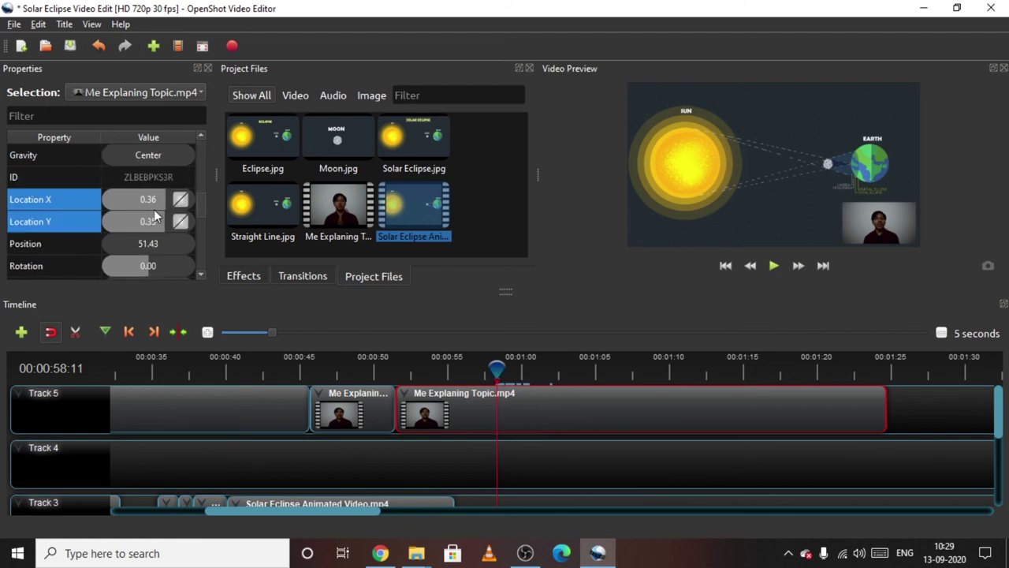
scroll(154, 213, down, 2)
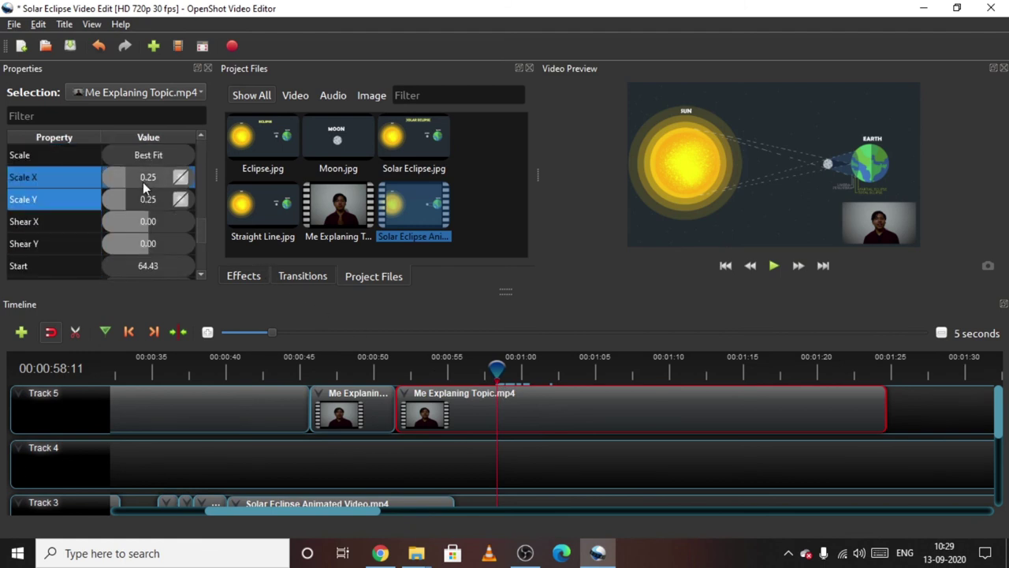
drag(141, 183, 122, 182)
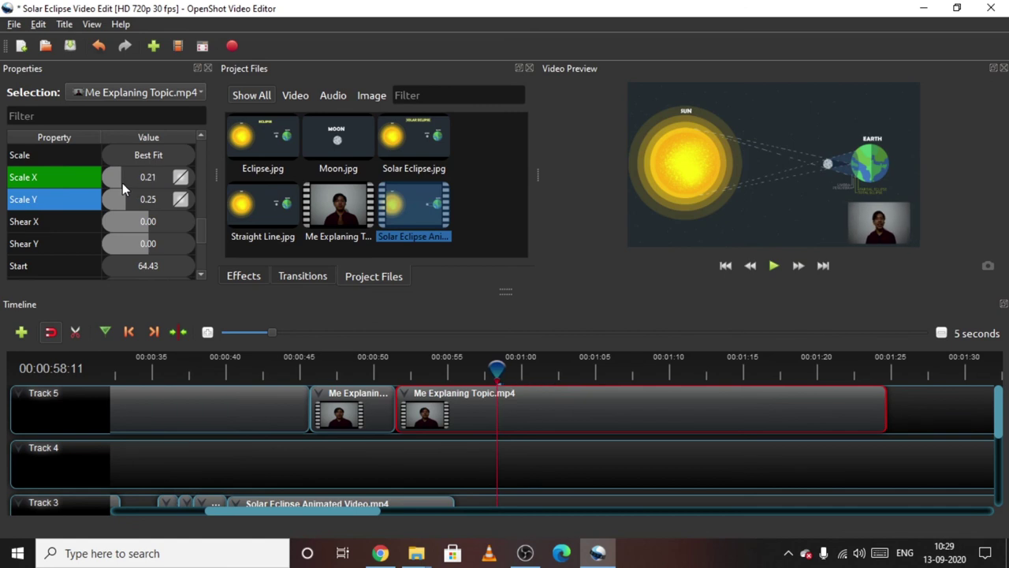
double_click(123, 183)
text(0.2)
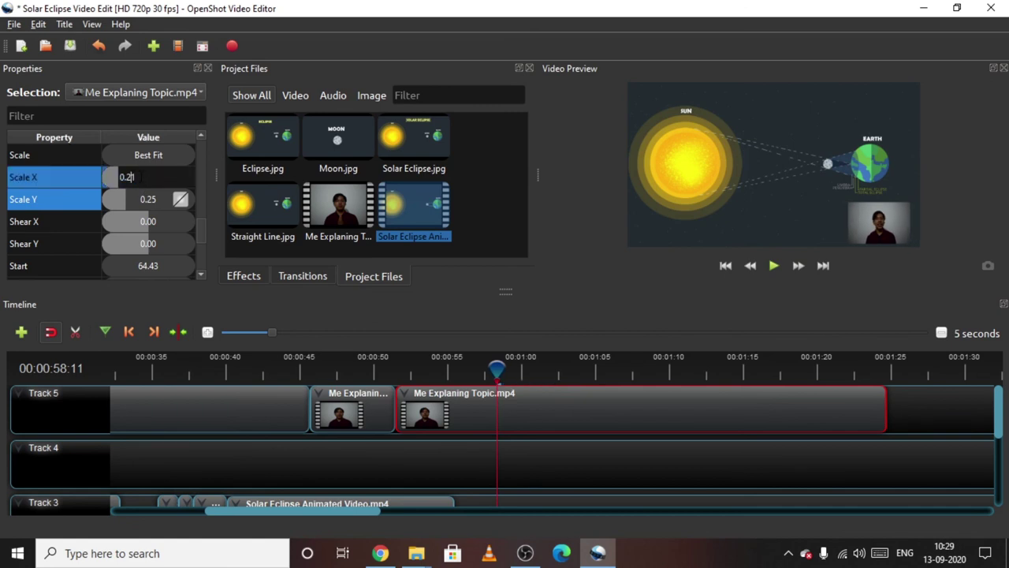
key(Tab)
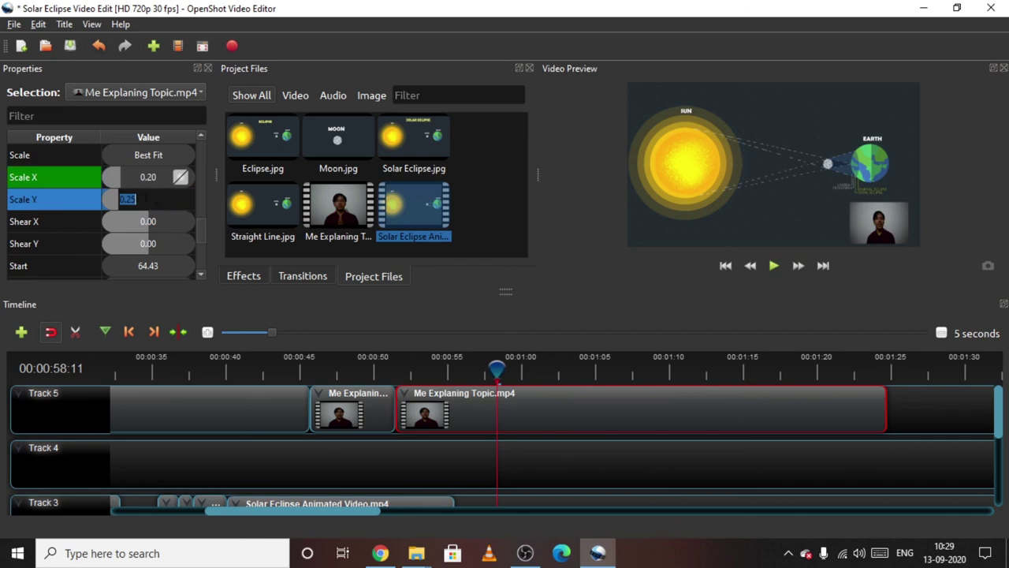
click(616, 462)
click(594, 421)
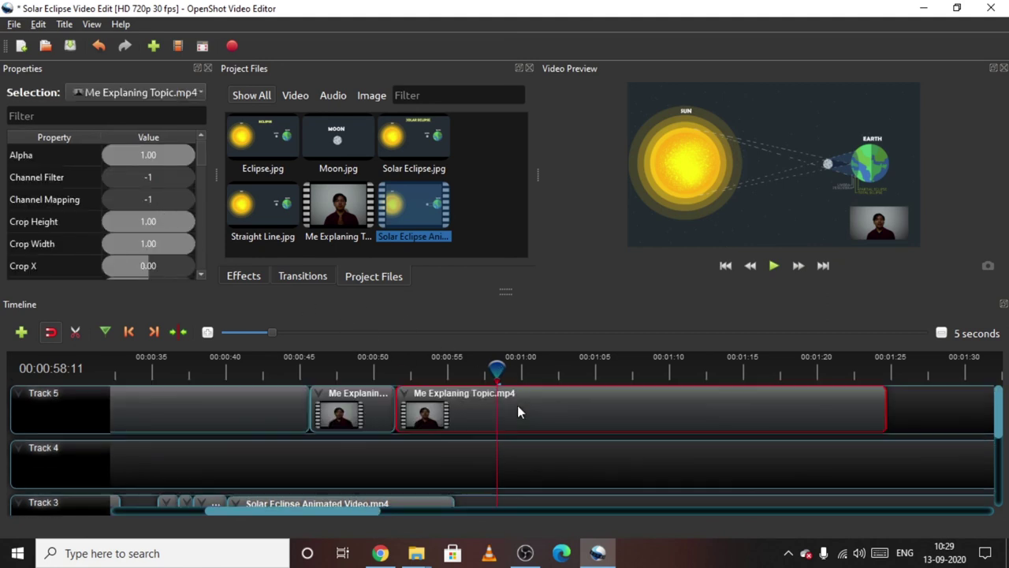
Step: Check the presenter clip's properties at the playhead and save the project
mouse_move(496, 369)
mouse_down()
mouse_move(463, 372)
mouse_move(496, 370)
mouse_up()
scroll(138, 207, down, 7)
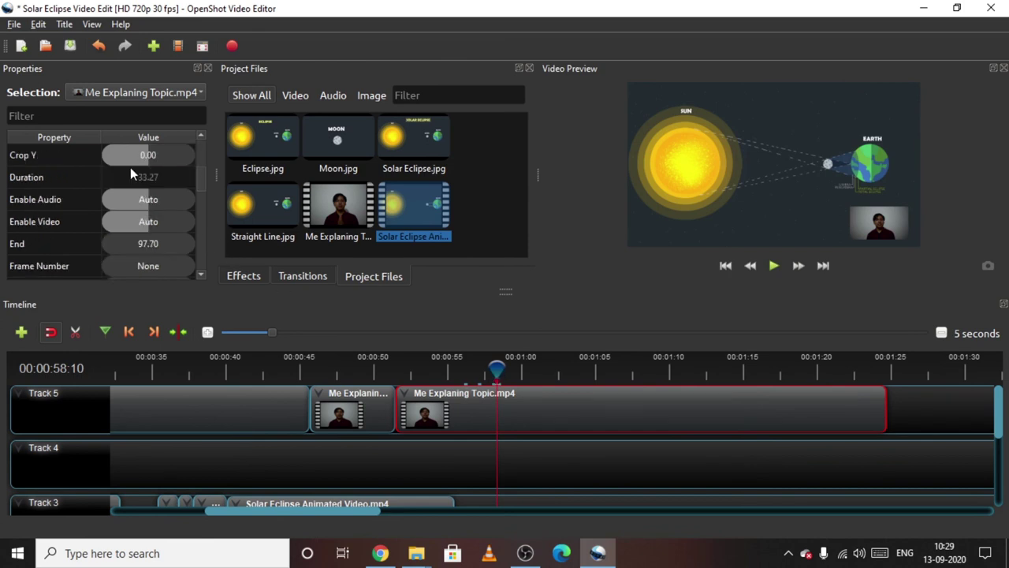
scroll(158, 192, down, 1)
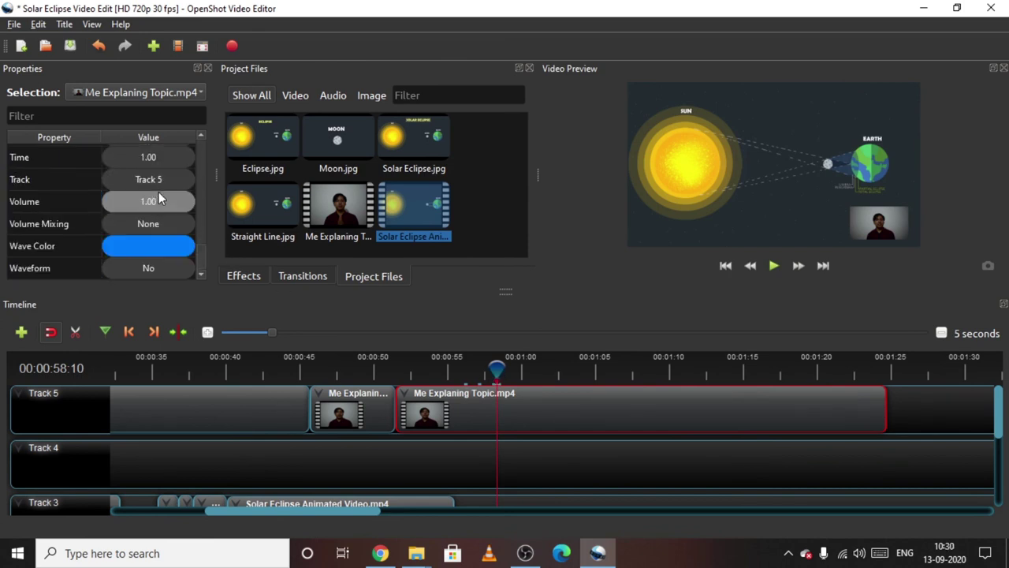
scroll(157, 198, up, 2)
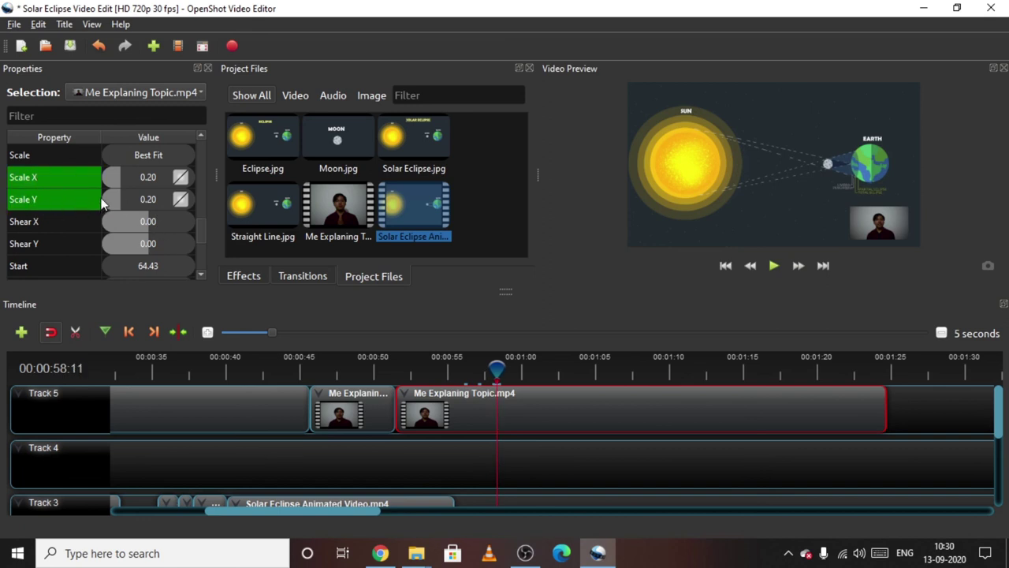
scroll(182, 240, up, 6)
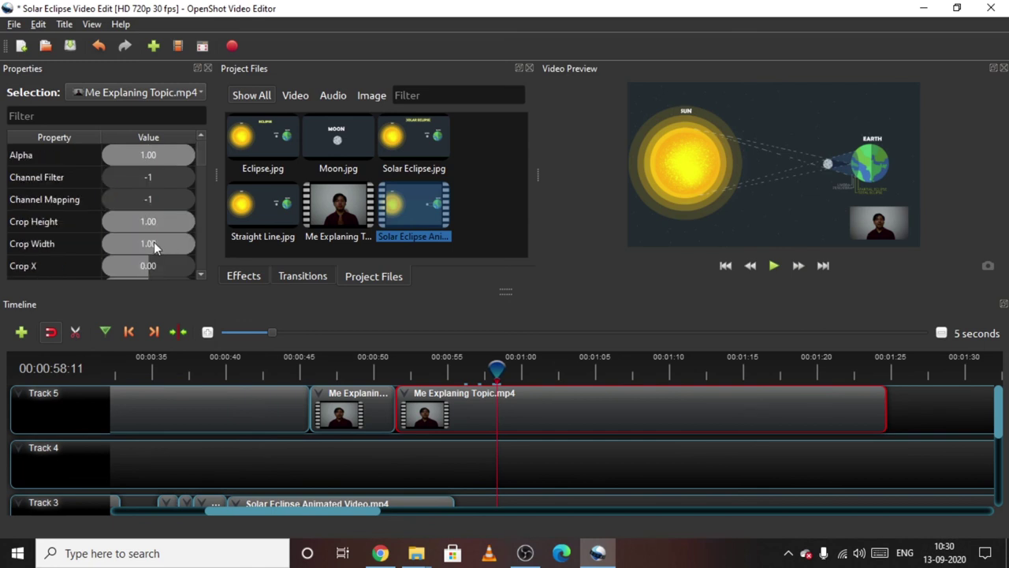
scroll(154, 243, down, 3)
scroll(154, 242, up, 1)
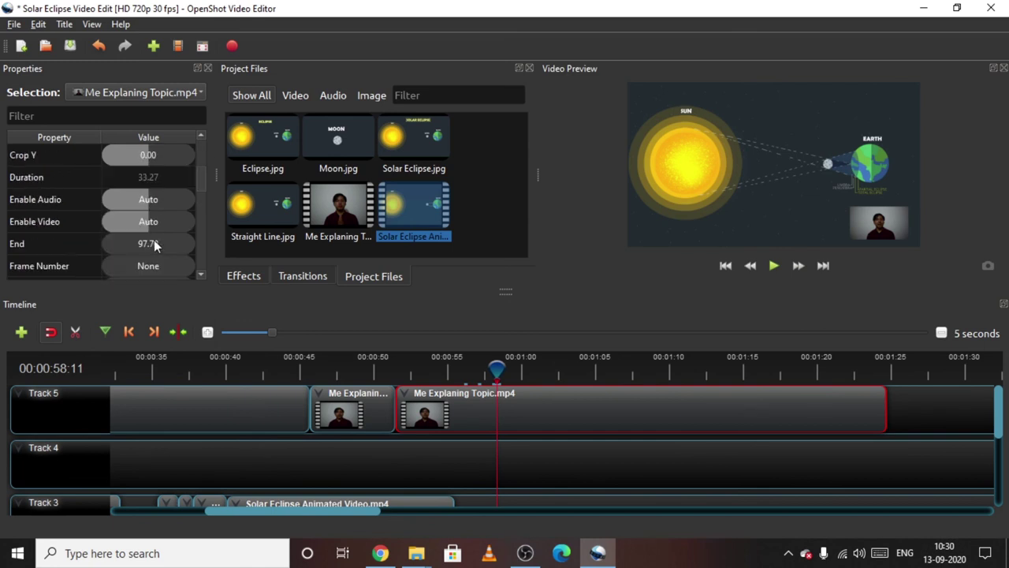
key(ctrl+s)
Step: Move the presenter overlay further into the frame's lower-right corner with Location Y 0.39 and Location X 0.39
scroll(154, 242, up, 1)
scroll(150, 237, down, 4)
scroll(138, 221, up, 1)
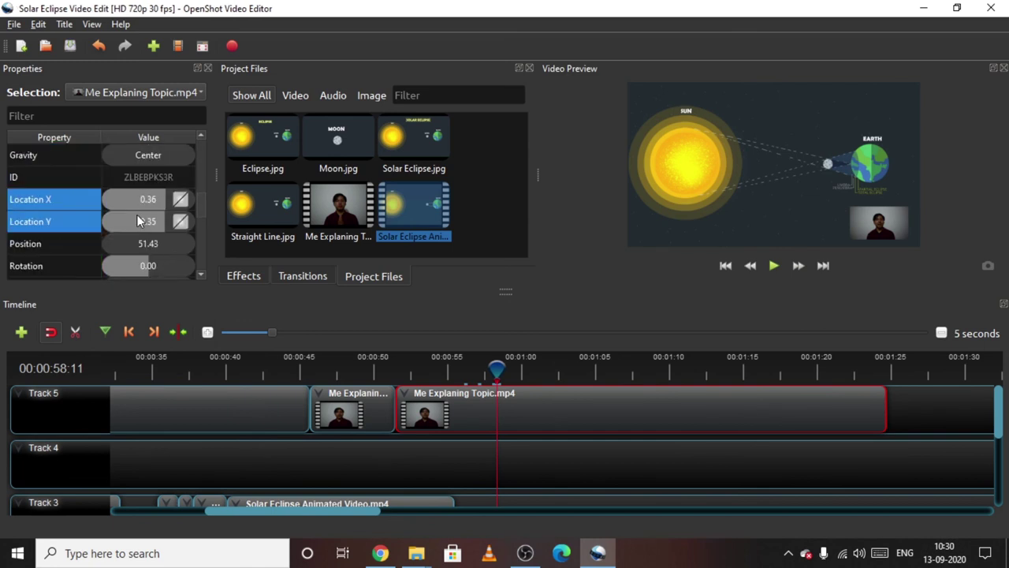
click(157, 224)
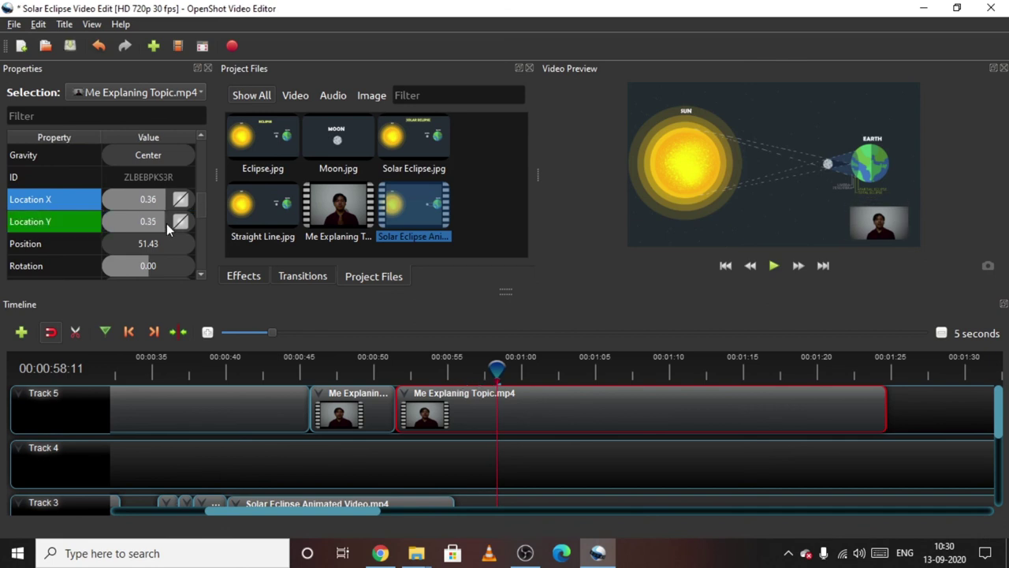
drag(167, 223, 167, 230)
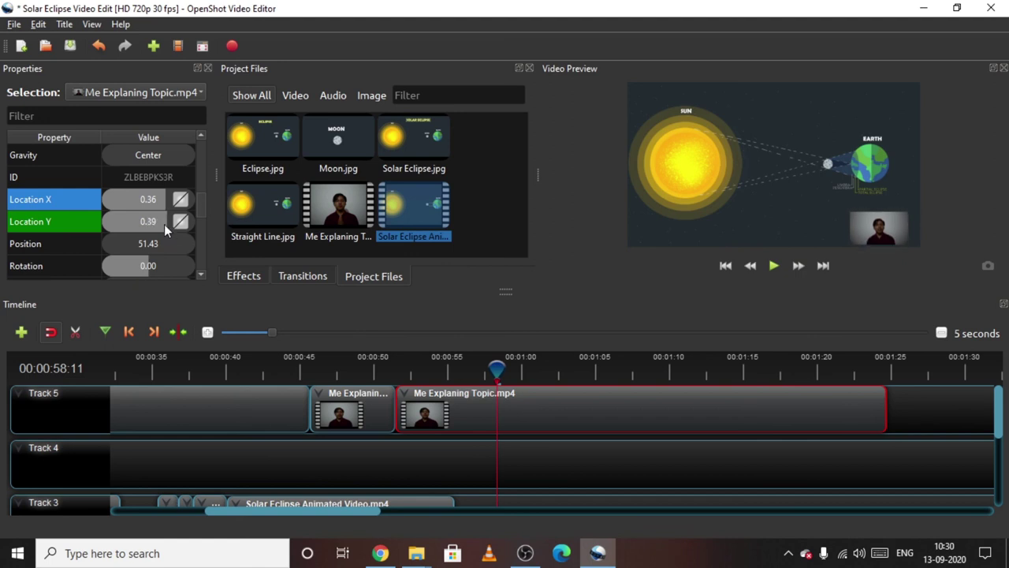
drag(162, 207, 168, 214)
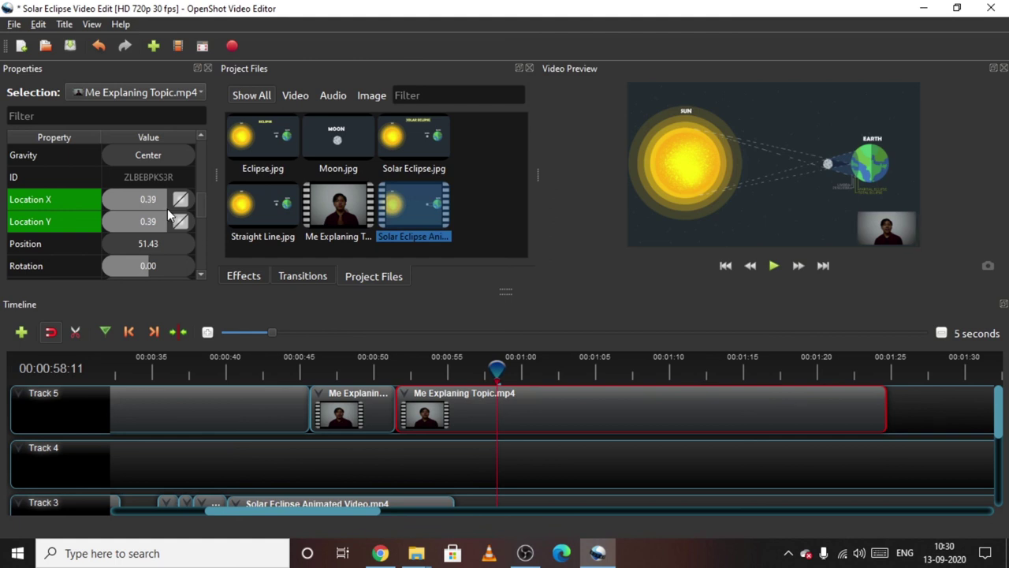
Step: Try a Location X of 0.40 for the presenter overlay
double_click(159, 203)
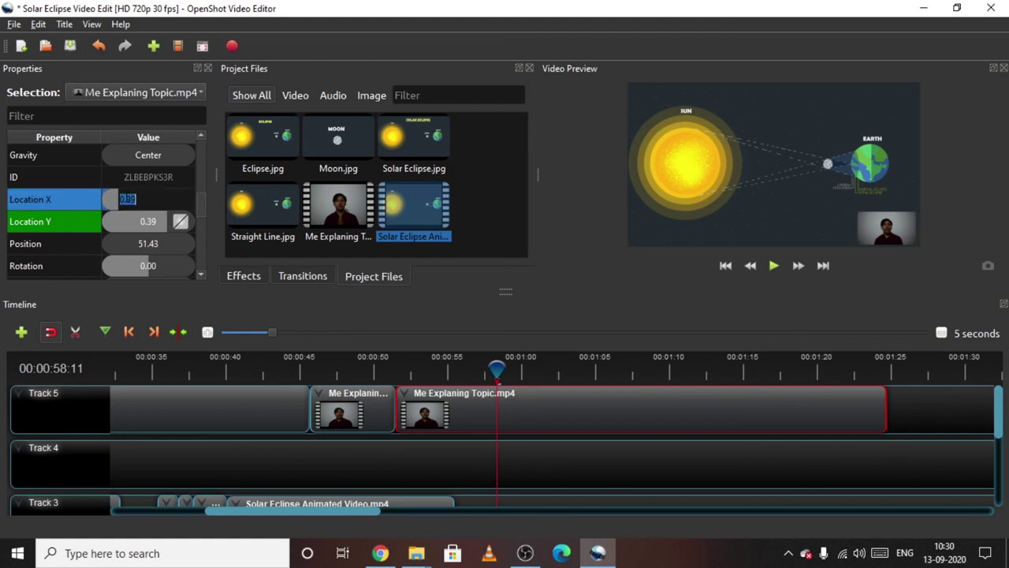
drag(124, 199, 146, 198)
click(128, 198)
text(40)
key(Return)
Step: Set the presenter overlay's Location X to 0.39 and save the project
double_click(133, 203)
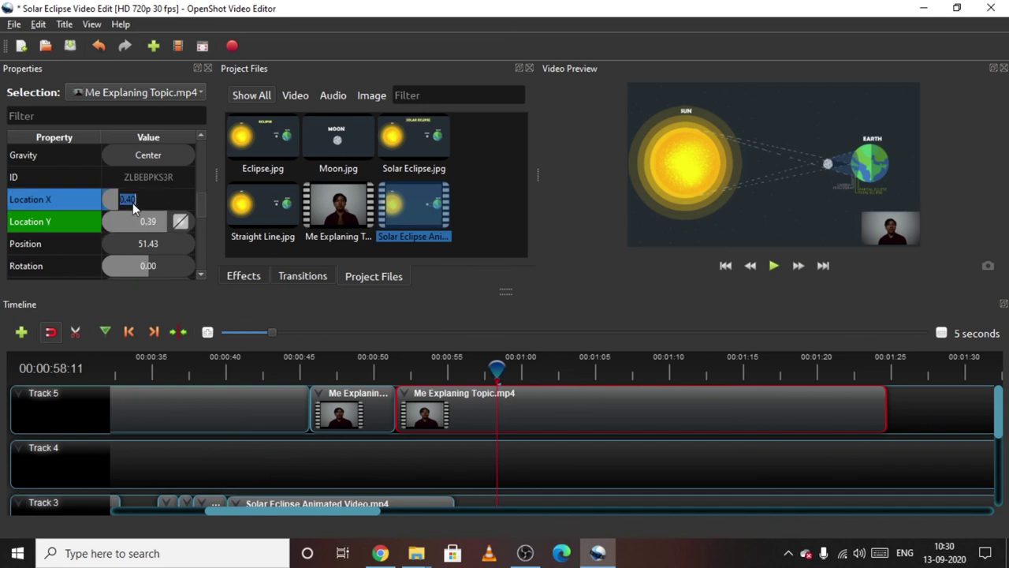
drag(127, 199, 159, 197)
text(4)
key(BackSpace)
text(39)
scroll(133, 210, up, 1)
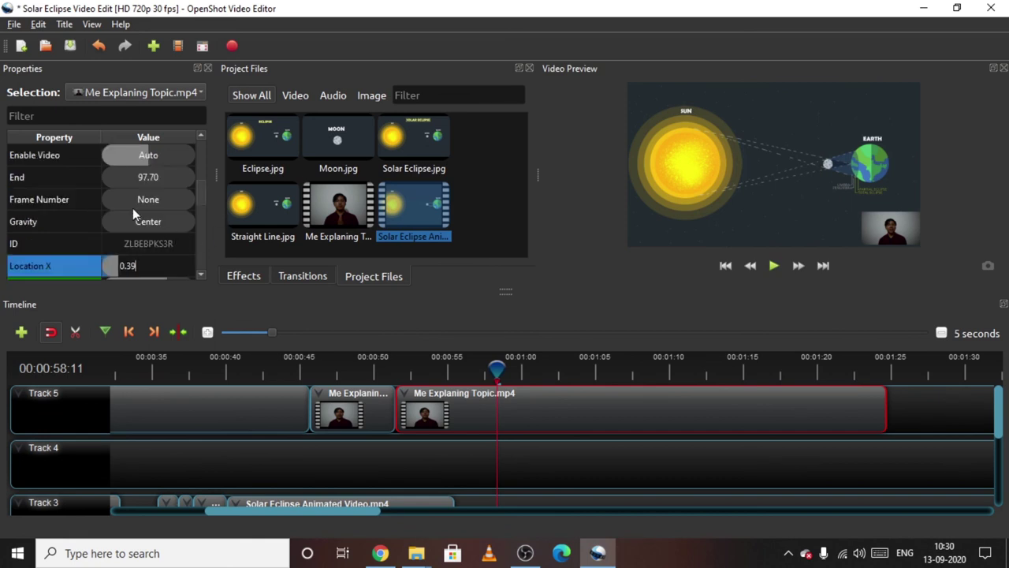
key(Return)
click(14, 23)
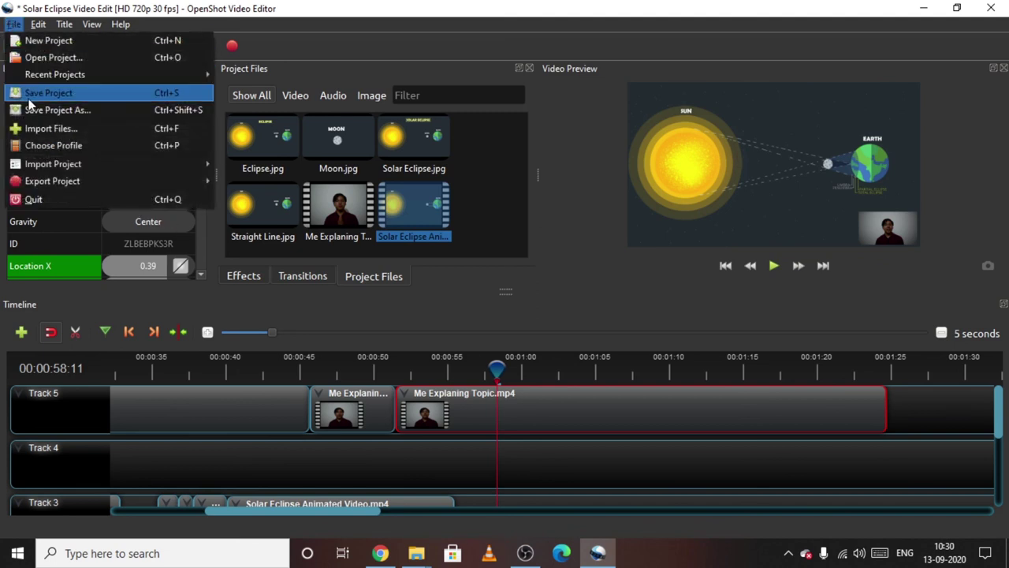
click(32, 95)
Step: Scrub from the end of the long Track 3 clip through the Track 2 pieces to 00:01:00:06 to review the presenter overlay
scroll(584, 444, down, 2)
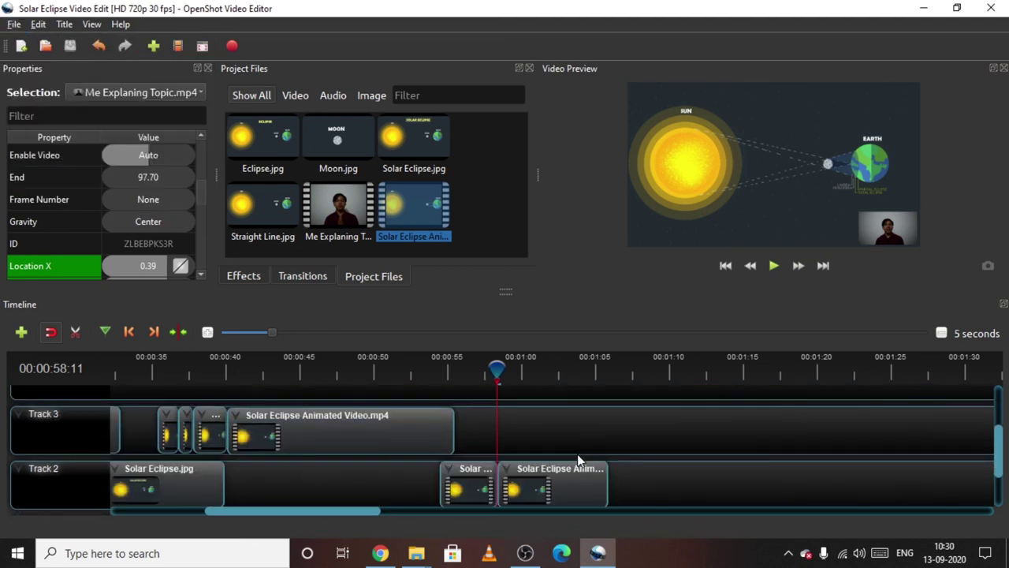
scroll(599, 454, down, 1)
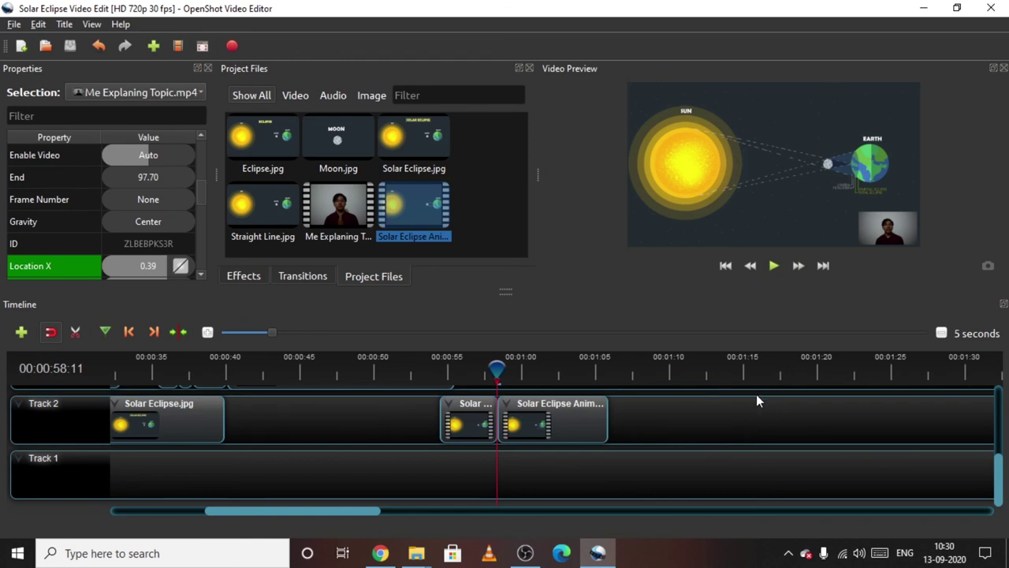
scroll(495, 420, up, 1)
scroll(492, 426, up, 1)
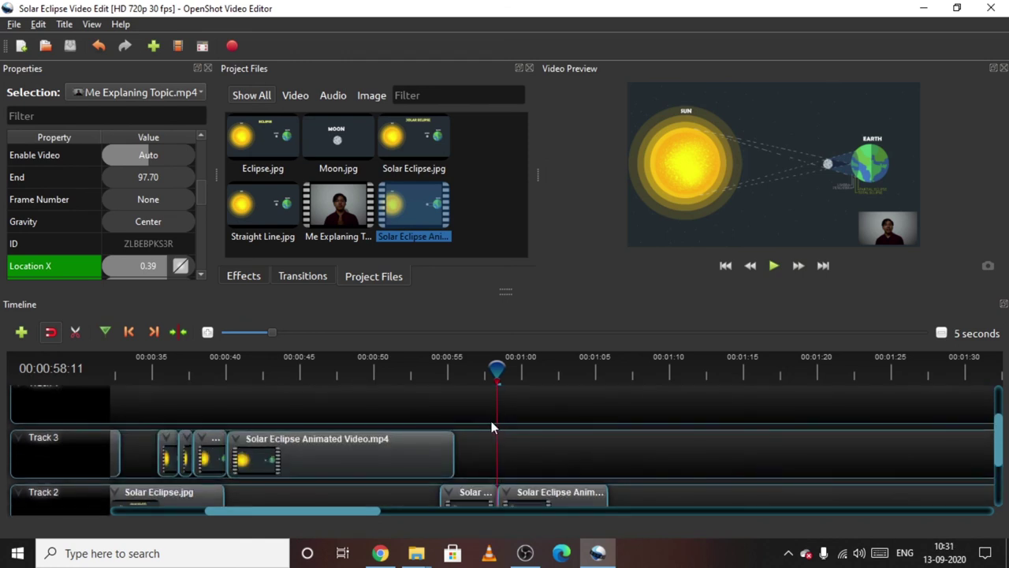
drag(494, 371, 459, 386)
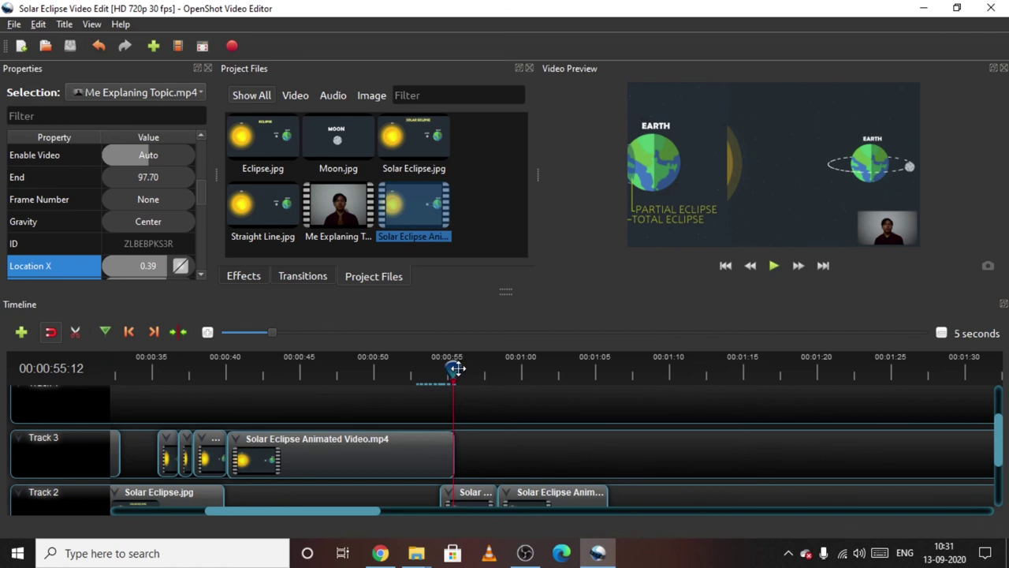
drag(456, 368, 525, 381)
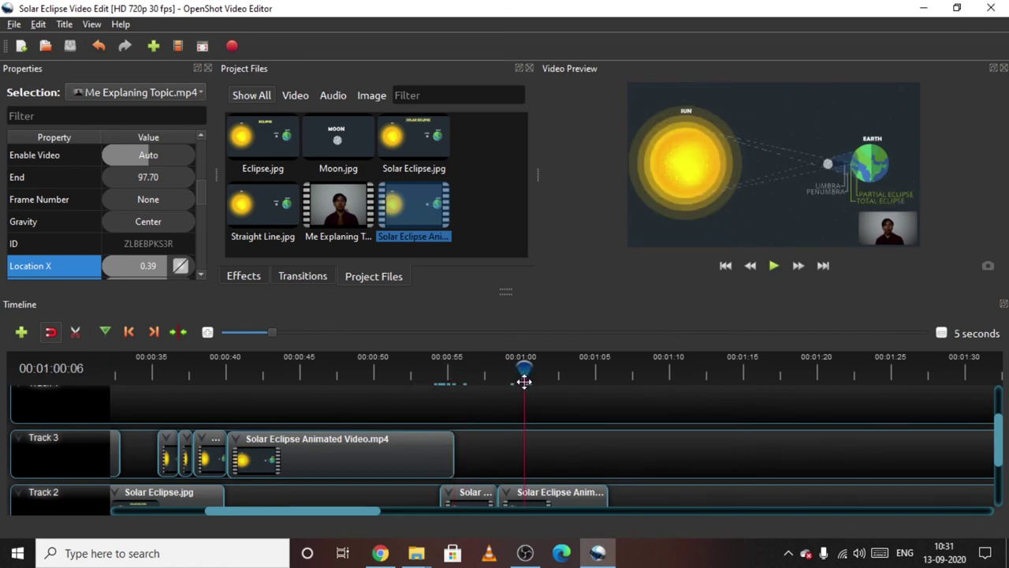
scroll(536, 460, up, 1)
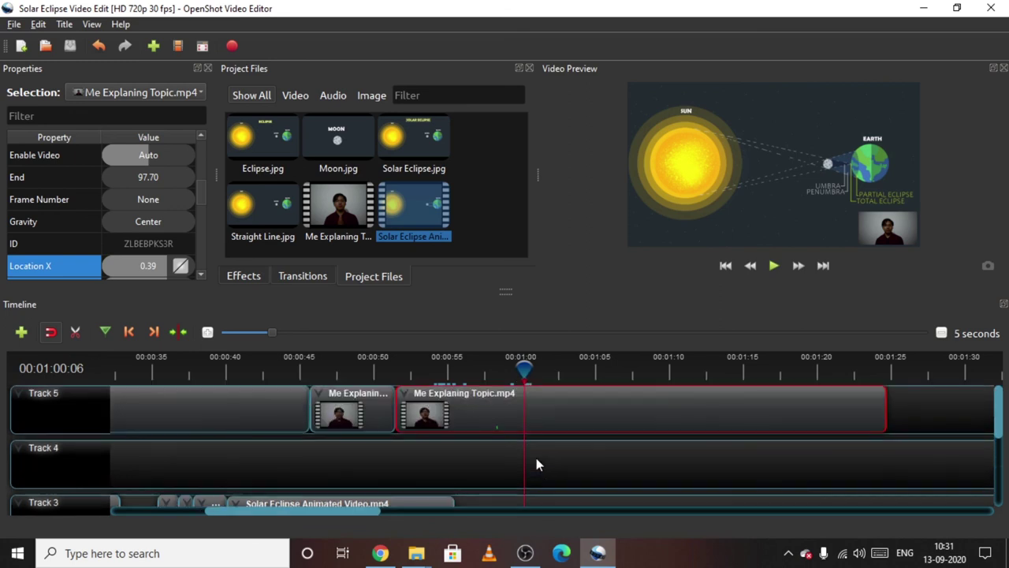
scroll(537, 460, down, 1)
scroll(541, 457, up, 1)
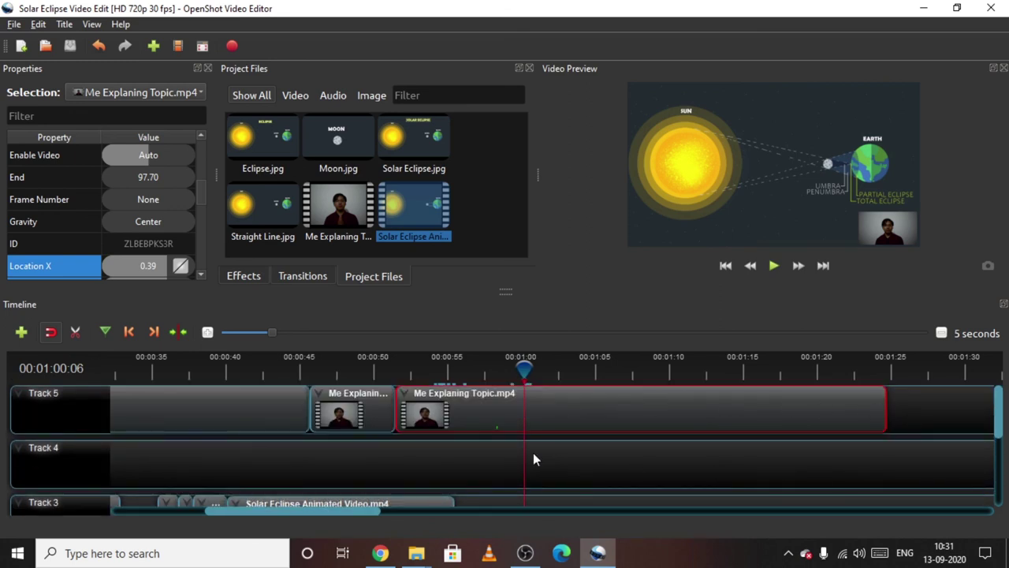